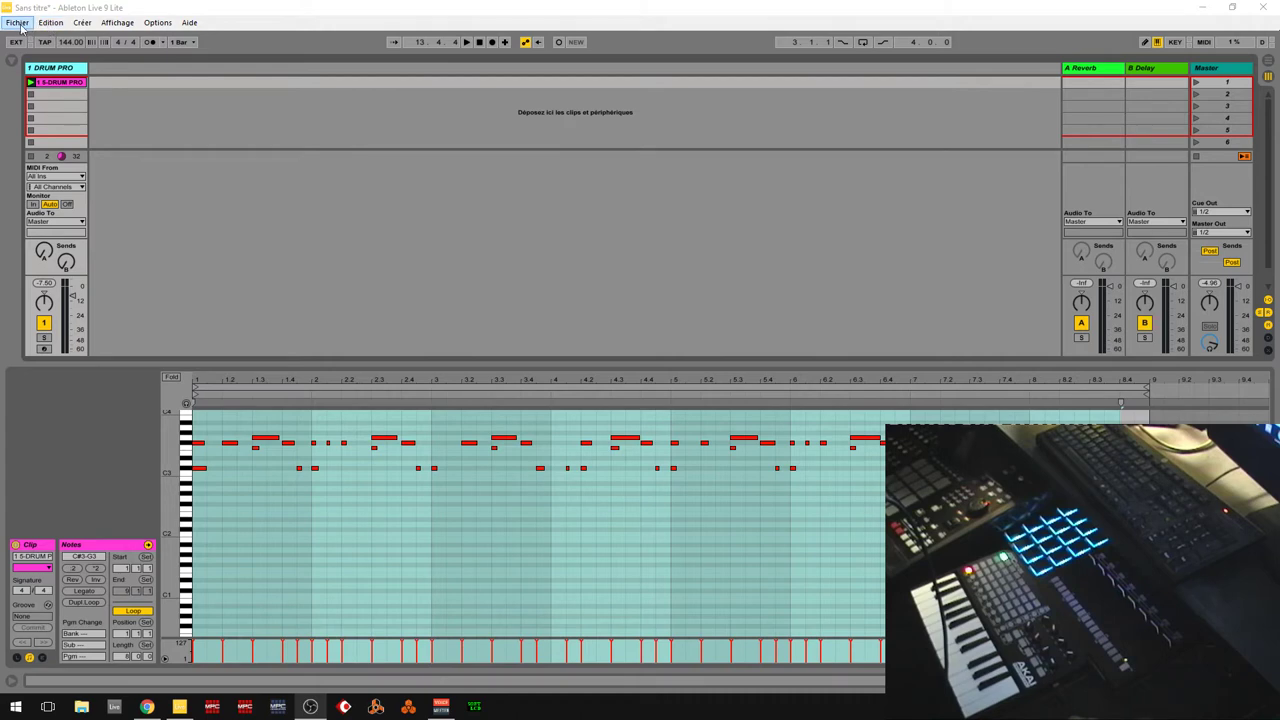
- Show the plug-in browser and insert a new MIDI track beside the DRUM PRO track
left_click(17, 22)
left_click(261, 94)
left_click(261, 94)
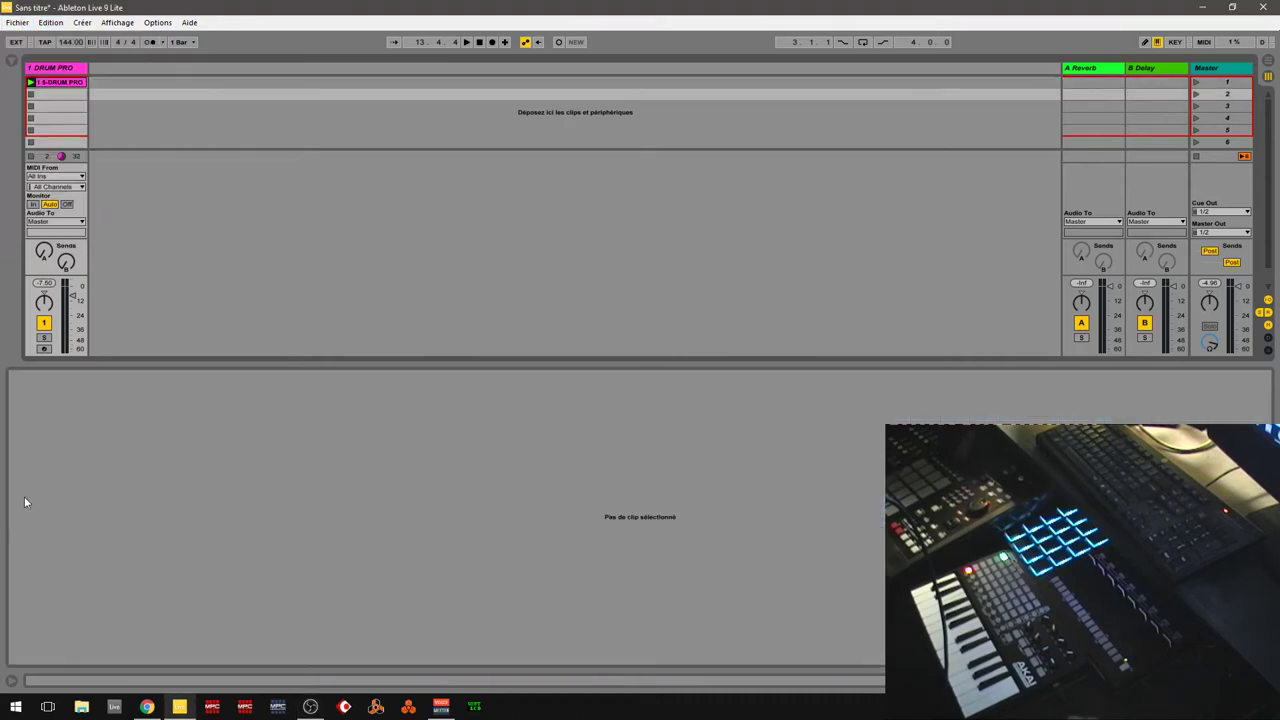
left_click(11, 62)
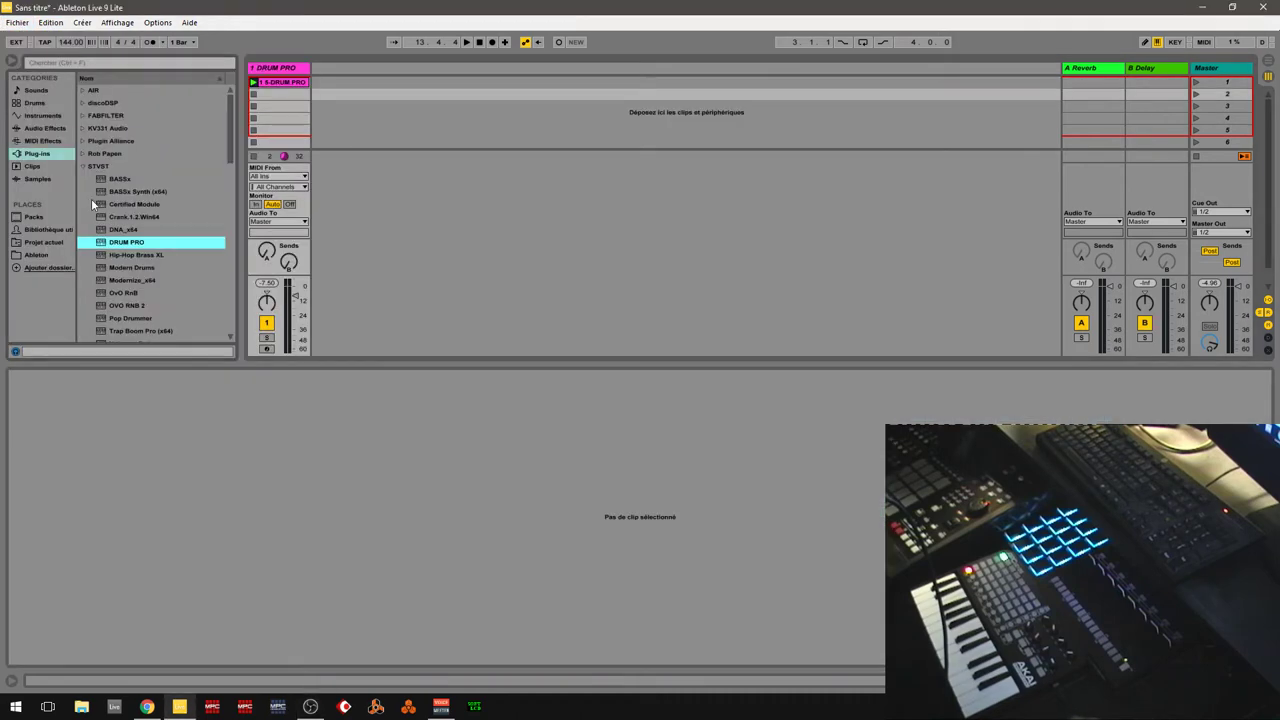
left_click_drag(229, 151, 250, 227)
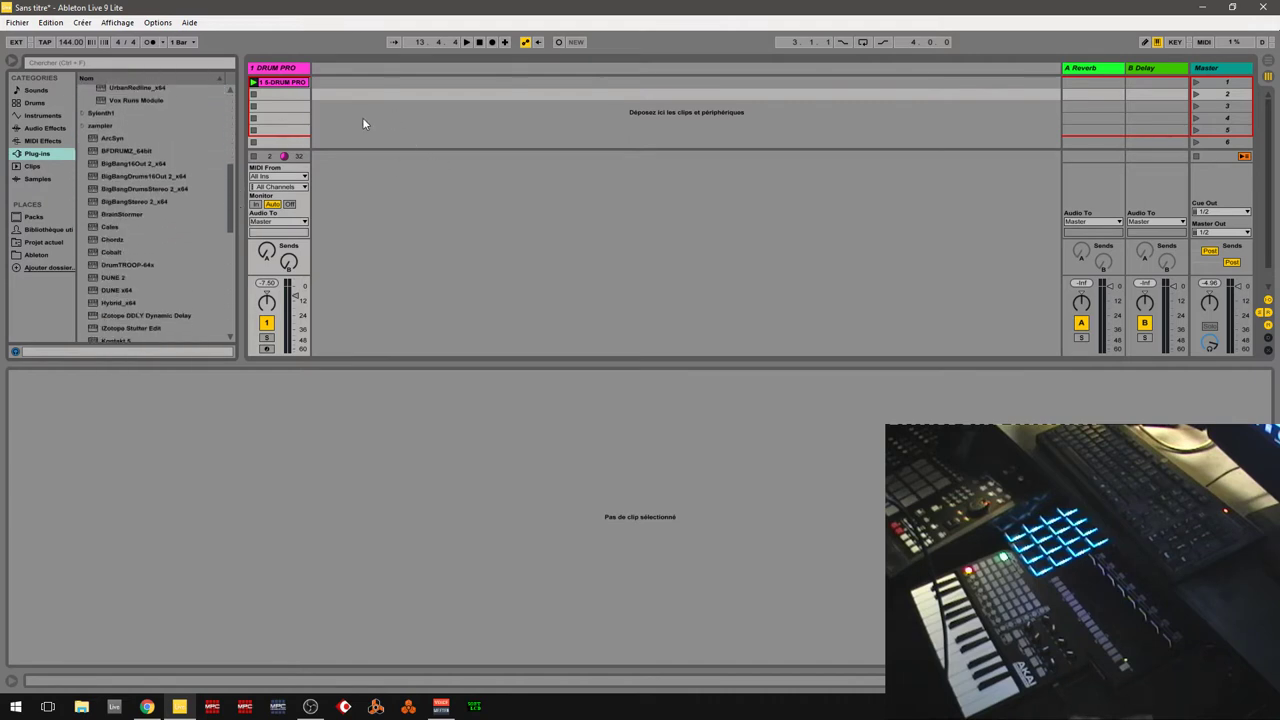
right_click(362, 117)
left_click(393, 137)
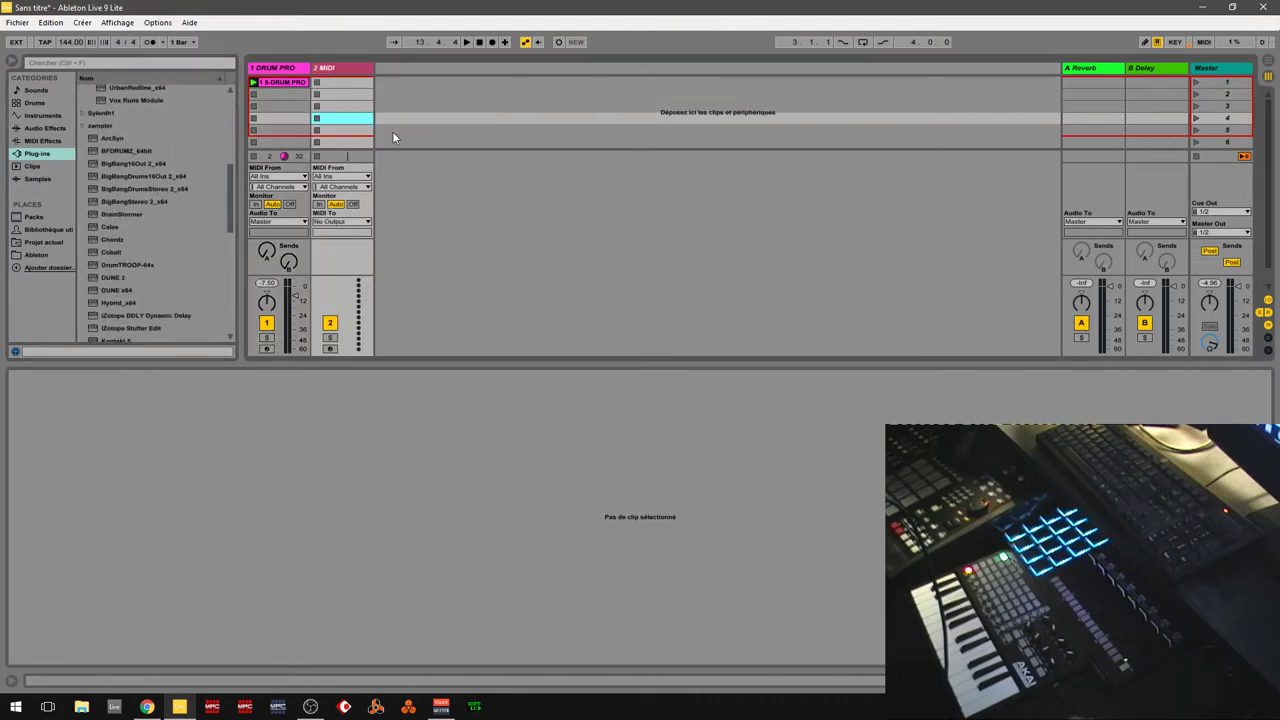
- Load the Chordz plug-in onto the new MIDI track and reposition its window
left_click(355, 70)
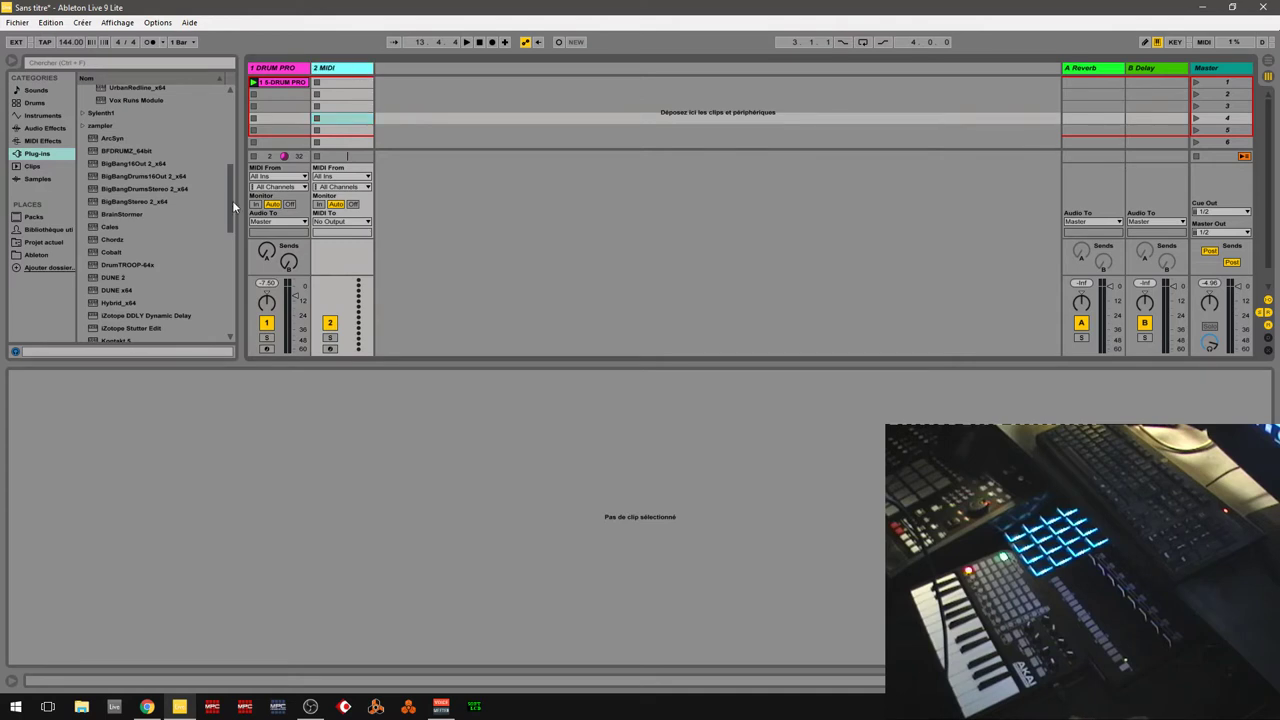
scroll(235, 204, "down", 3)
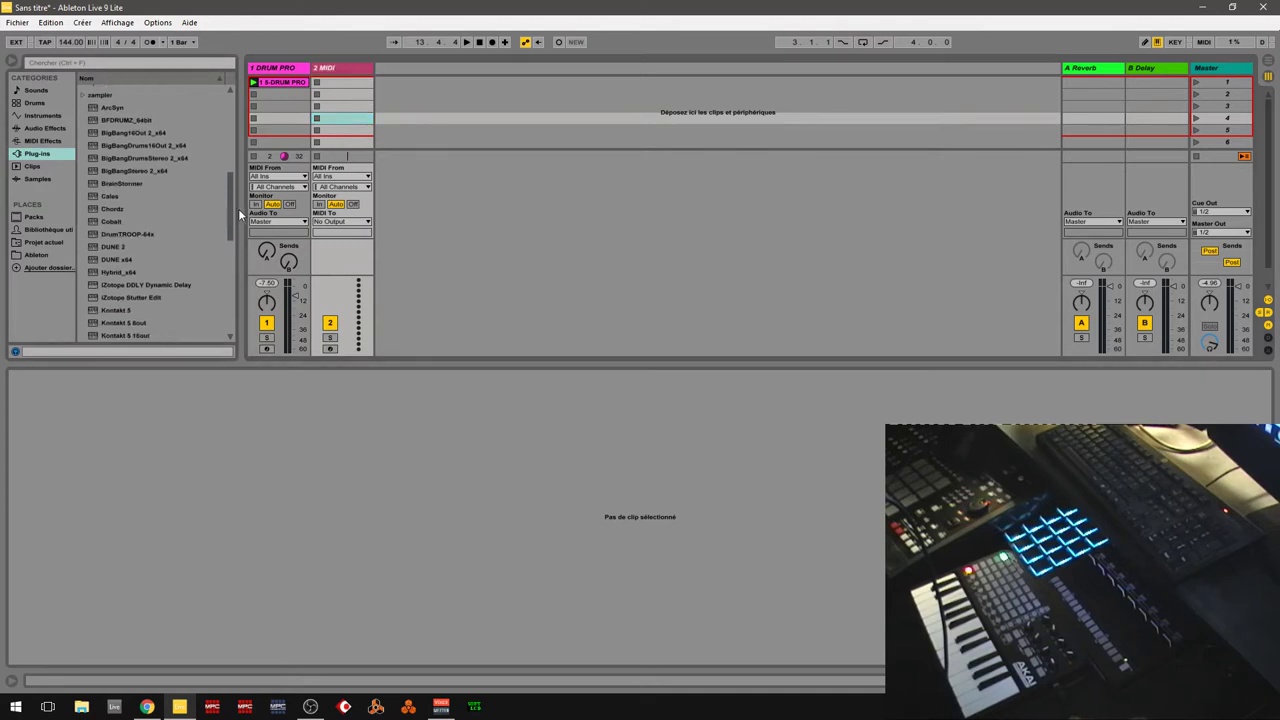
left_click(106, 206)
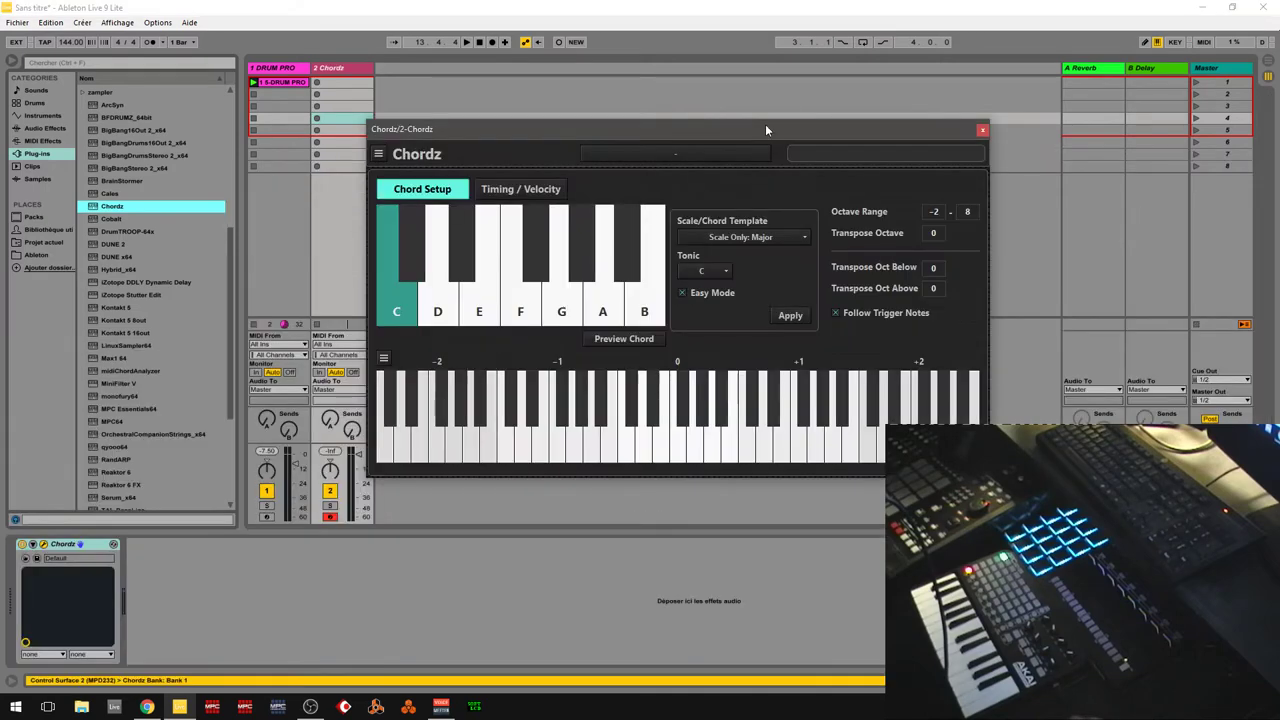
left_click_drag(765, 124, 825, 107)
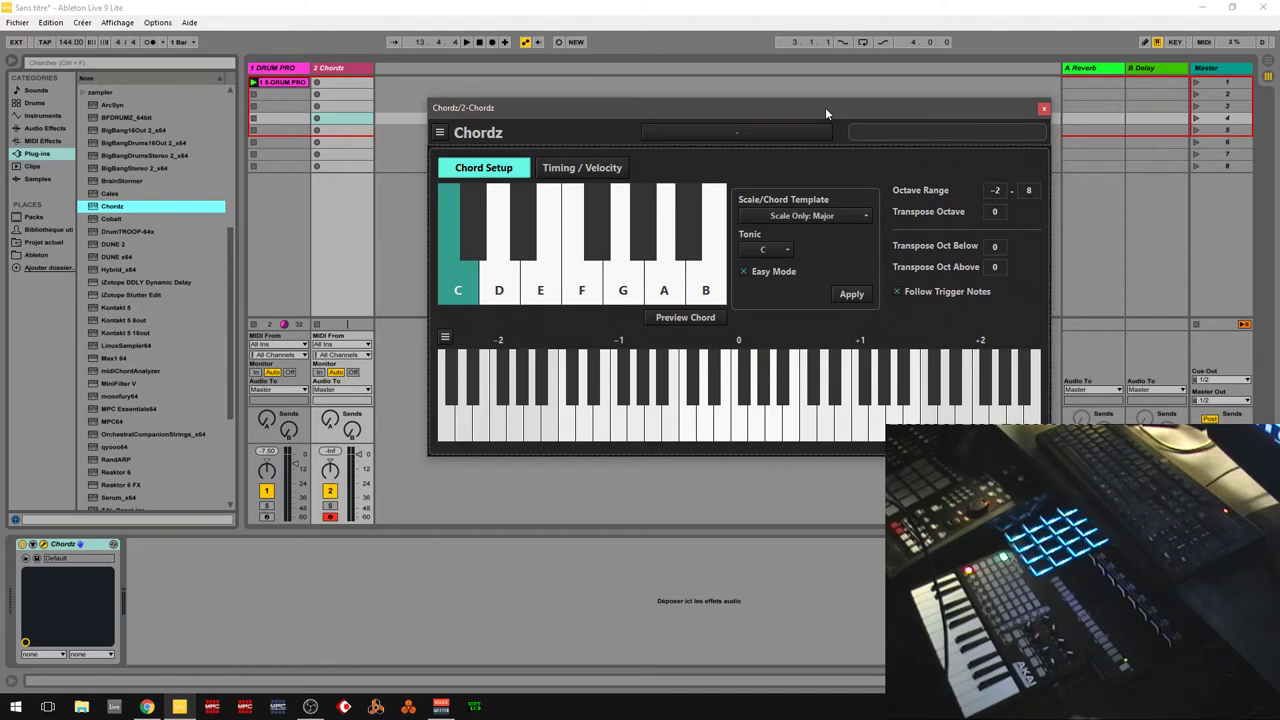
left_click_drag(588, 109, 398, 113)
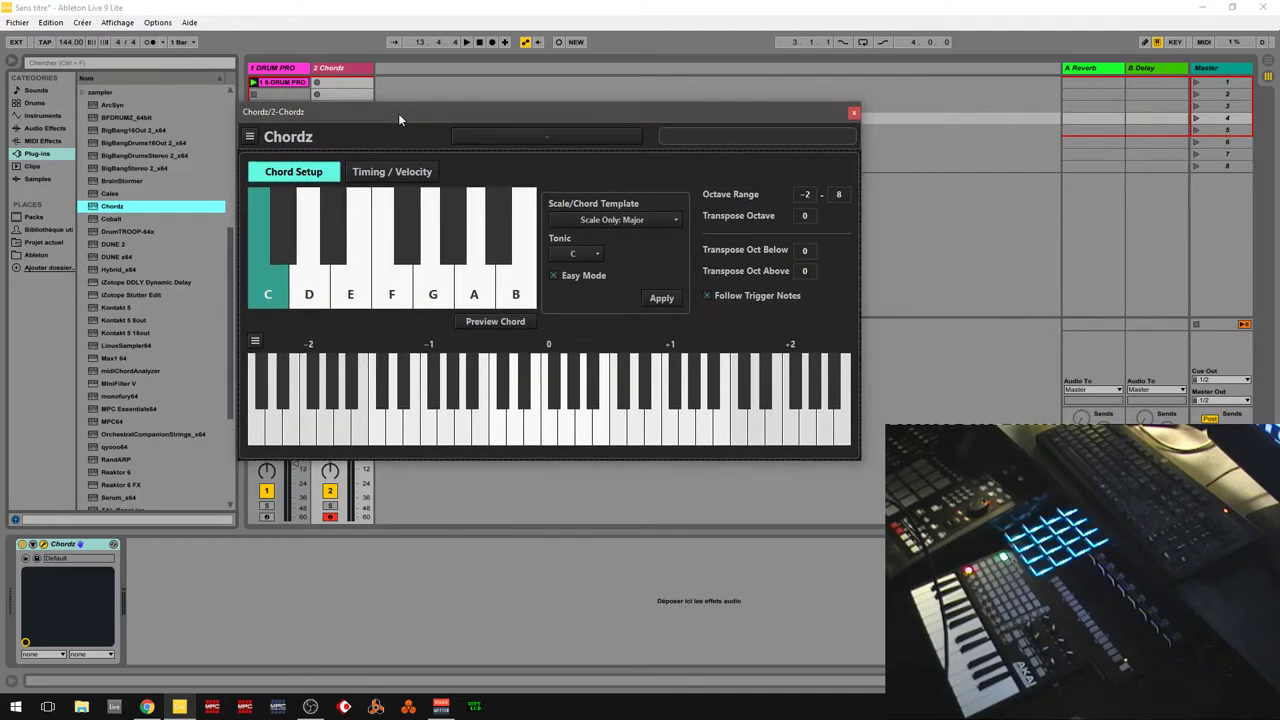
- Switch to Chrome, view the Chordz plug-in page on the CodeFN42 site, and return to Ableton Live
left_click(147, 707)
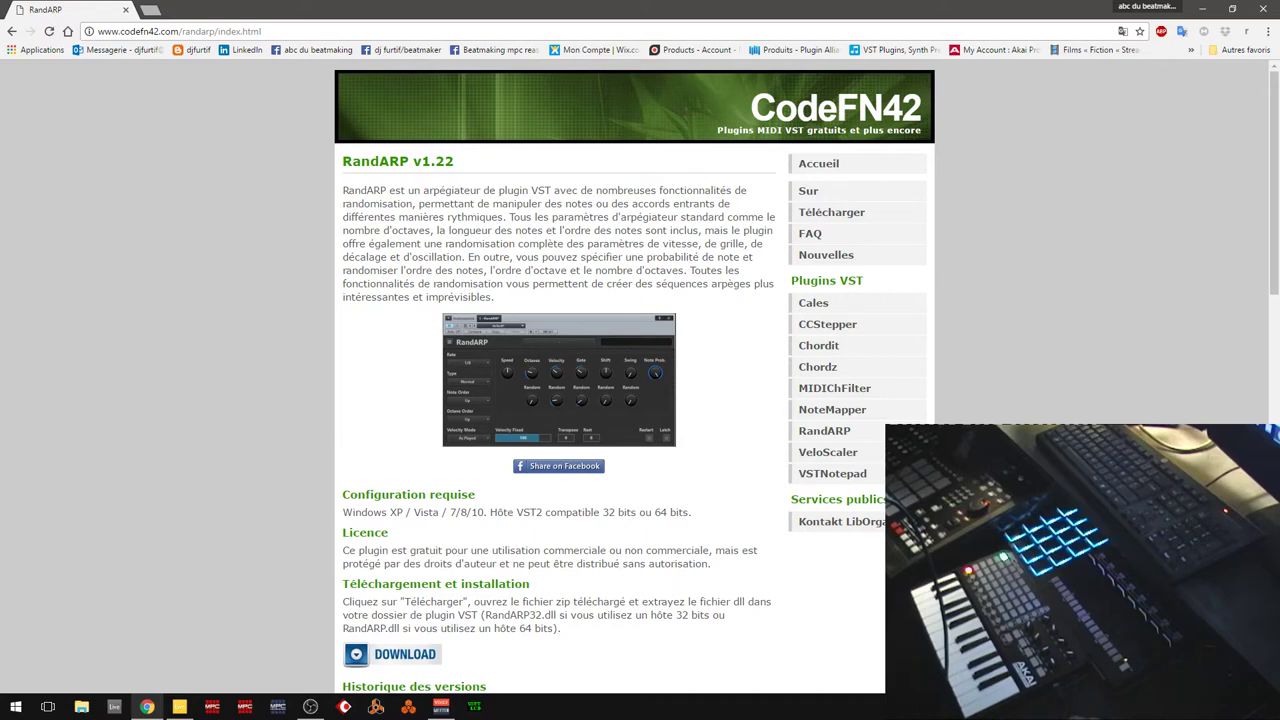
scroll(1275, 137, "down", 2)
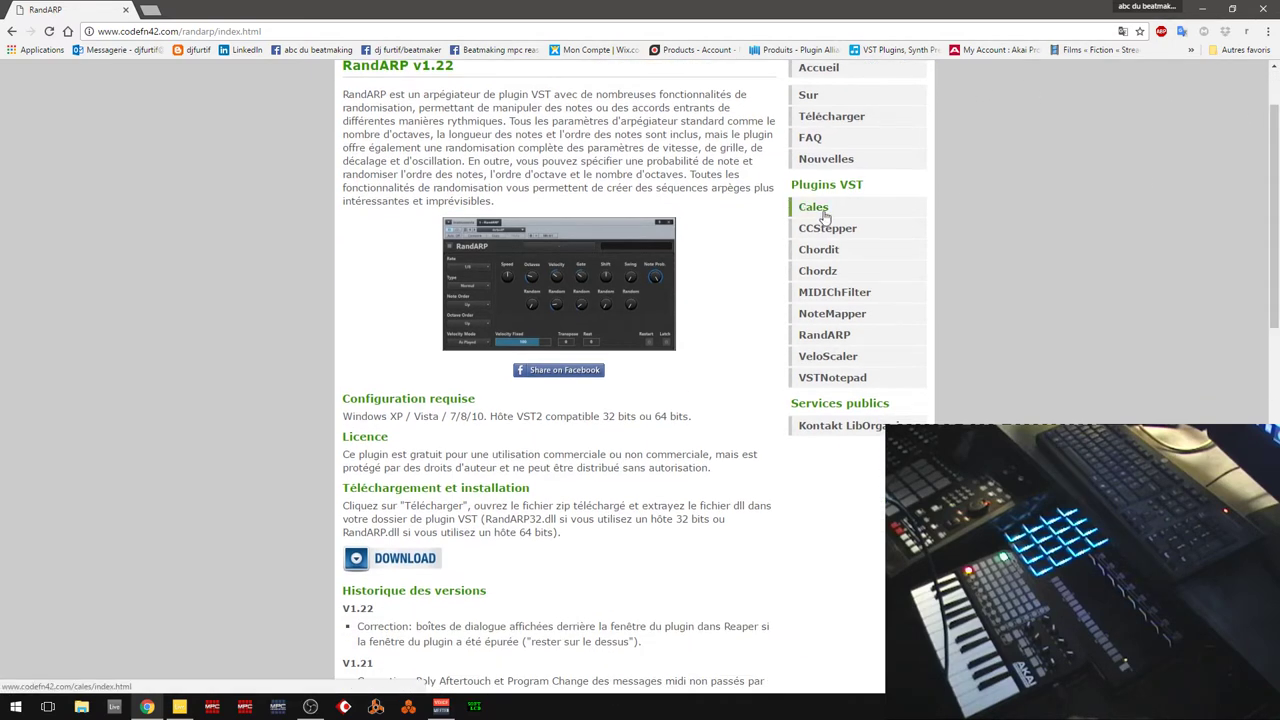
mouse_move(822, 214)
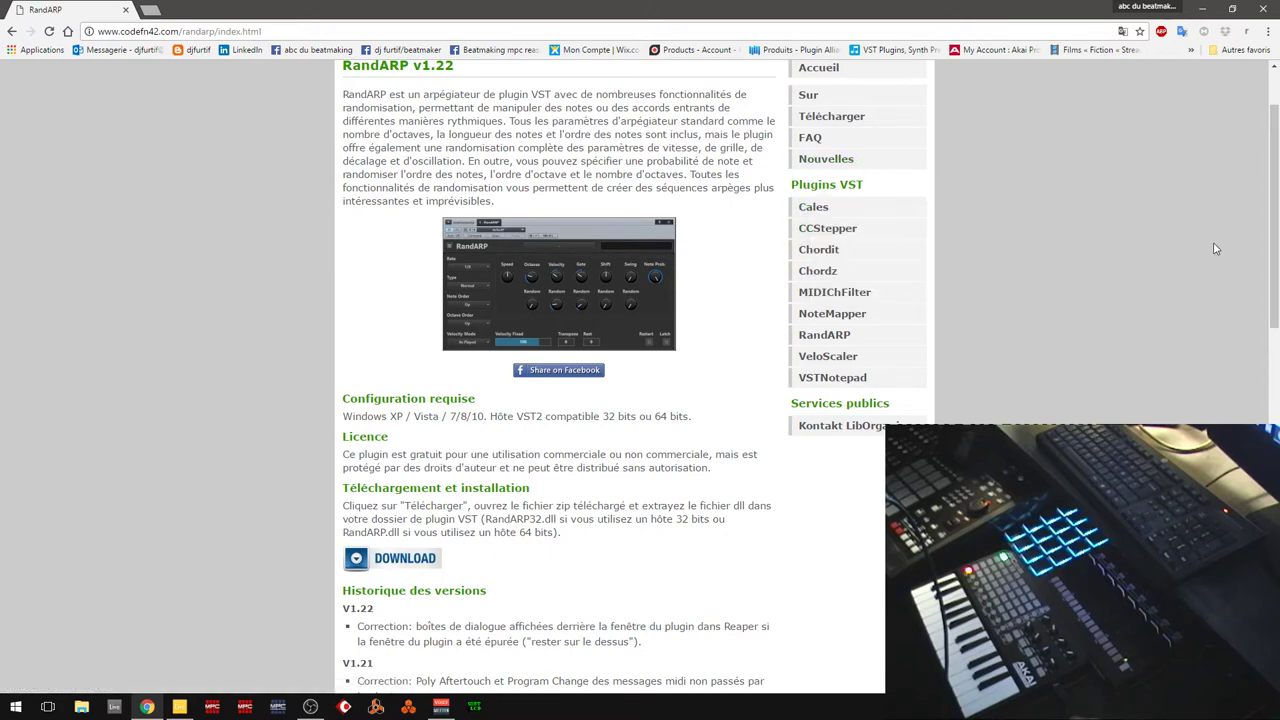
scroll(1265, 215, "up", 2)
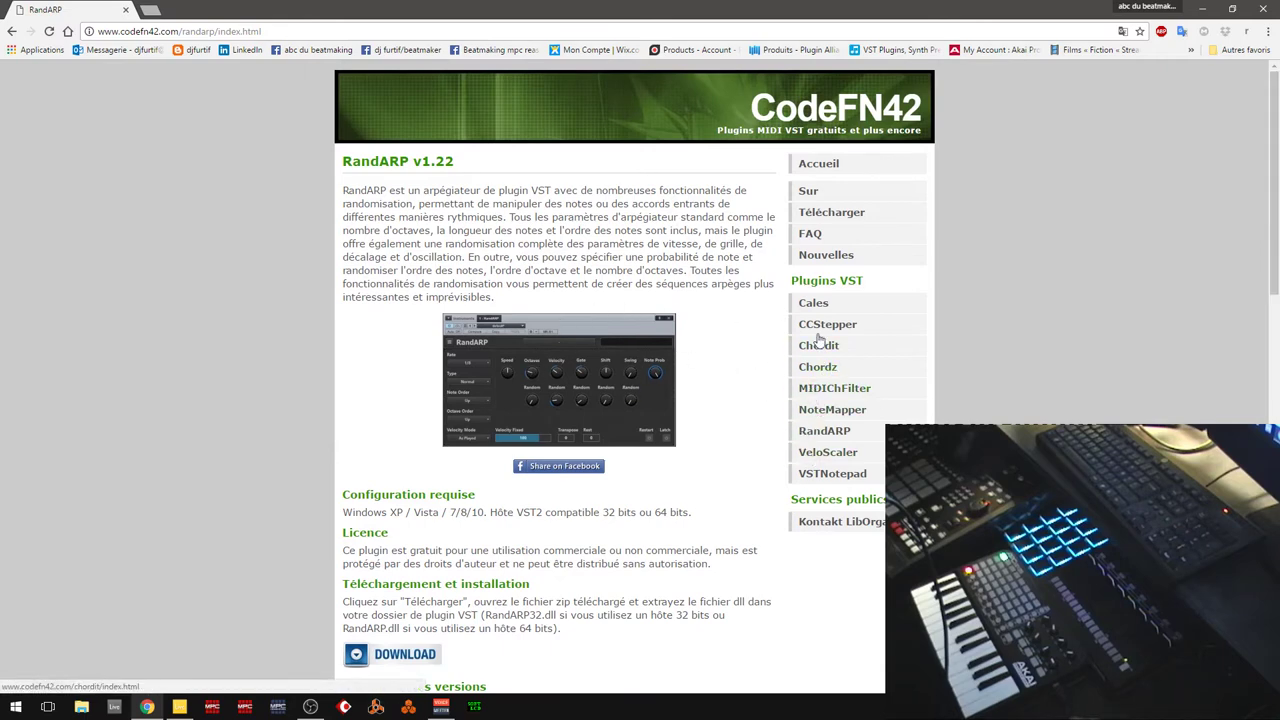
left_click(817, 369)
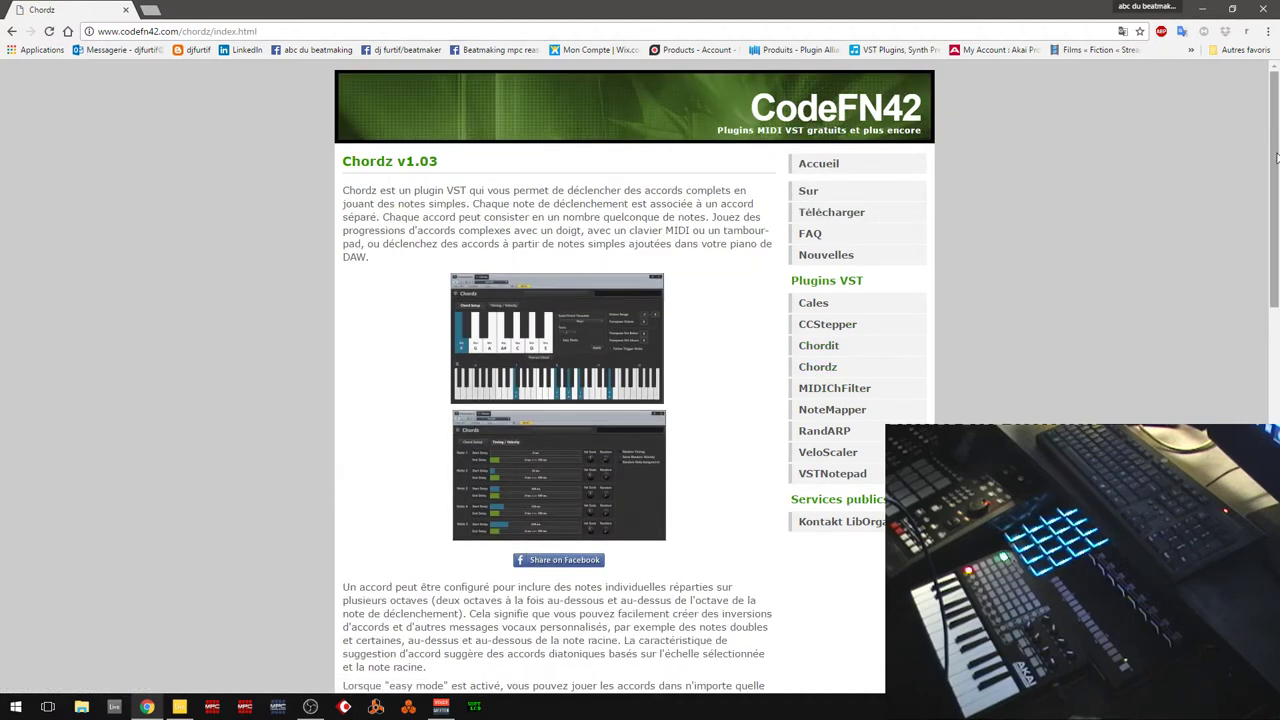
mouse_move(1276, 158)
left_mouse_down()
mouse_move(1276, 370)
mouse_move(1276, 150)
left_mouse_up()
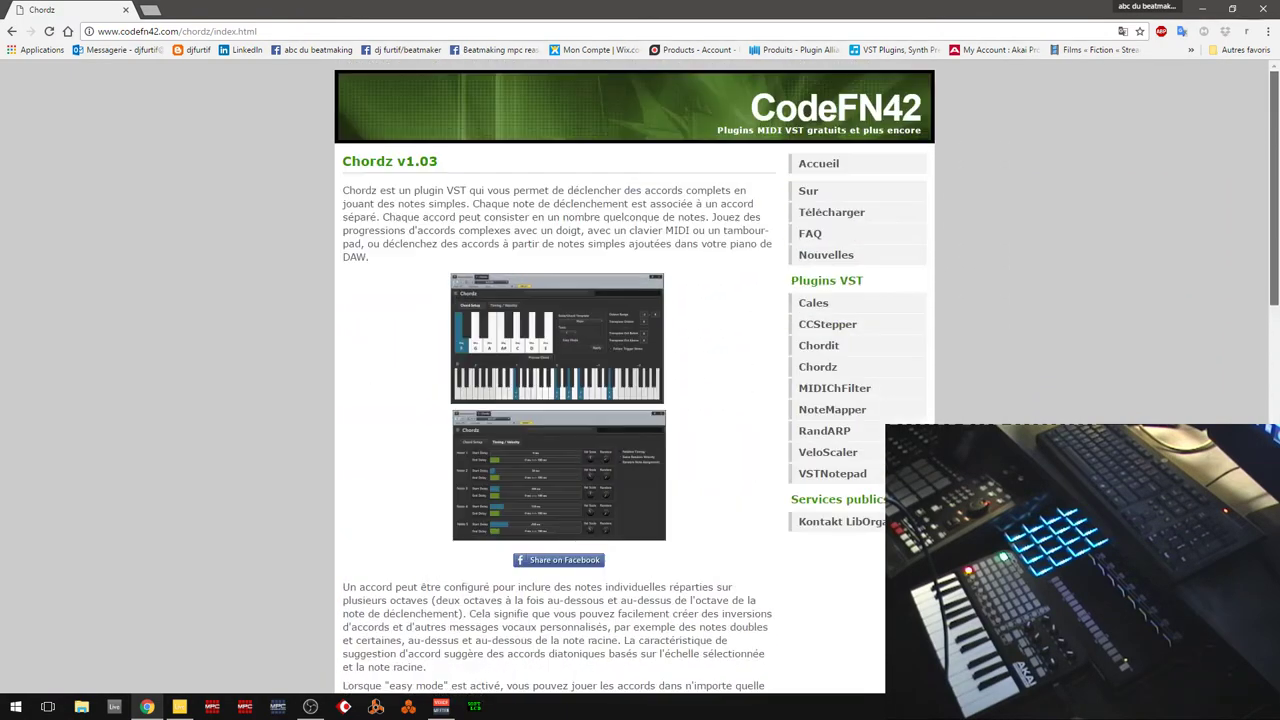
left_click(1201, 12)
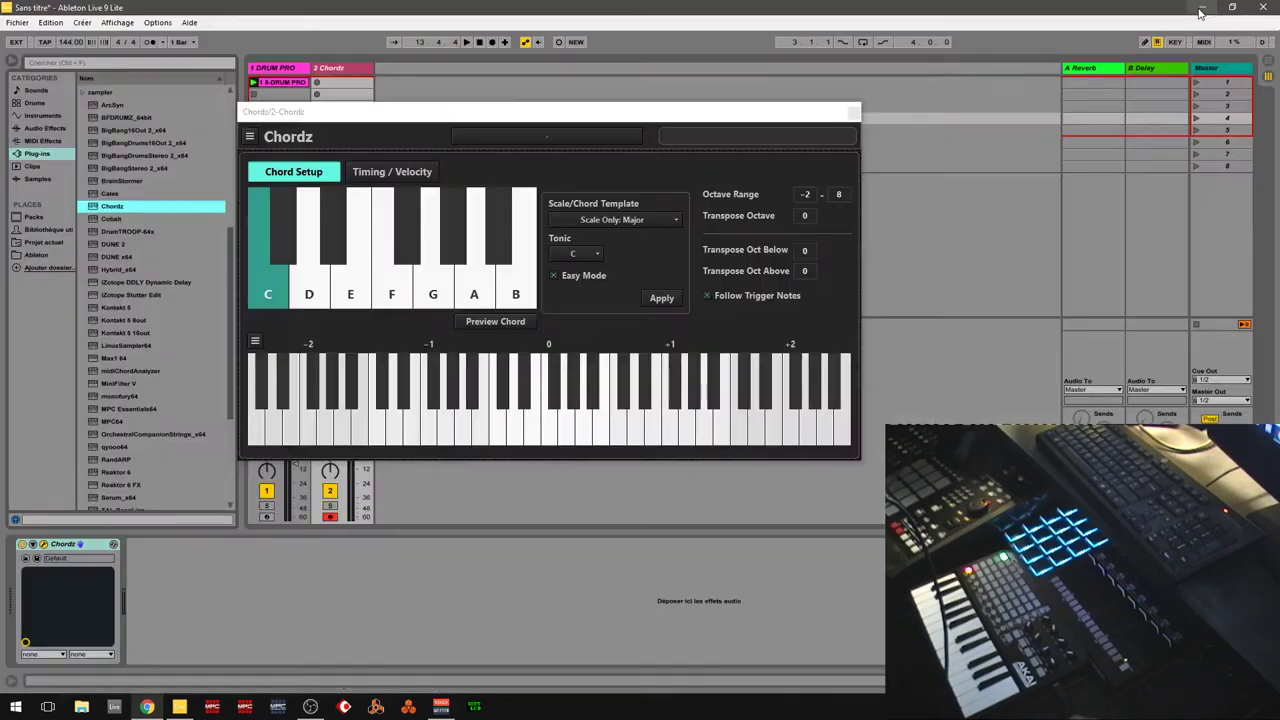
- Move the Chordz window out of the way and insert another MIDI track beside the Chordz track
left_click_drag(588, 114, 800, 72)
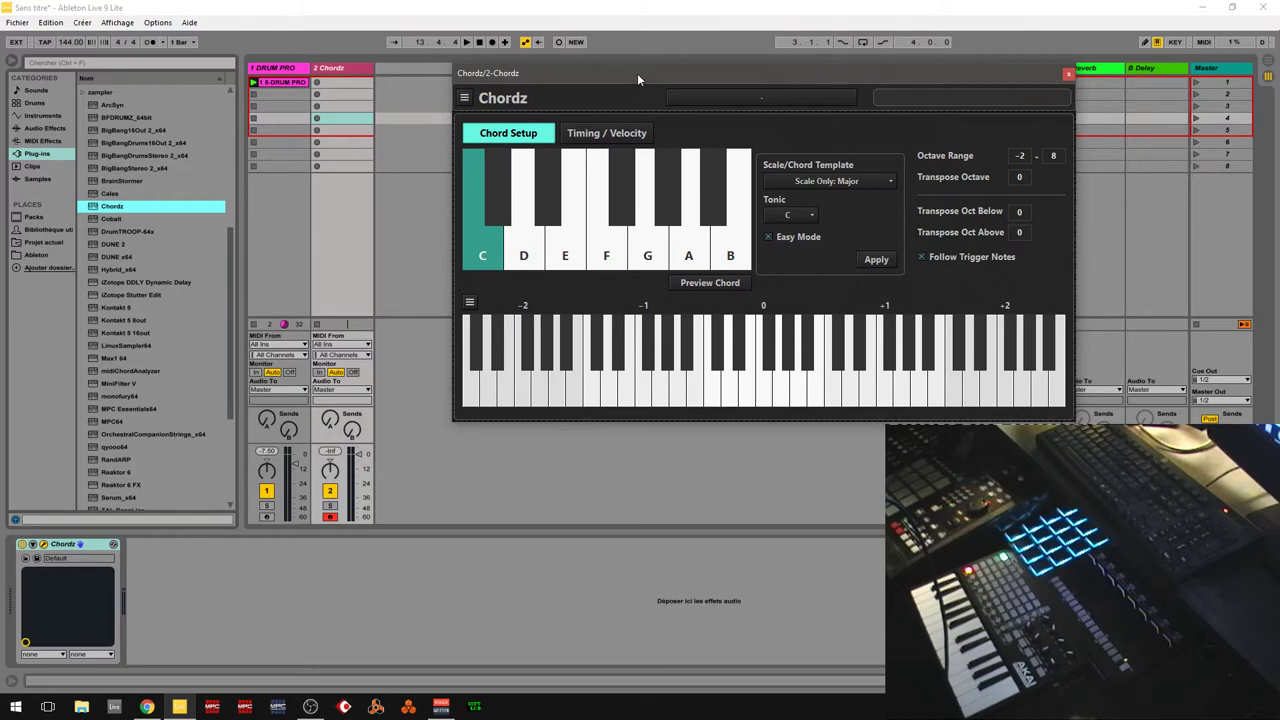
left_click_drag(637, 73, 589, 81)
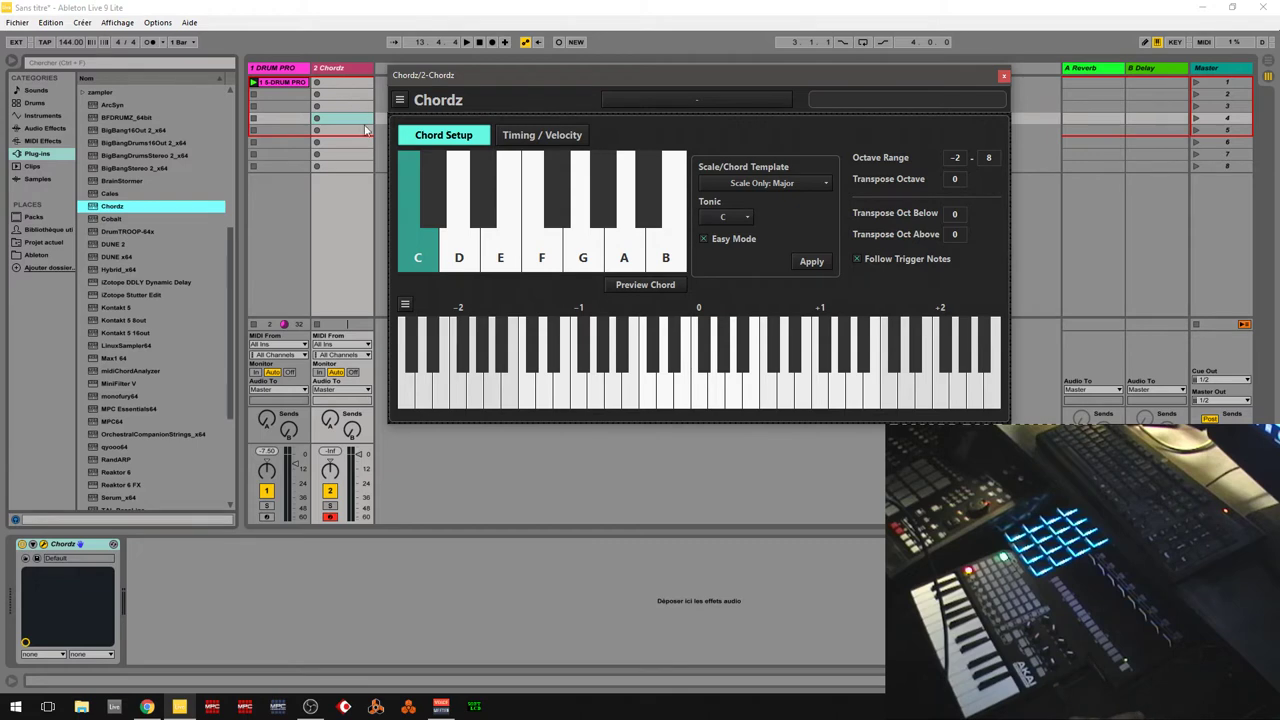
left_click_drag(547, 73, 290, 201)
left_click(421, 95)
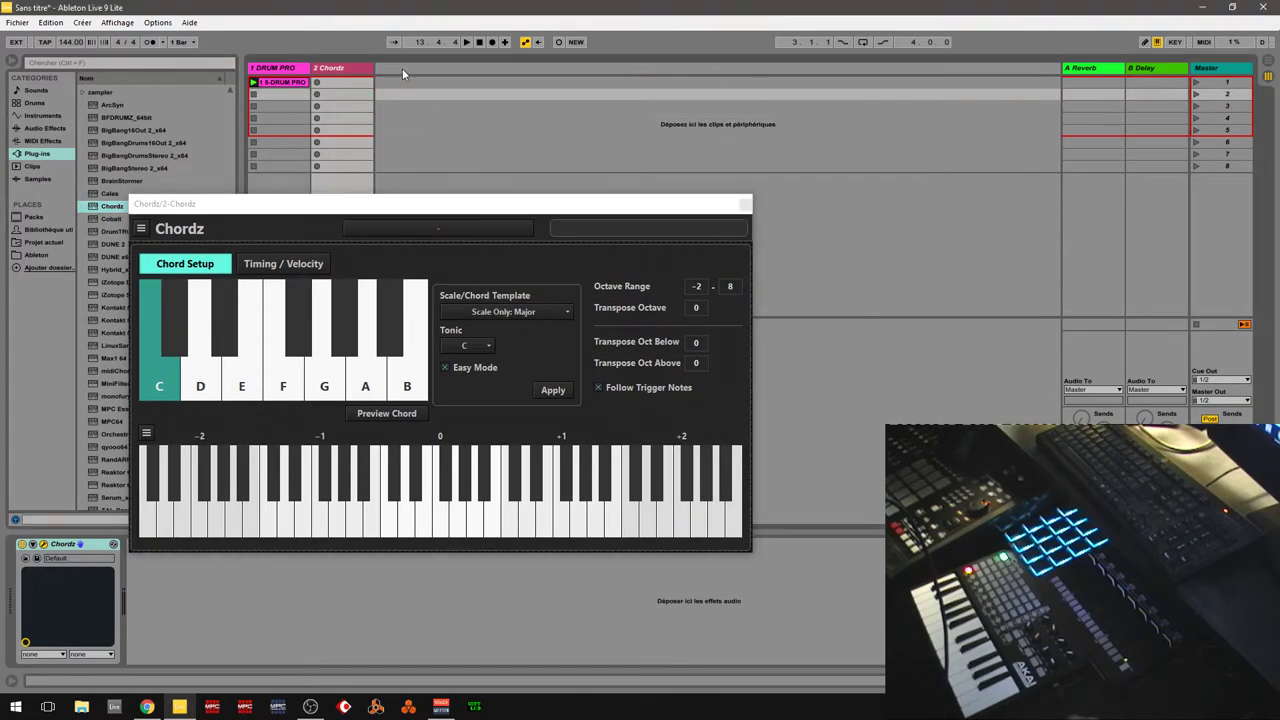
right_click(402, 68)
left_click(432, 91)
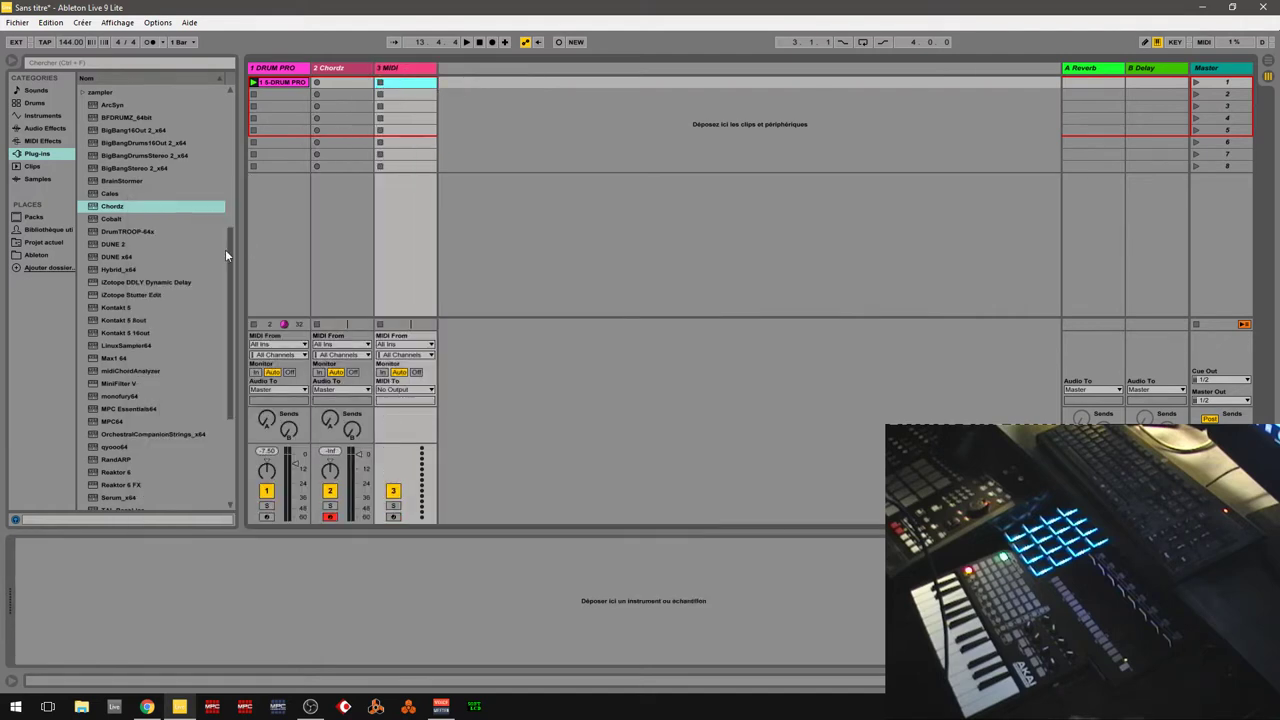
- Load the Xpand!2_x64 instrument onto the newly added third track
scroll(225, 280, "down", 6)
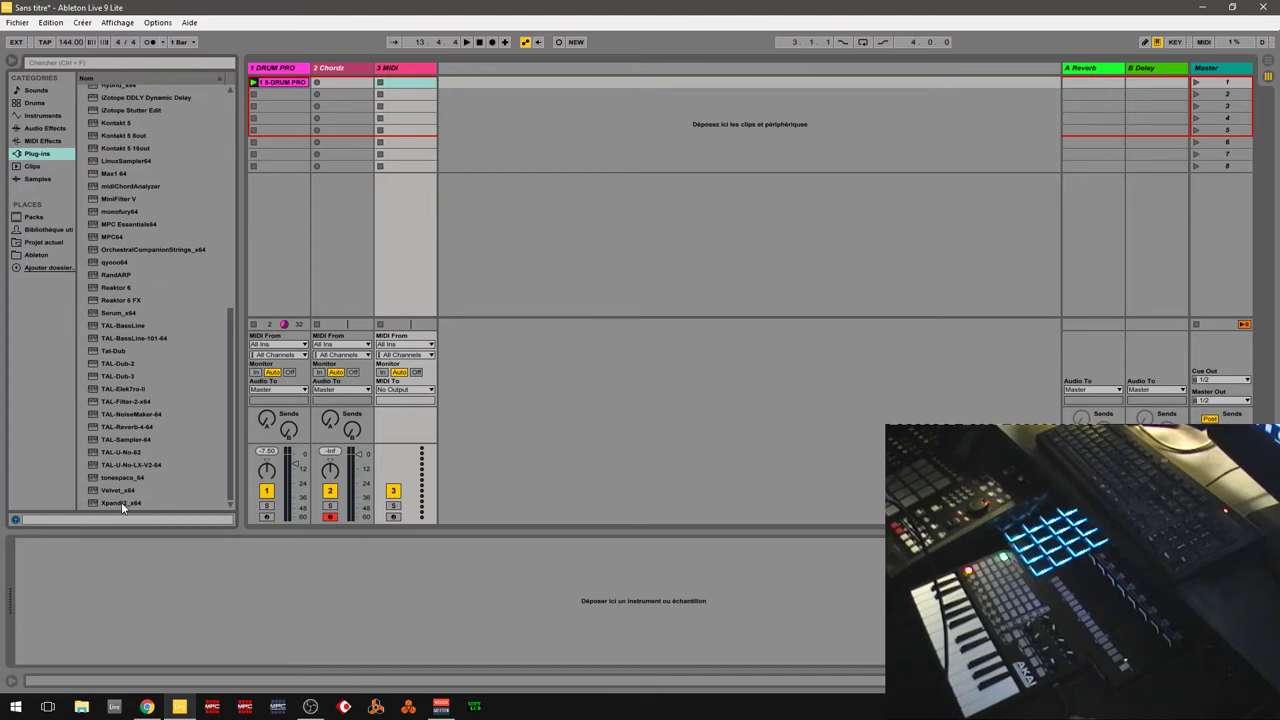
double_click(121, 502)
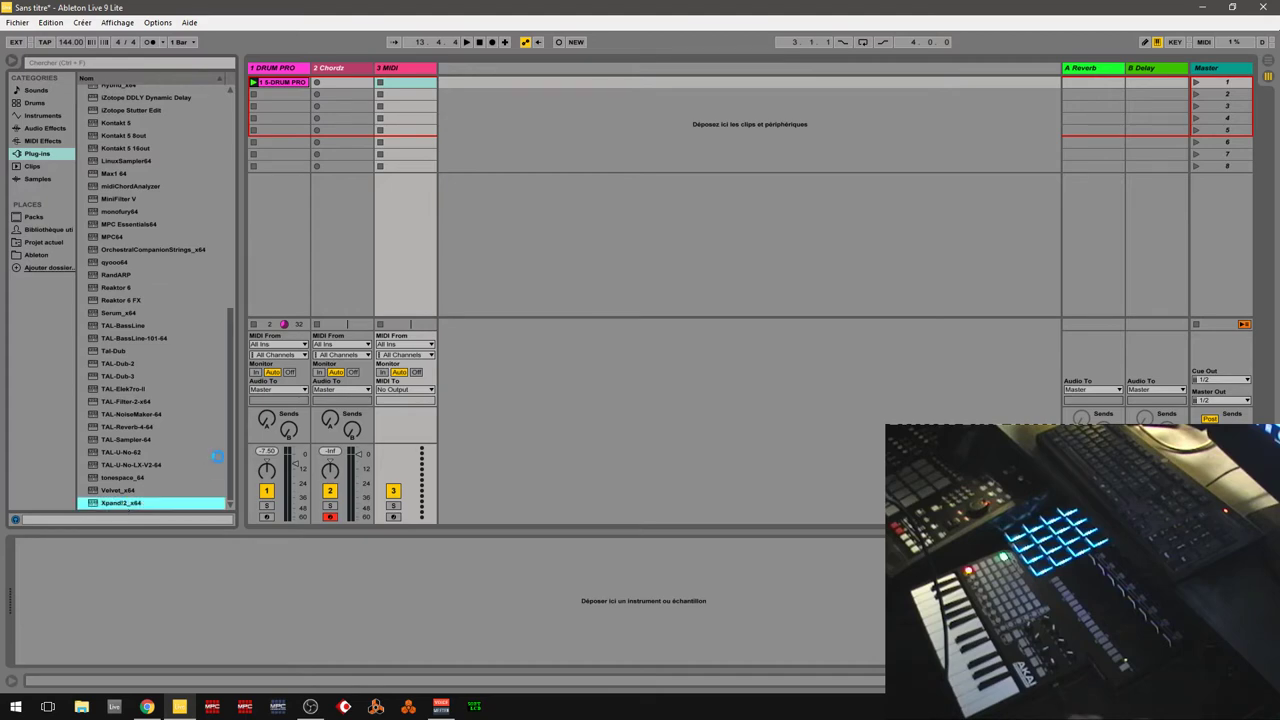
left_click_drag(448, 210, 538, 113)
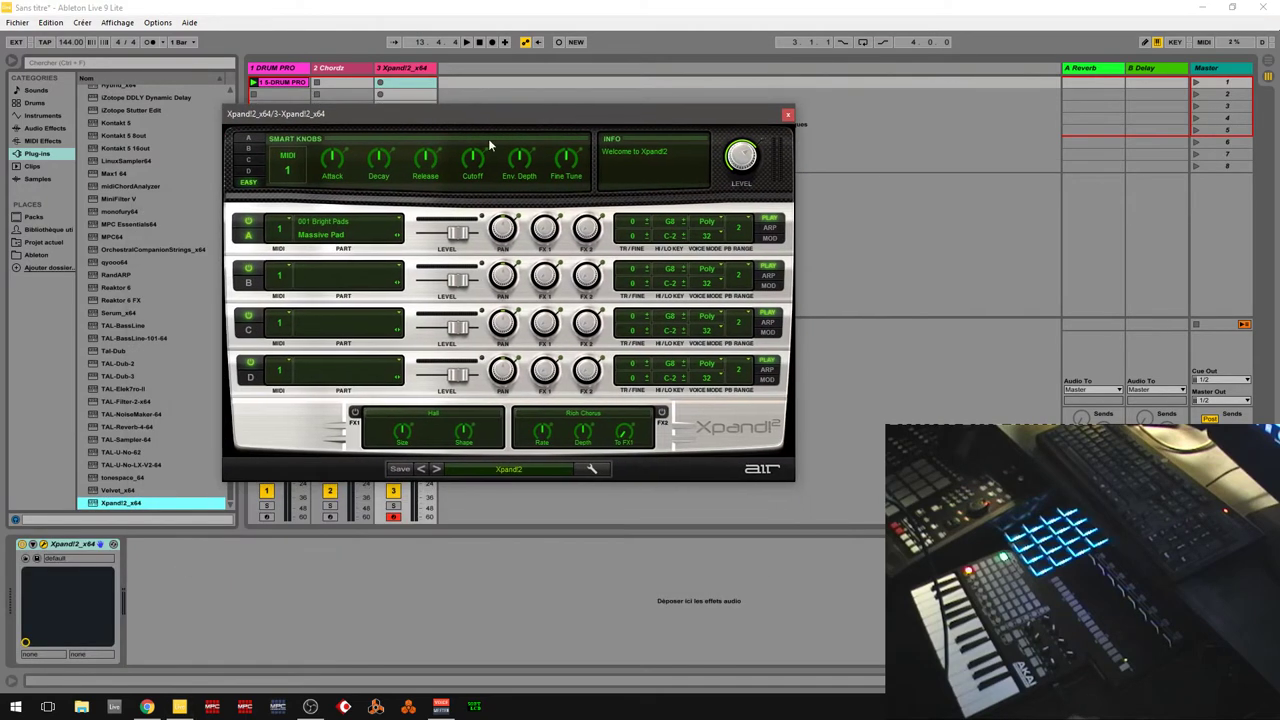
- Load the +02 Mark 2 Tremolo preset from the 14 E Pianos + Clav category in Xpand!2
left_click(491, 468)
mouse_move(497, 558)
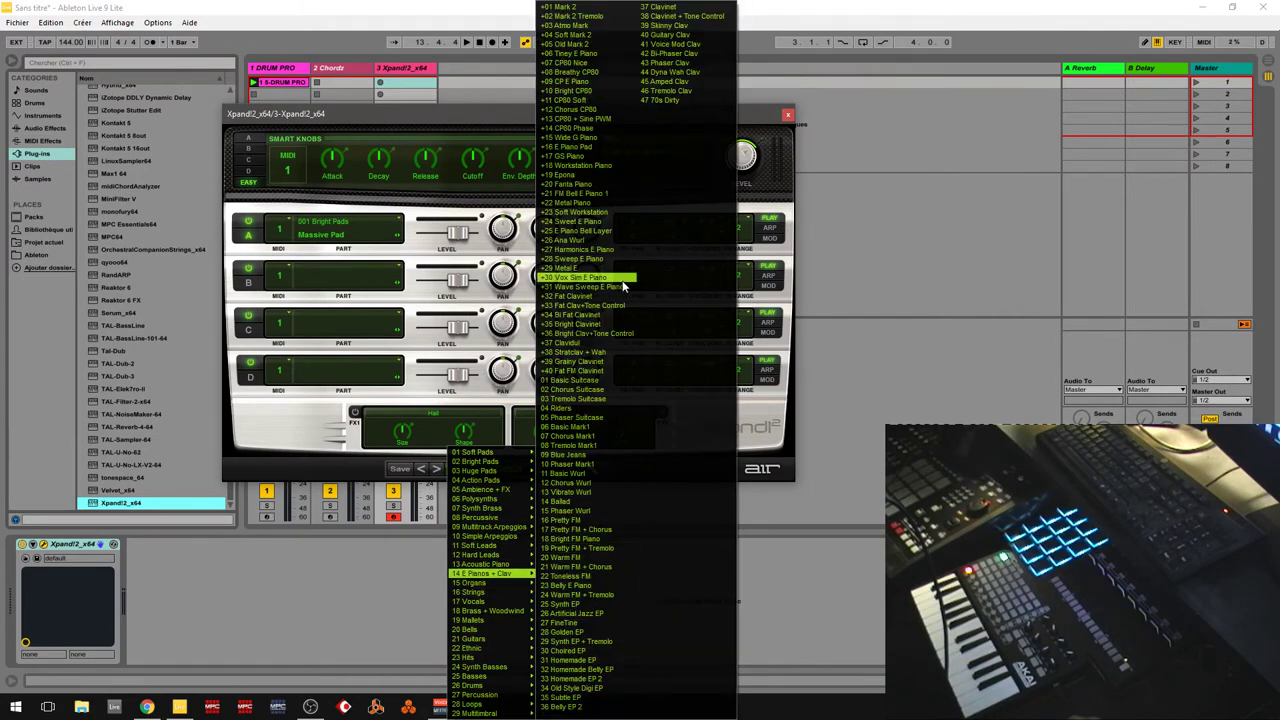
left_click(589, 17)
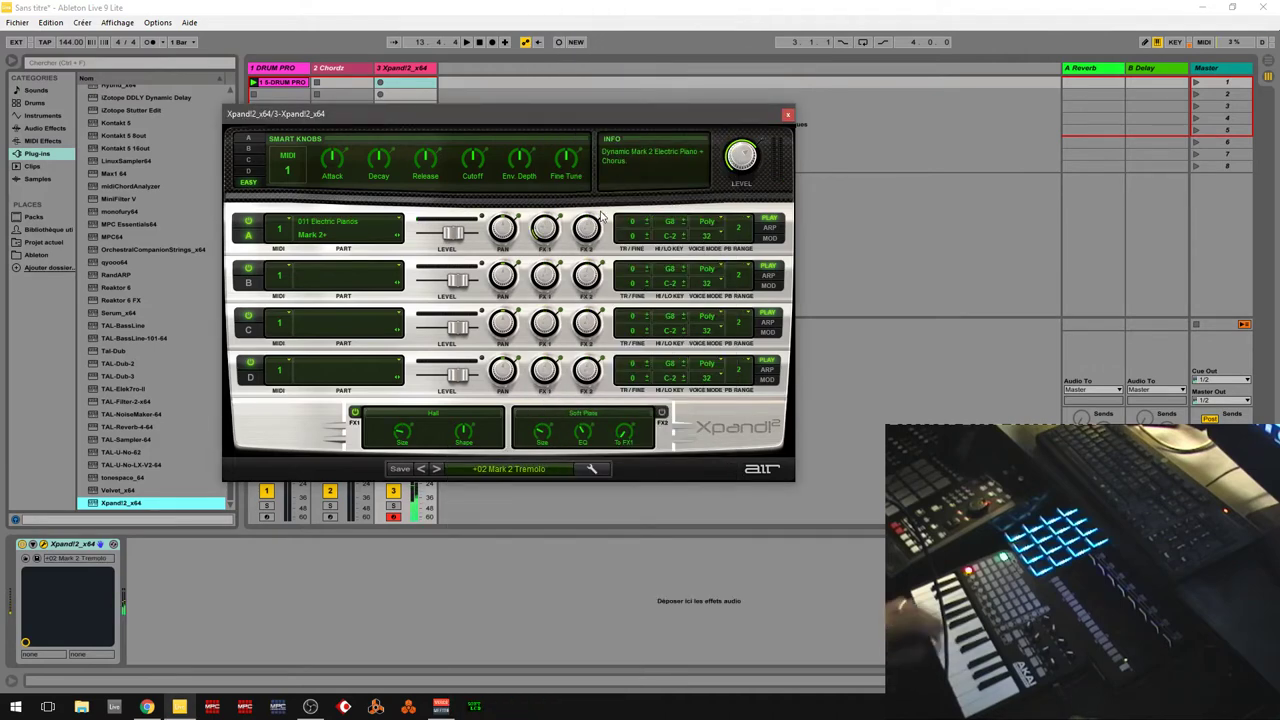
left_click_drag(583, 118, 810, 82)
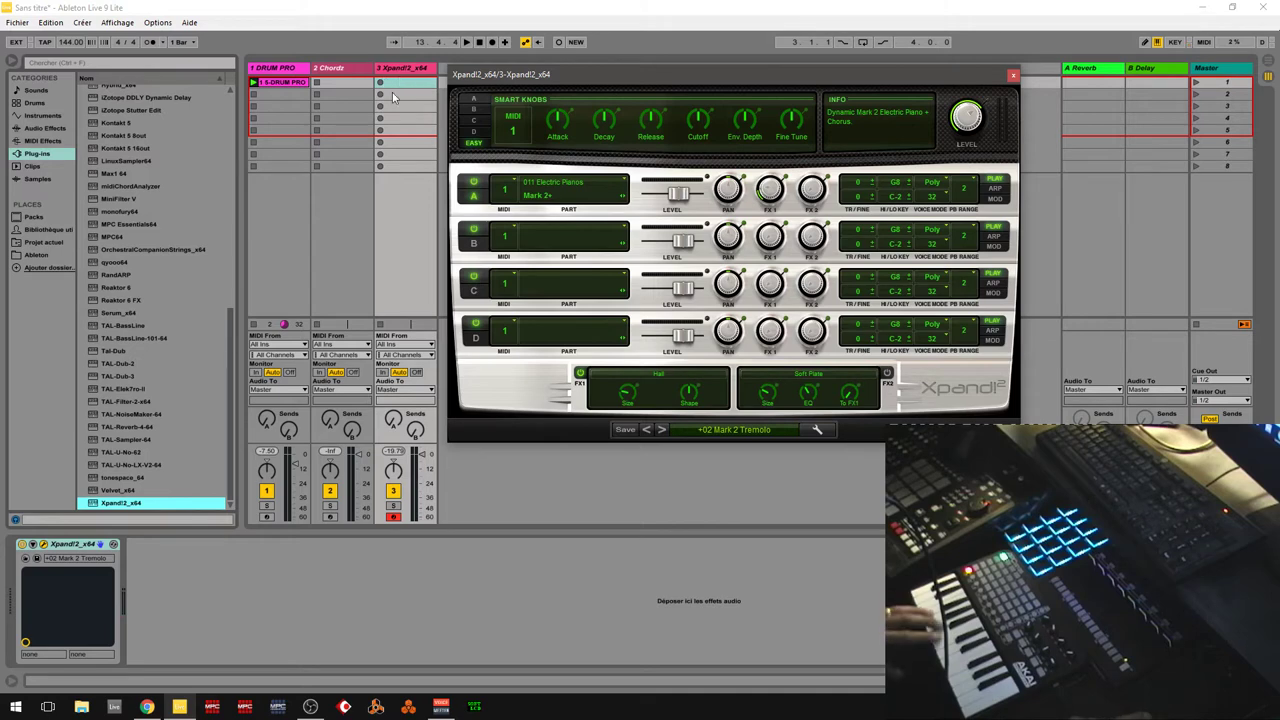
- Bring up the Chordz plug-in window and arm the Chordz track for recording
left_click(320, 68)
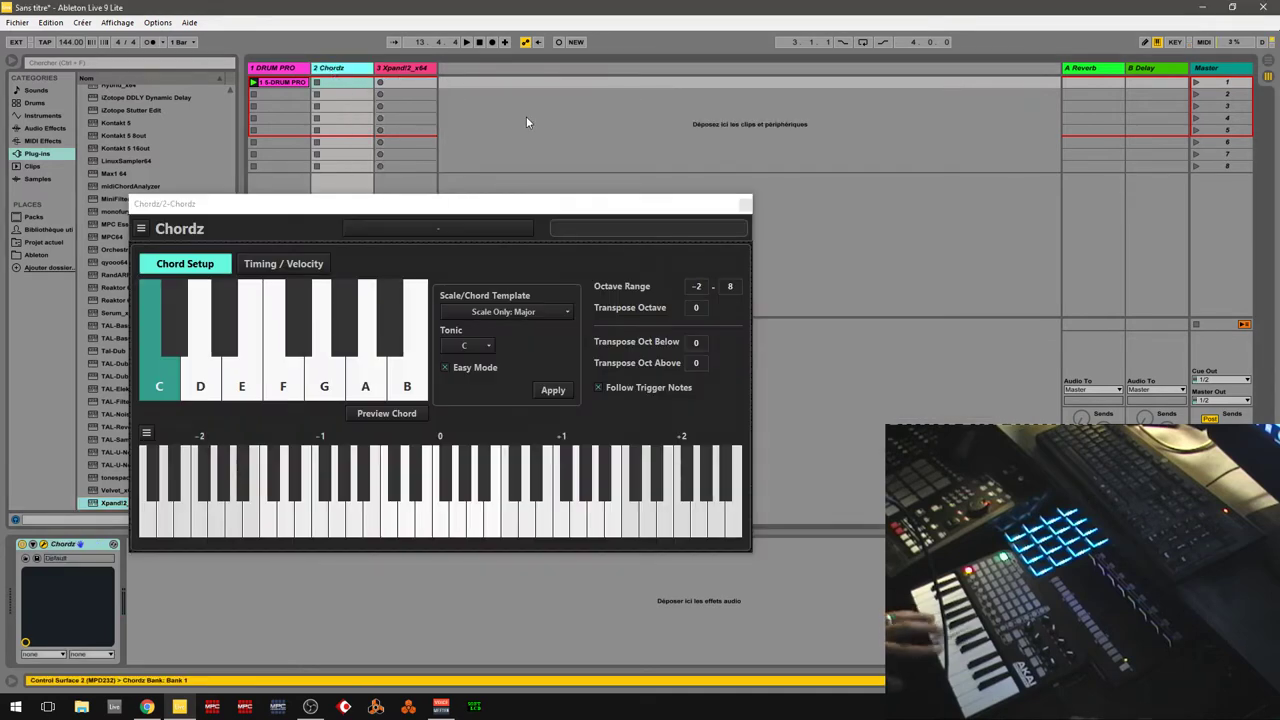
left_click_drag(415, 207, 742, 127)
left_click(329, 516)
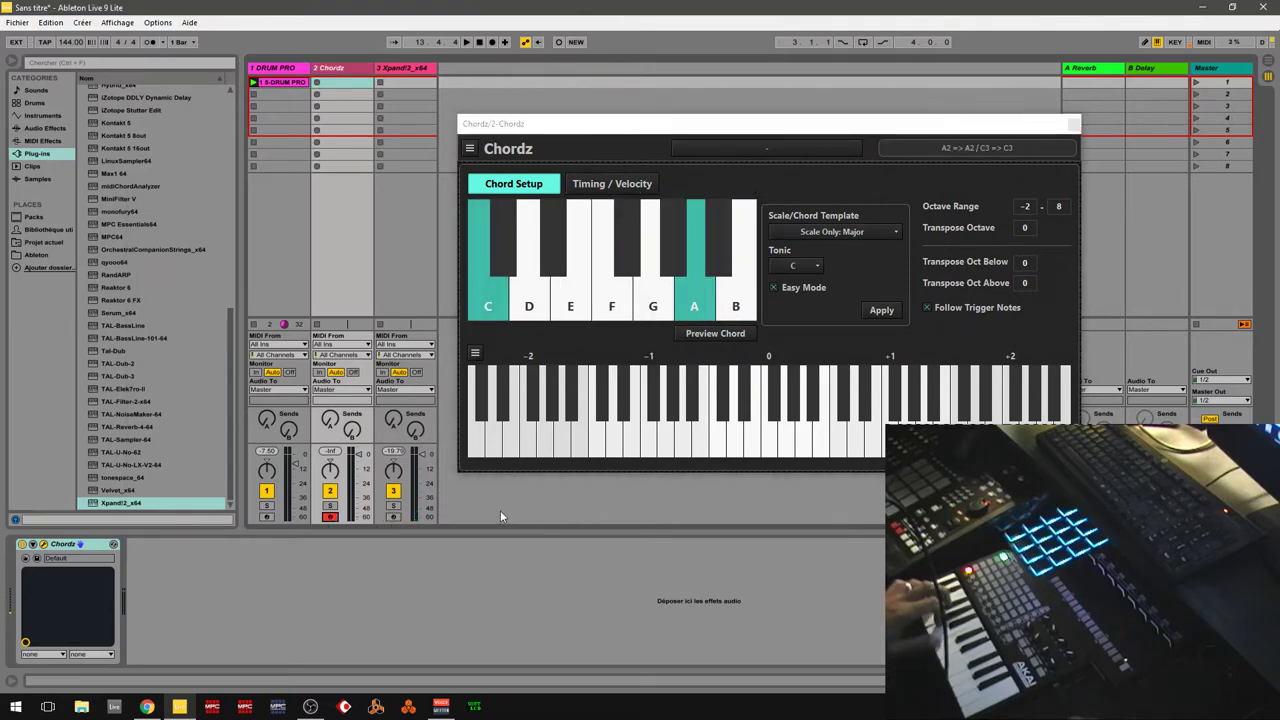
- Route the Xpand!2 track's MIDI input from 2-Chordz with source Chordz, and set its monitoring to In
left_click(399, 69)
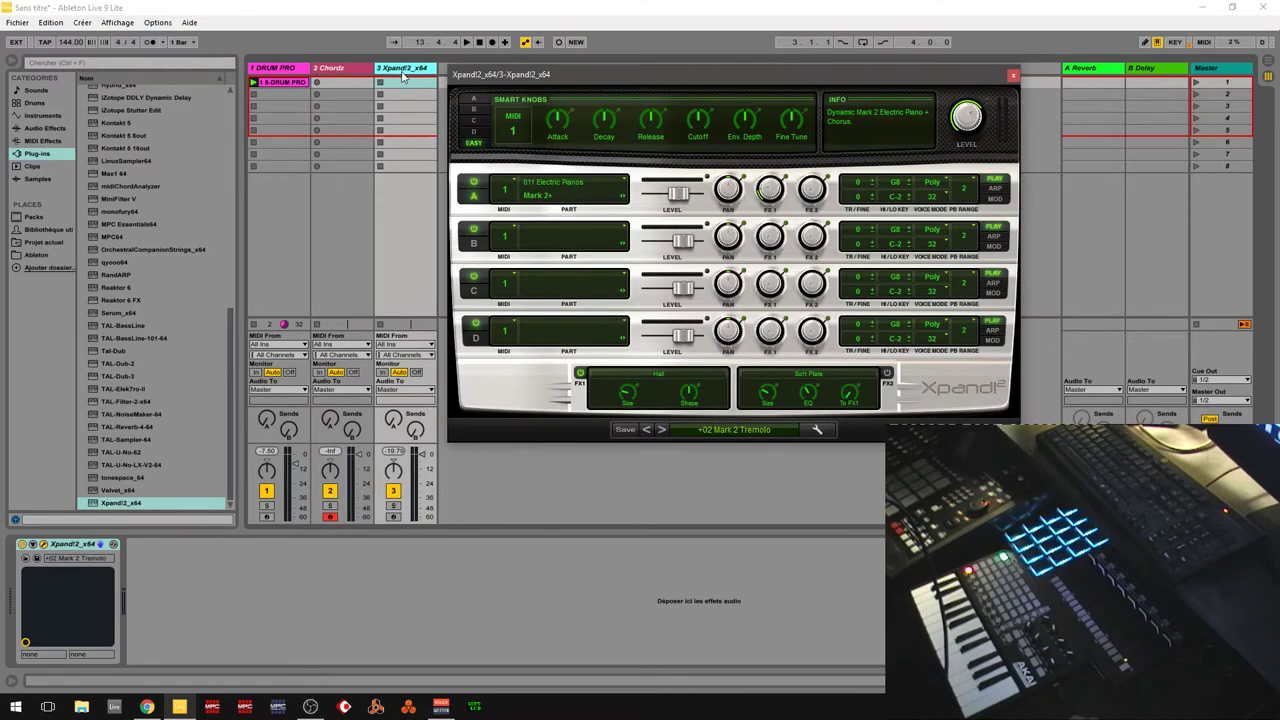
left_click(407, 345)
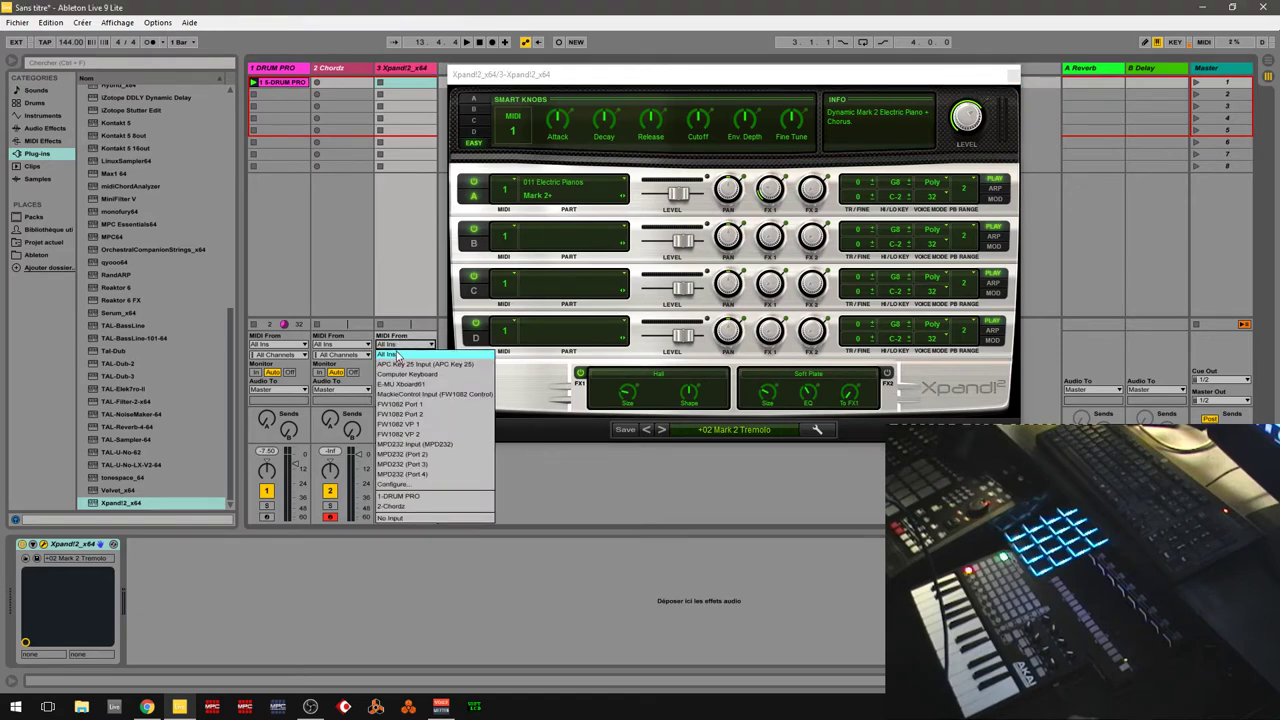
left_click(420, 509)
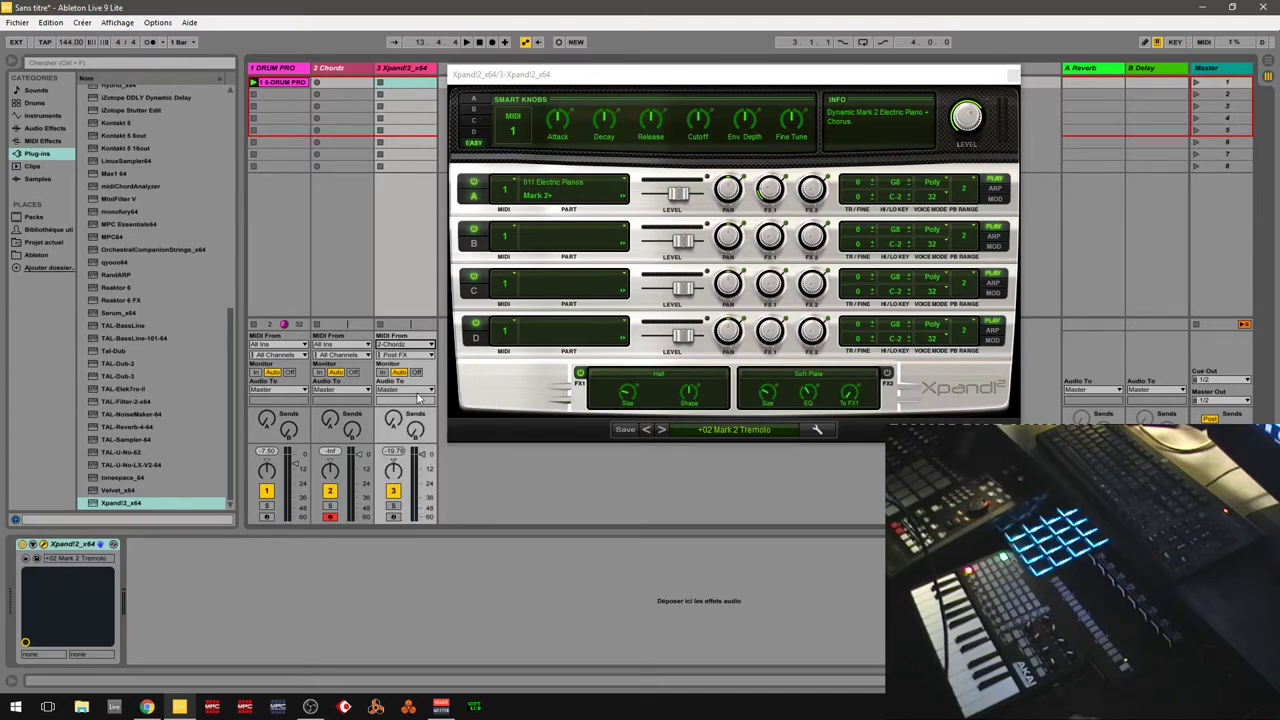
left_click(406, 356)
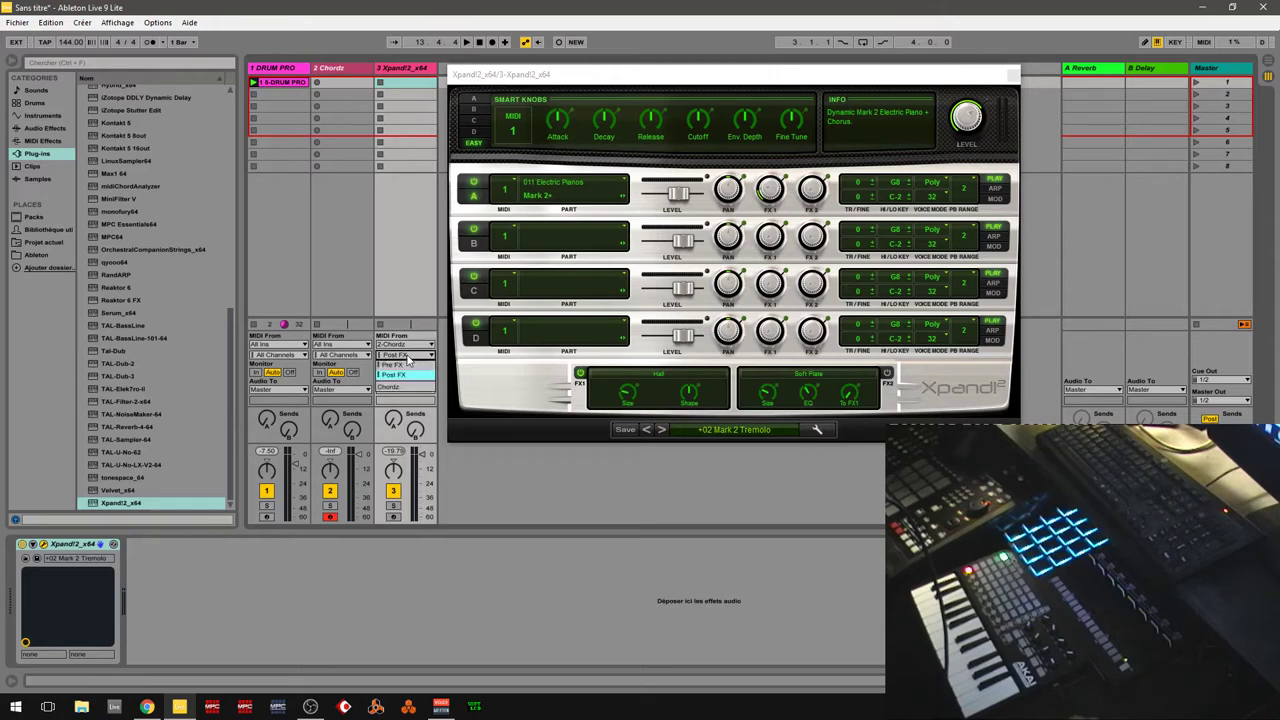
left_click(396, 387)
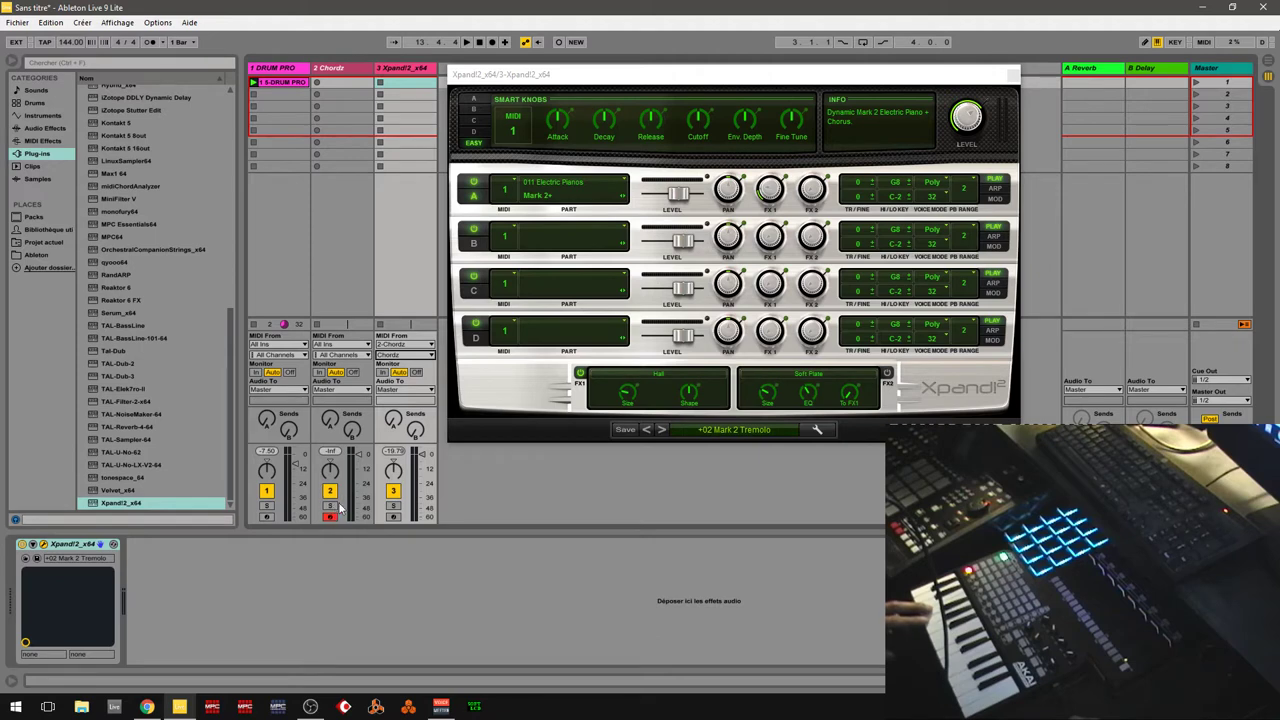
left_click(383, 372)
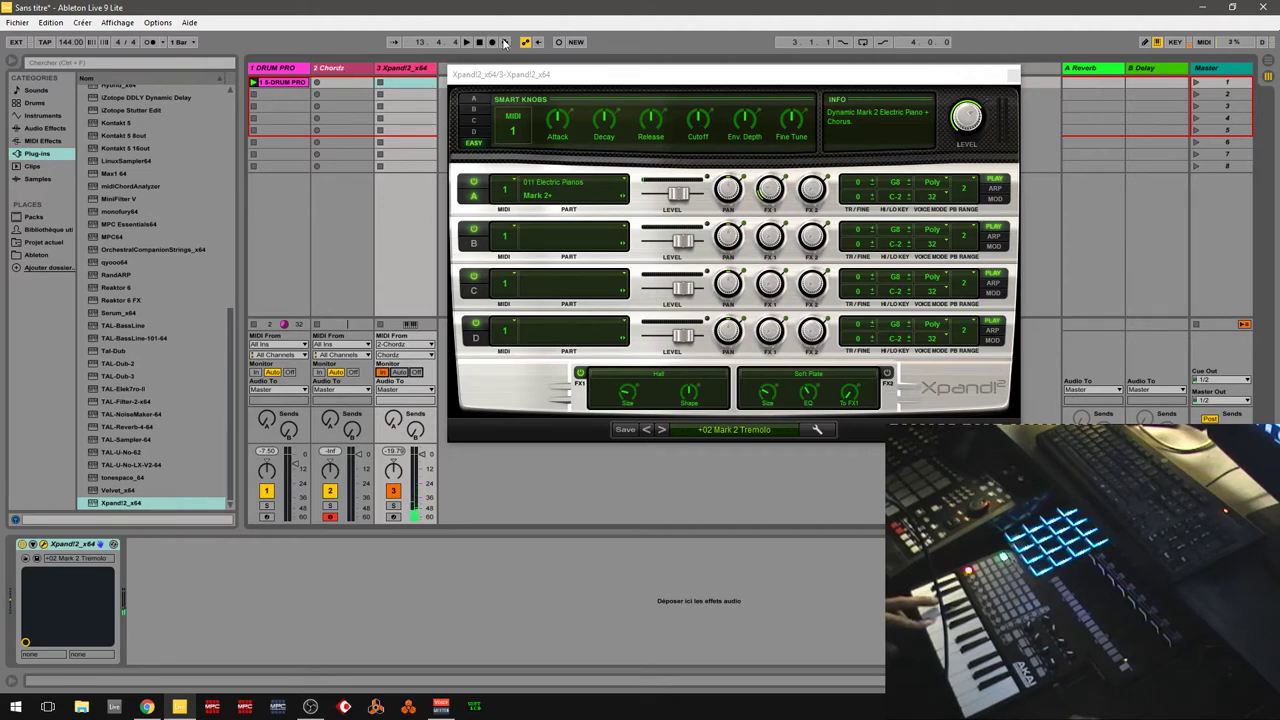
- Bring up the Chordz plug-in from its track, apply the Major chord template with tonic C, and preview the chord
left_click(338, 71)
left_click_drag(772, 127, 475, 114)
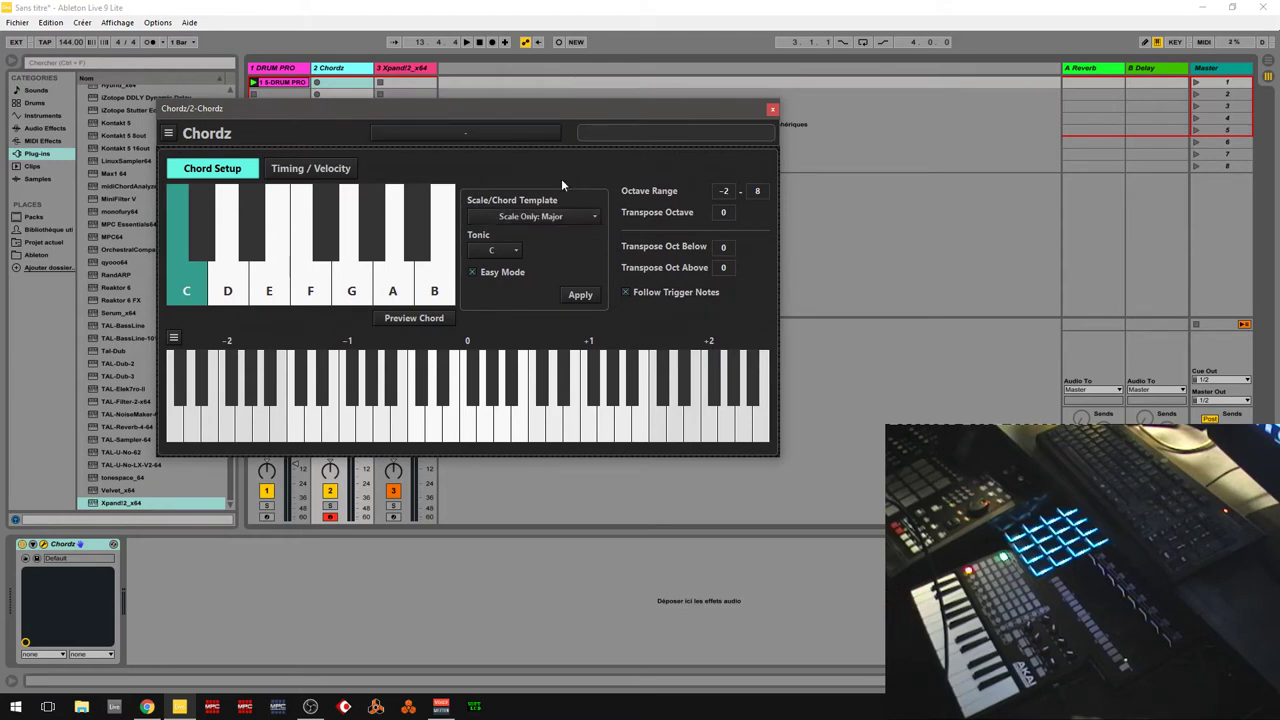
left_click(543, 217)
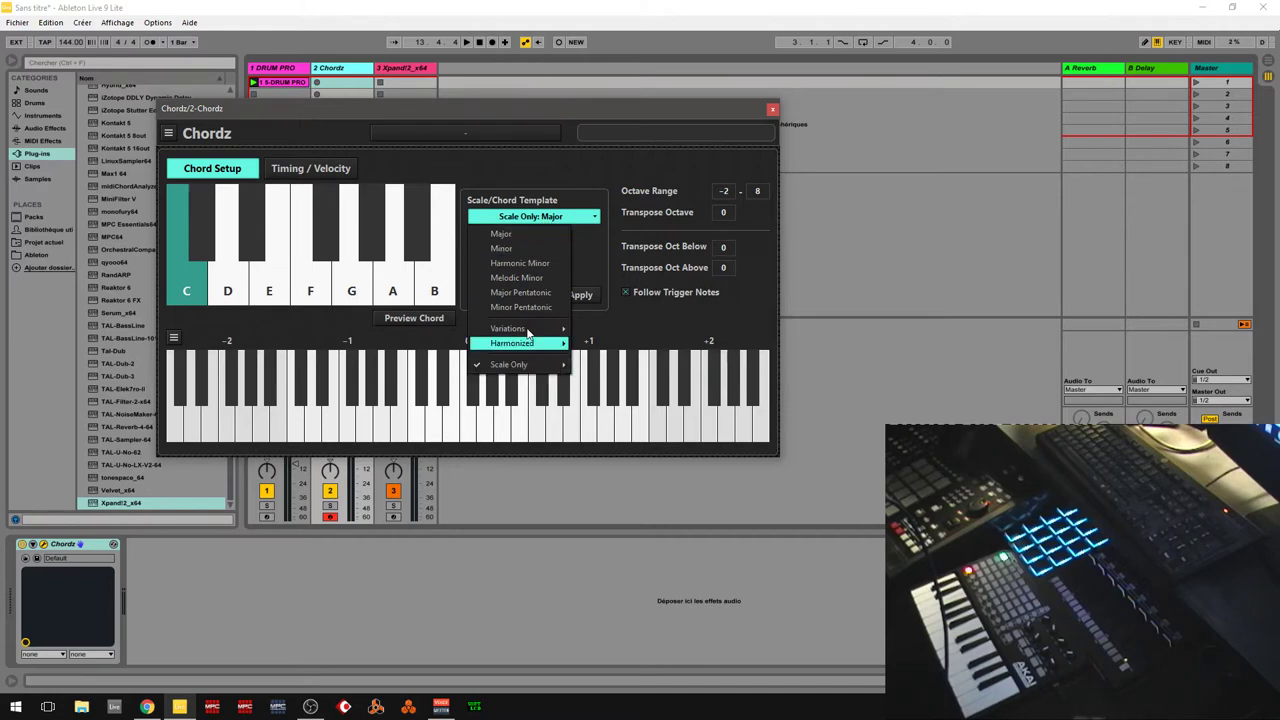
left_click(515, 248)
left_click(548, 217)
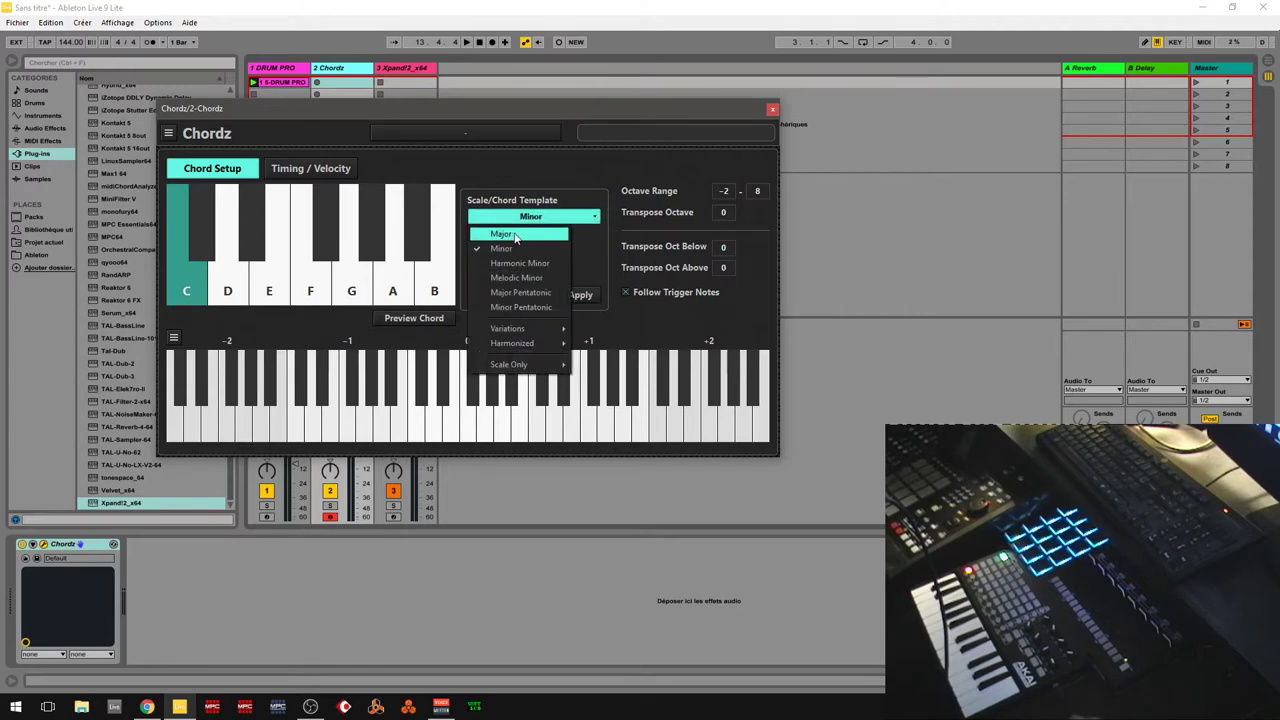
left_click(517, 234)
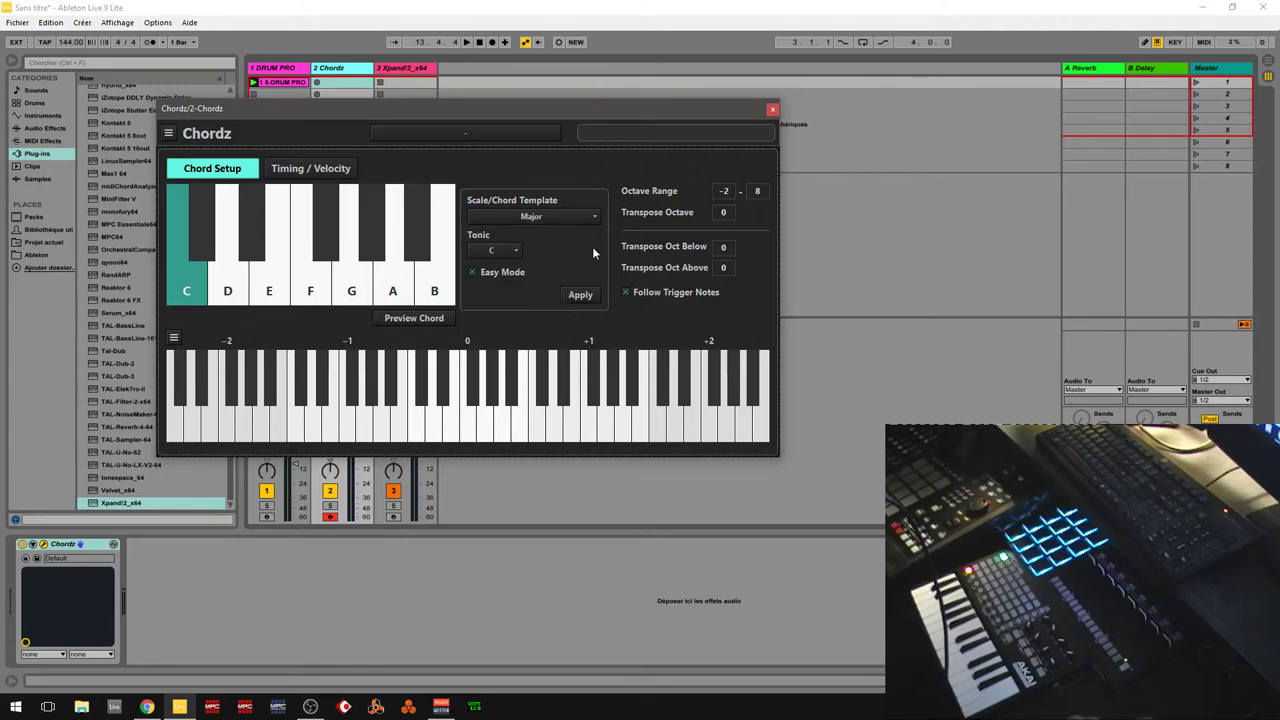
left_click(581, 296)
left_click(442, 328)
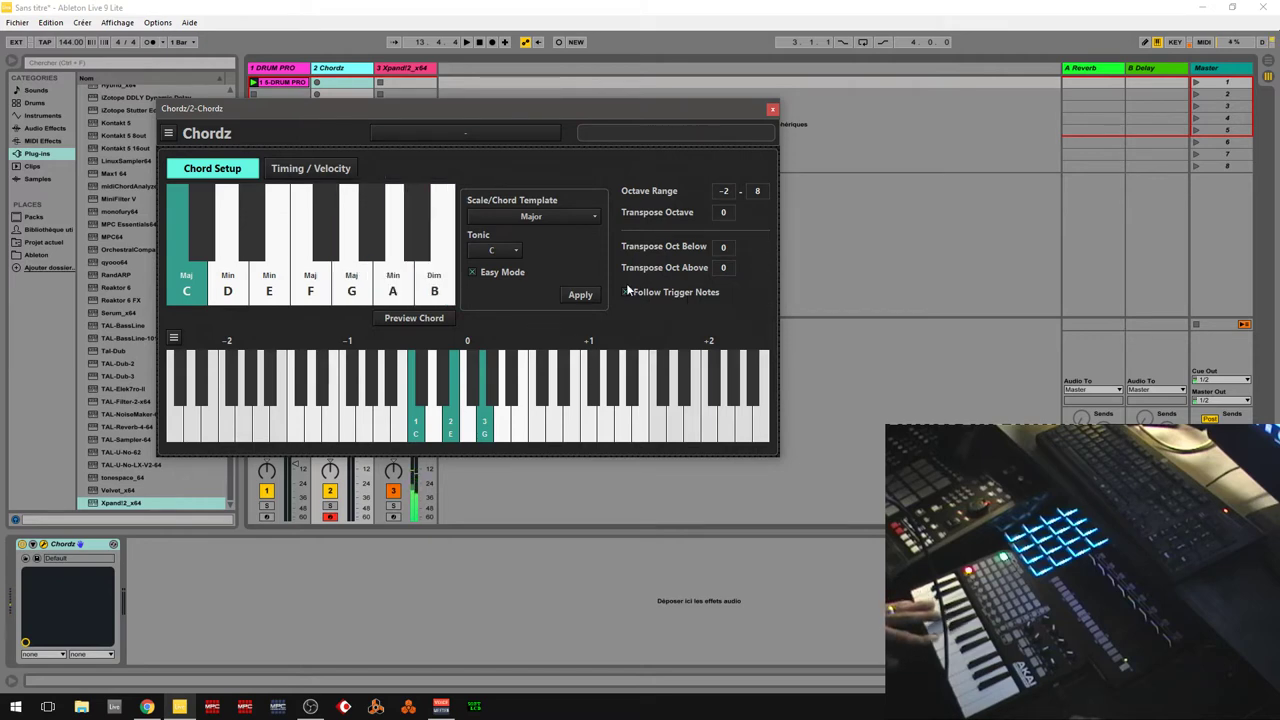
- Examine the scale/chord template categories, the tonic choices, and the chord types and suggestions offered for the C key
left_click(586, 221)
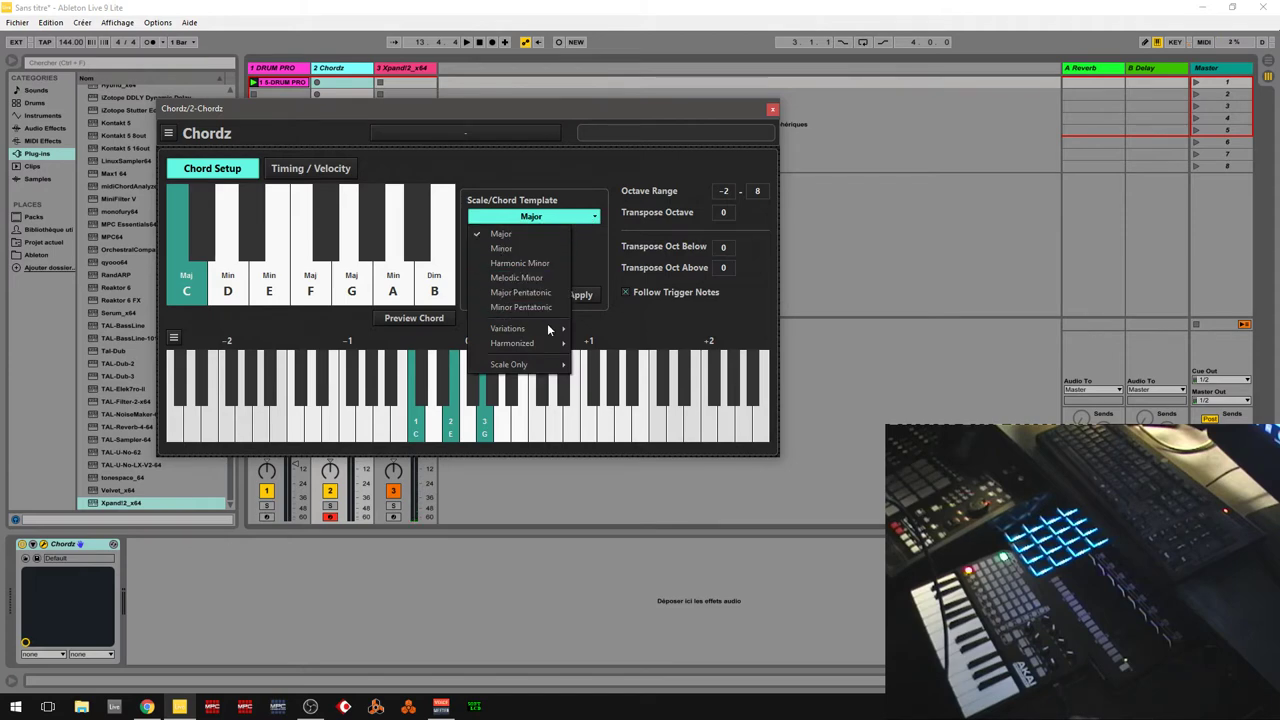
mouse_move(555, 329)
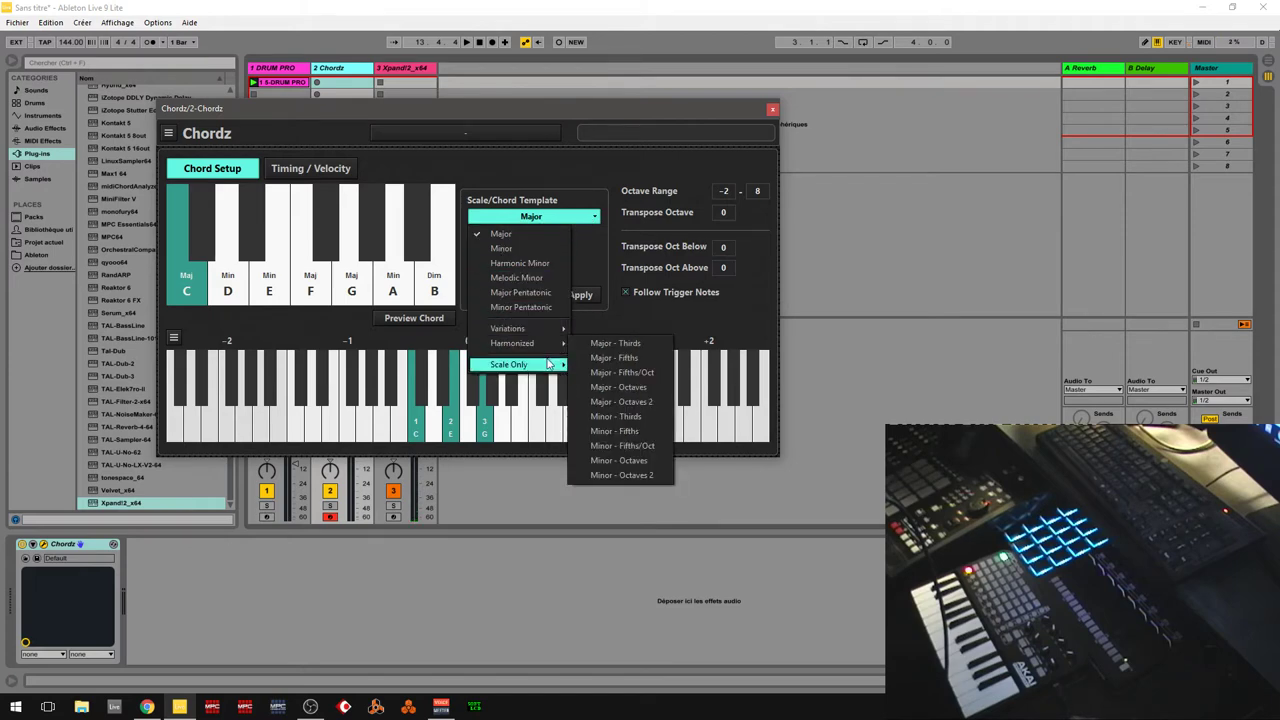
mouse_move(547, 368)
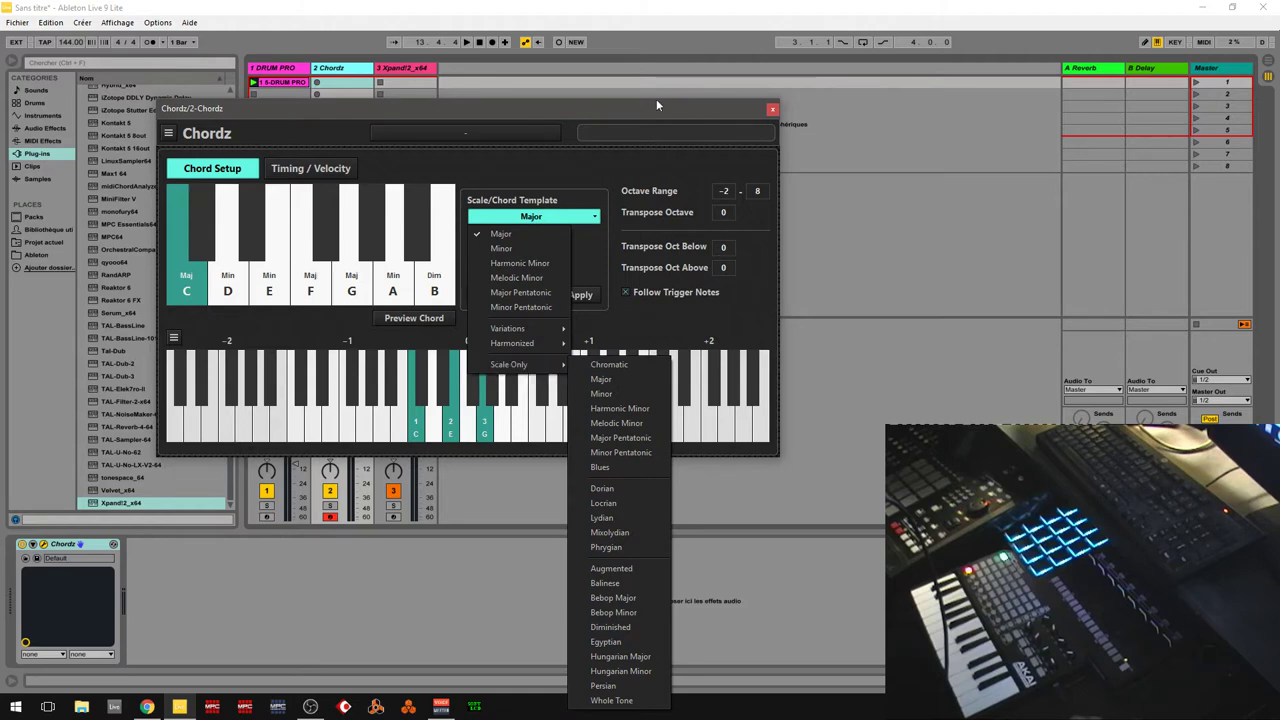
left_click(601, 379)
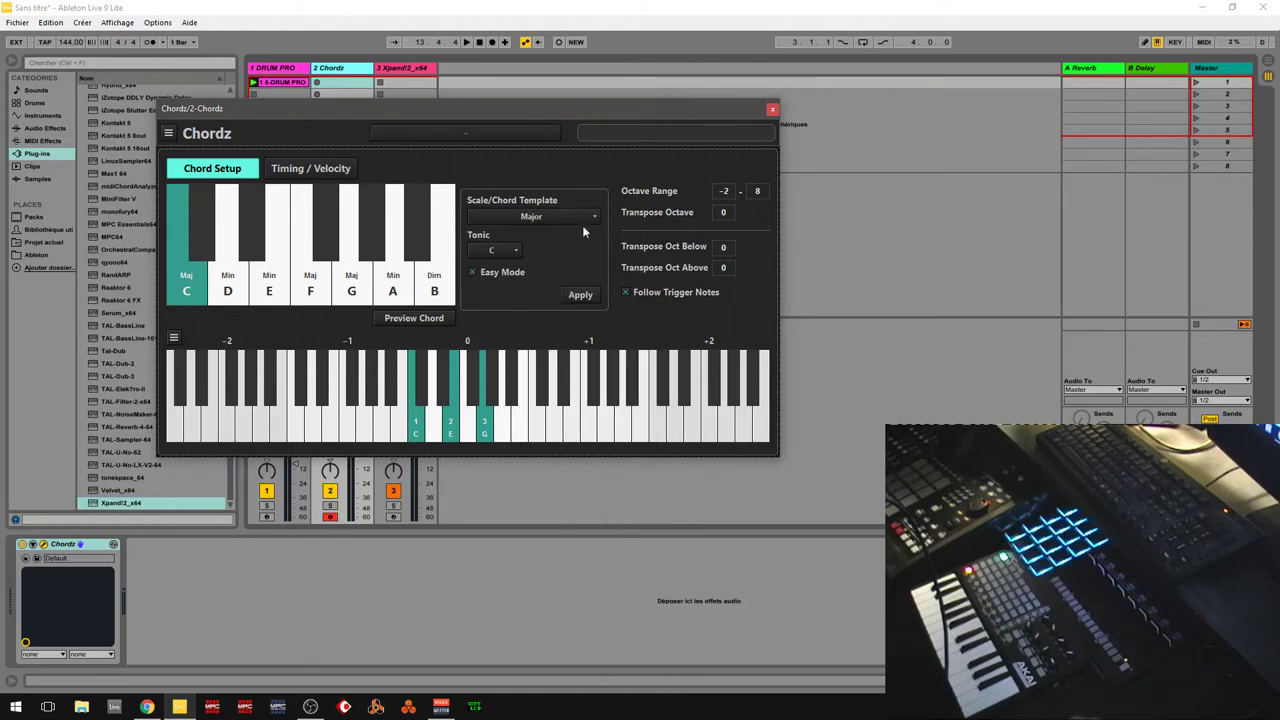
left_click(553, 220)
left_click(578, 185)
left_click(497, 250)
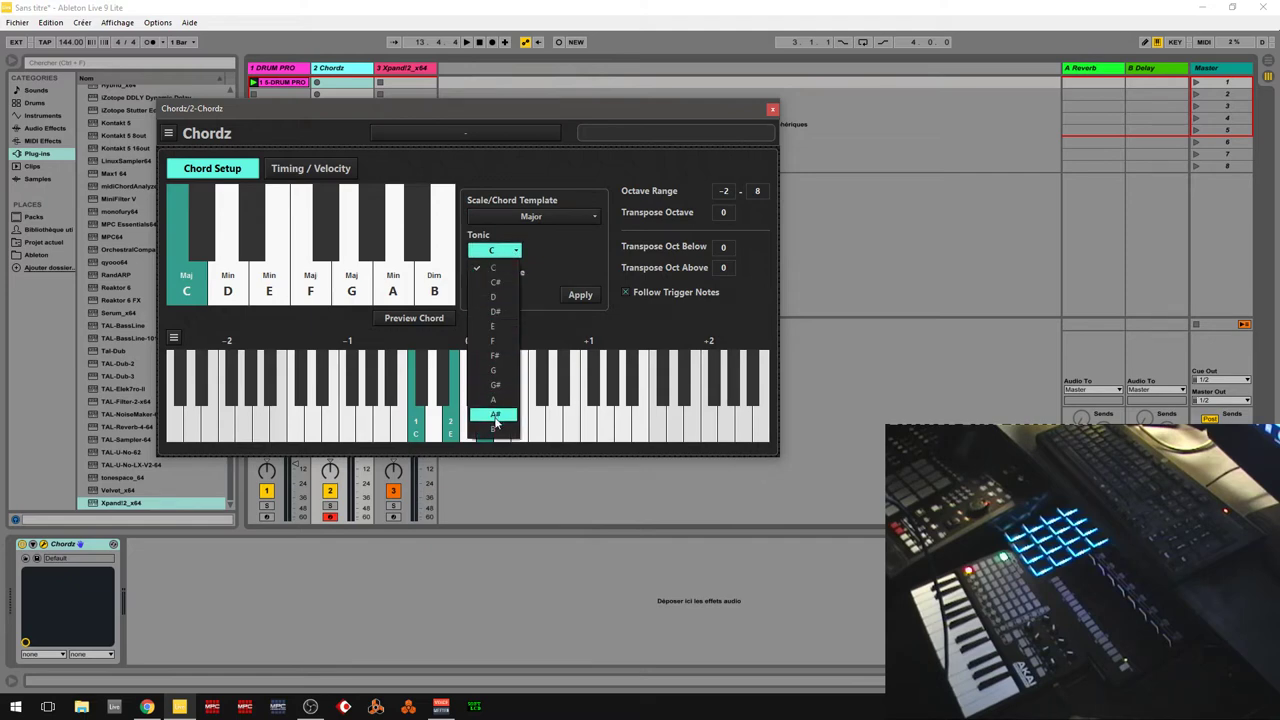
left_click(556, 247)
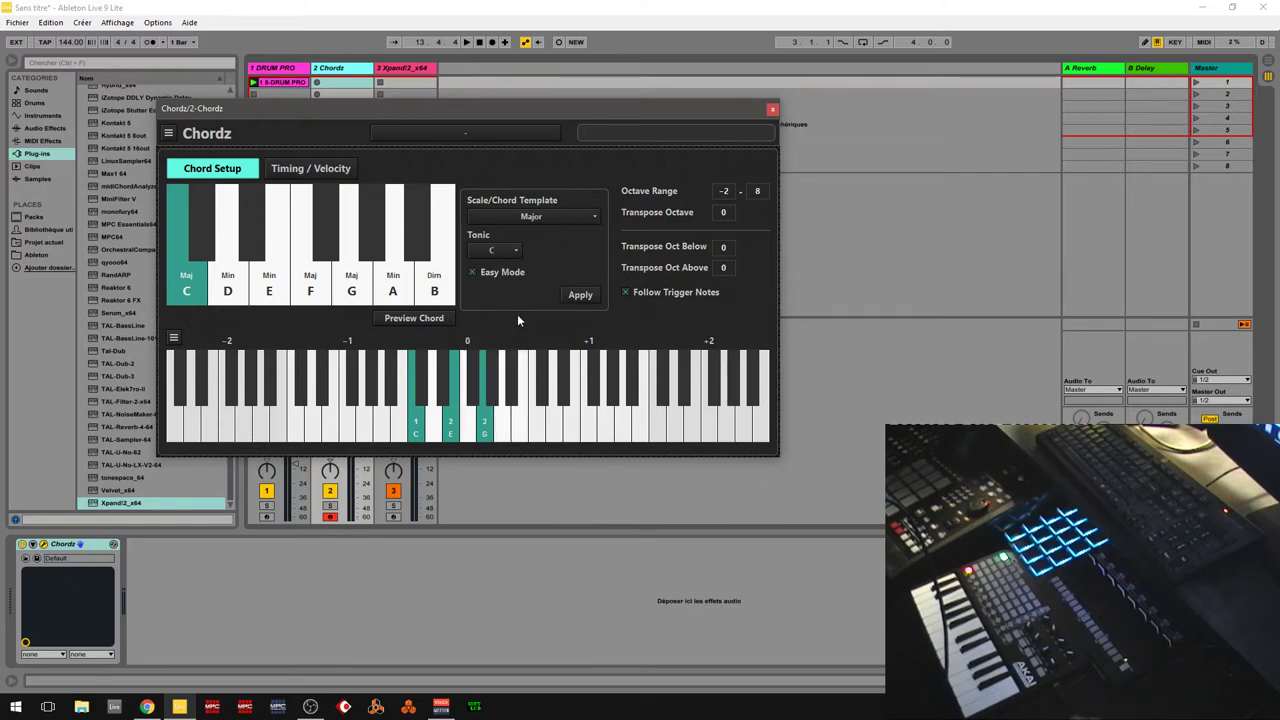
left_click(580, 295)
left_click(173, 338)
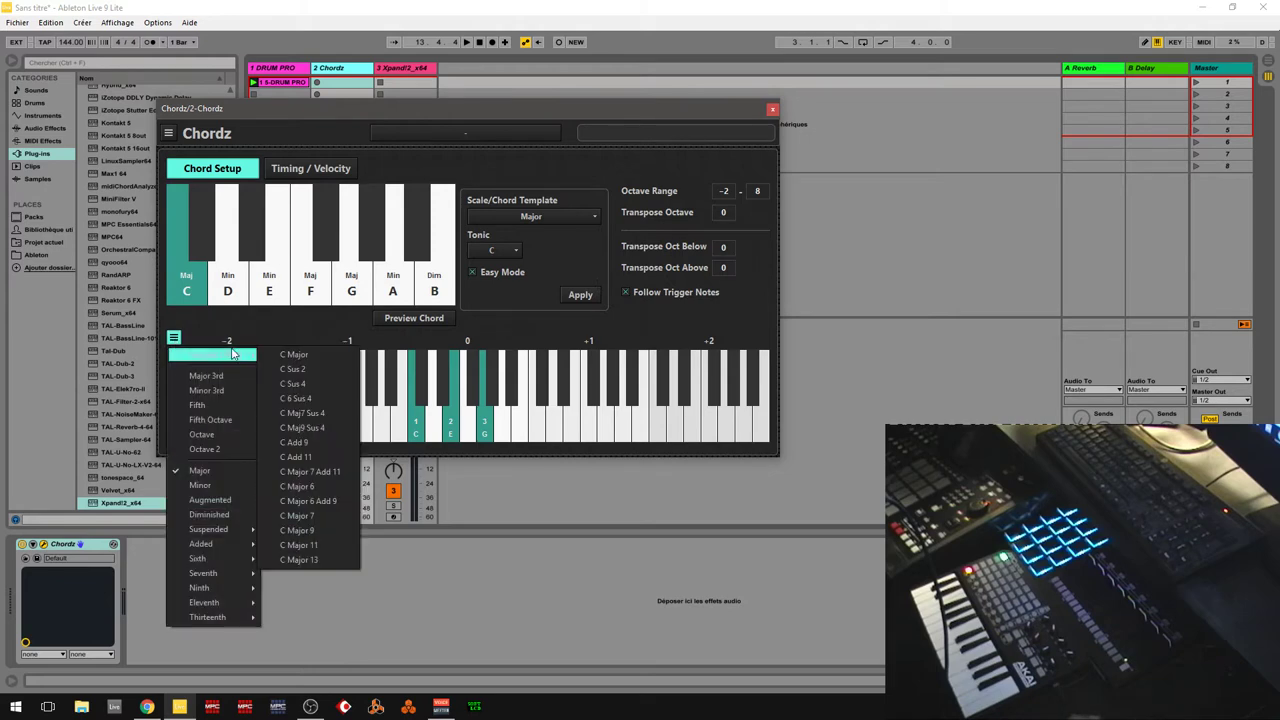
mouse_move(238, 358)
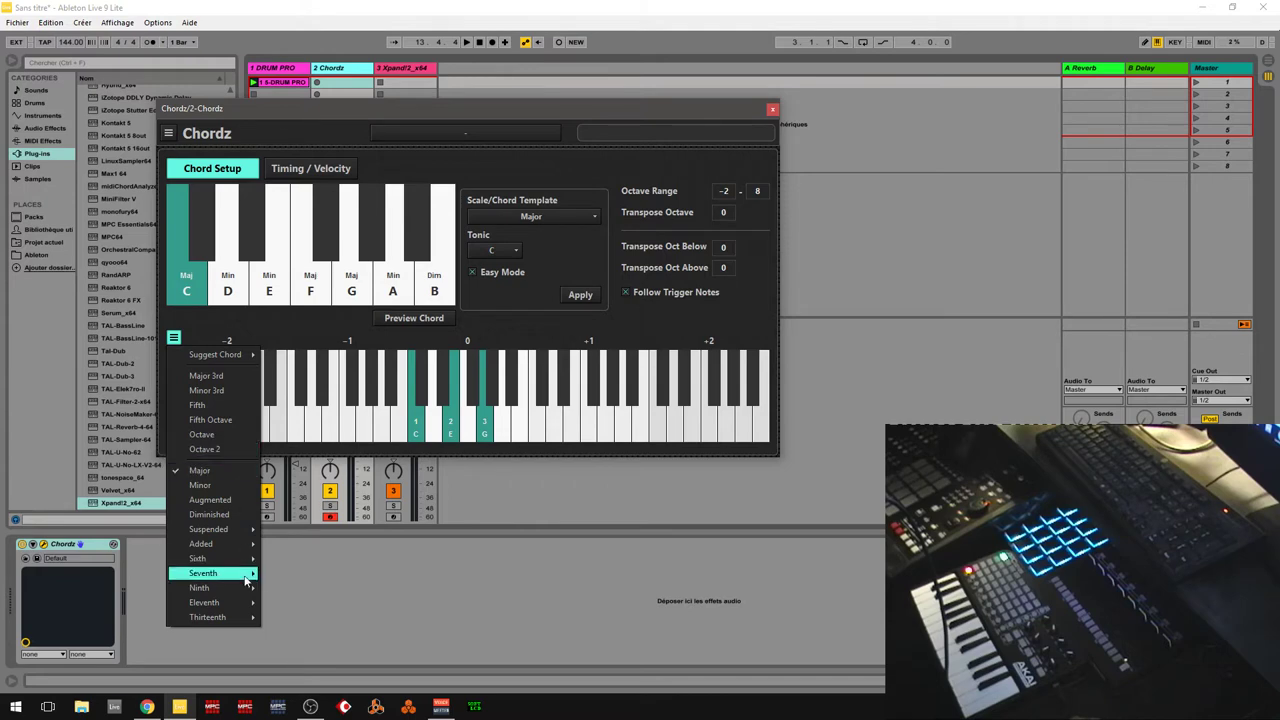
left_click(249, 318)
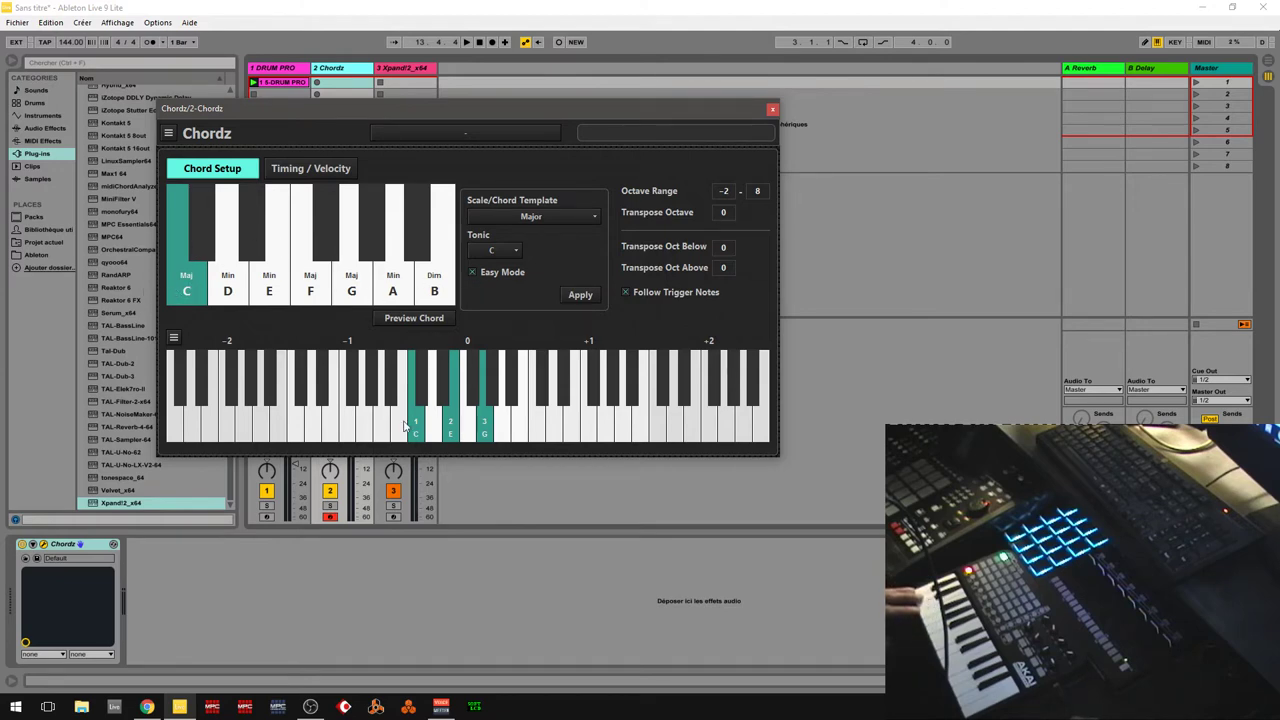
- Build a custom chord of C, D# and F on the C# trigger key and set its root note to C
left_click(197, 232)
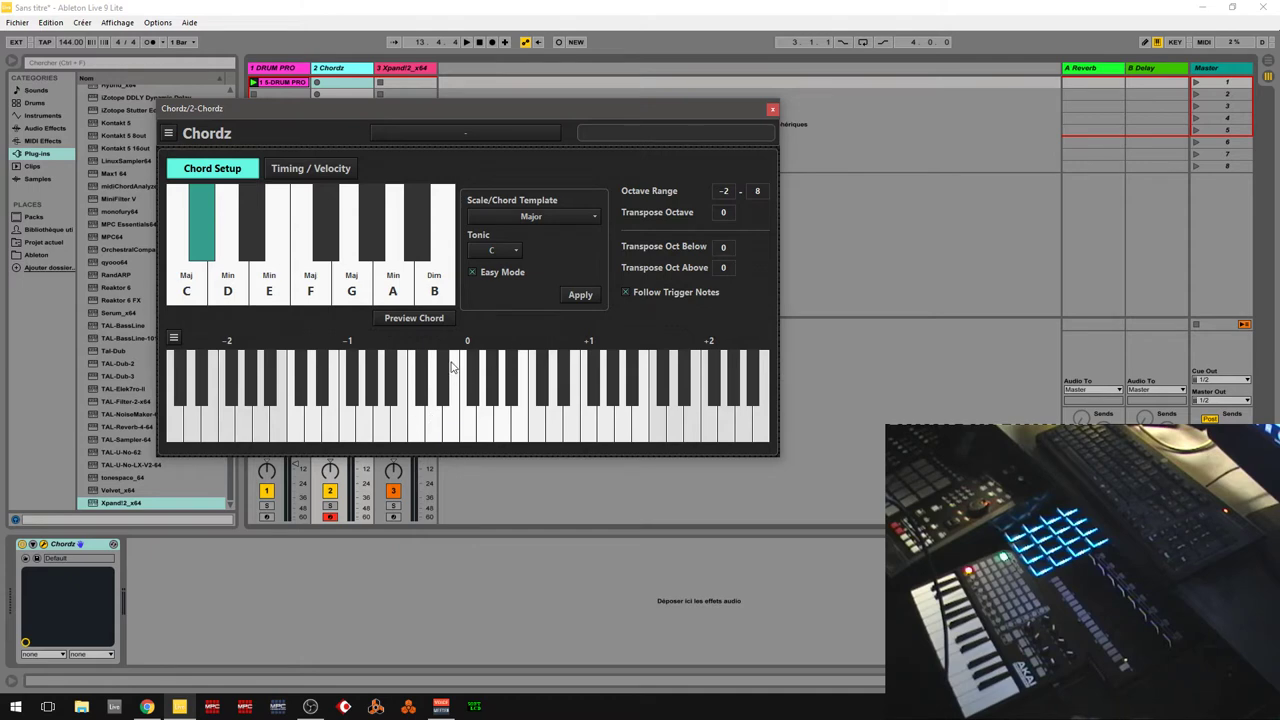
left_click(411, 420)
left_click(441, 390)
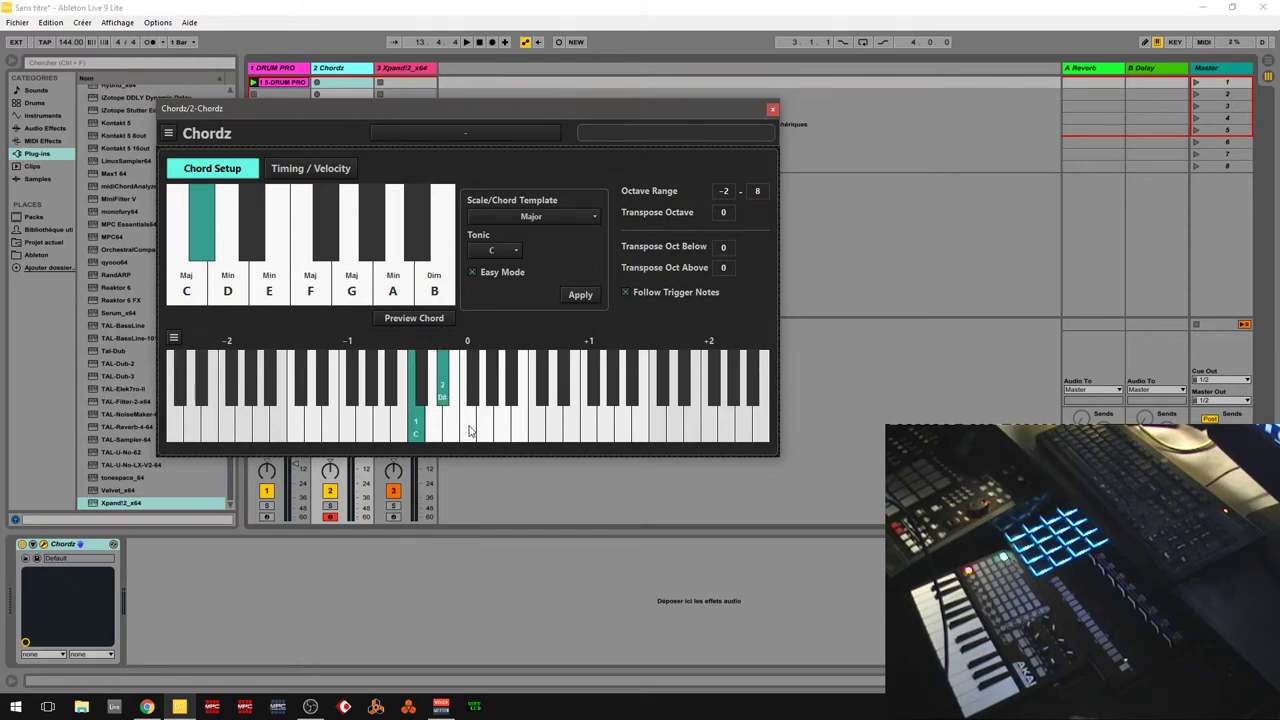
left_click(468, 425)
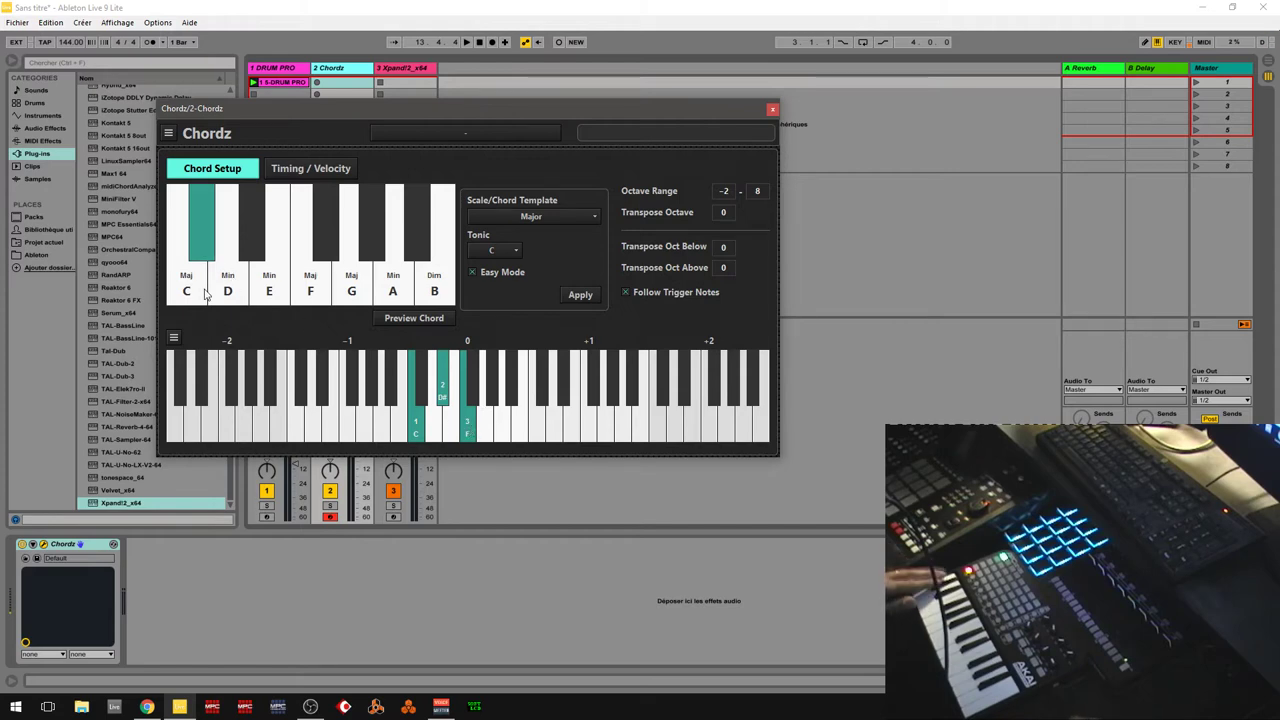
right_click(201, 227)
left_click(227, 237)
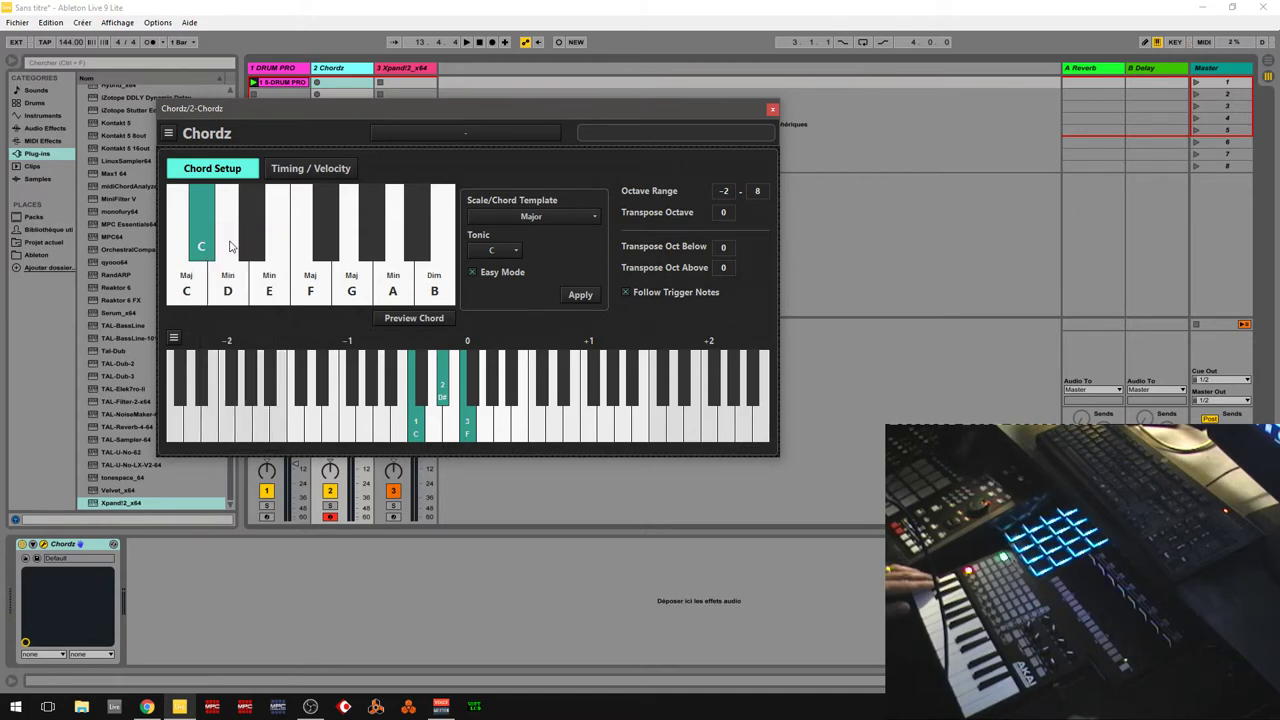
- Remove the notes F, D# and C from the C# trigger key's chord
left_click(469, 433)
left_click(443, 397)
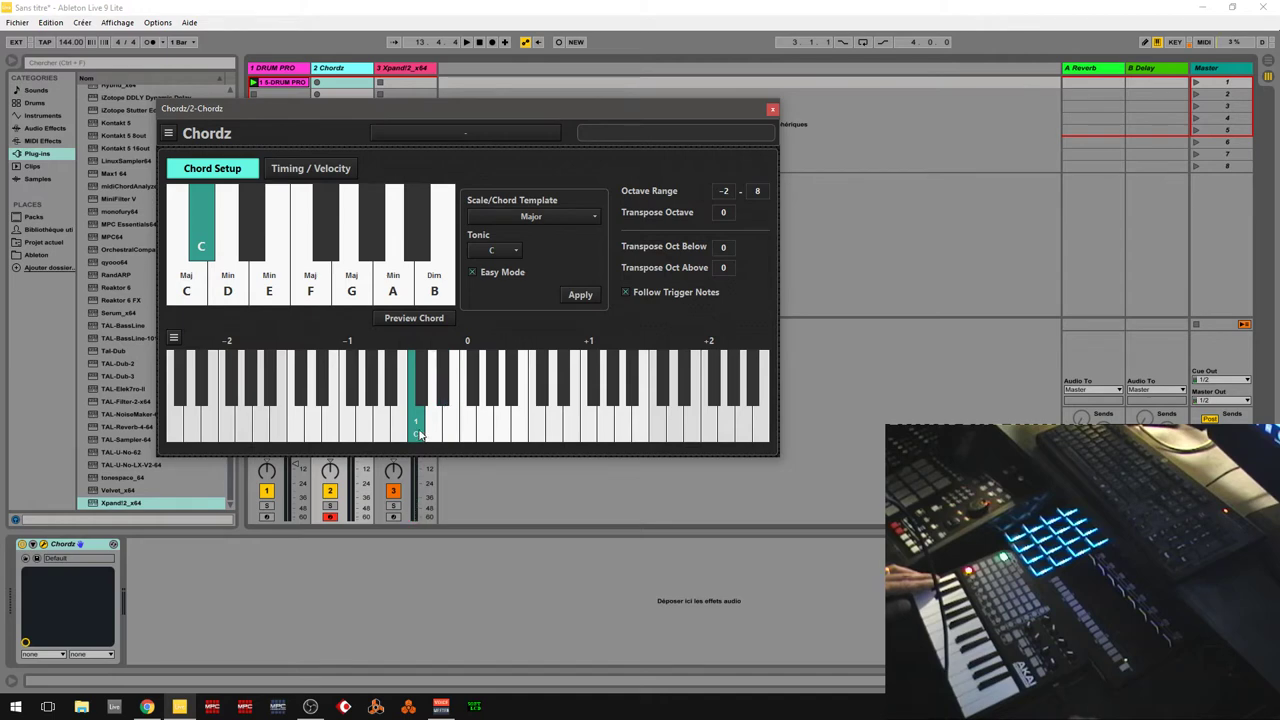
left_click(418, 433)
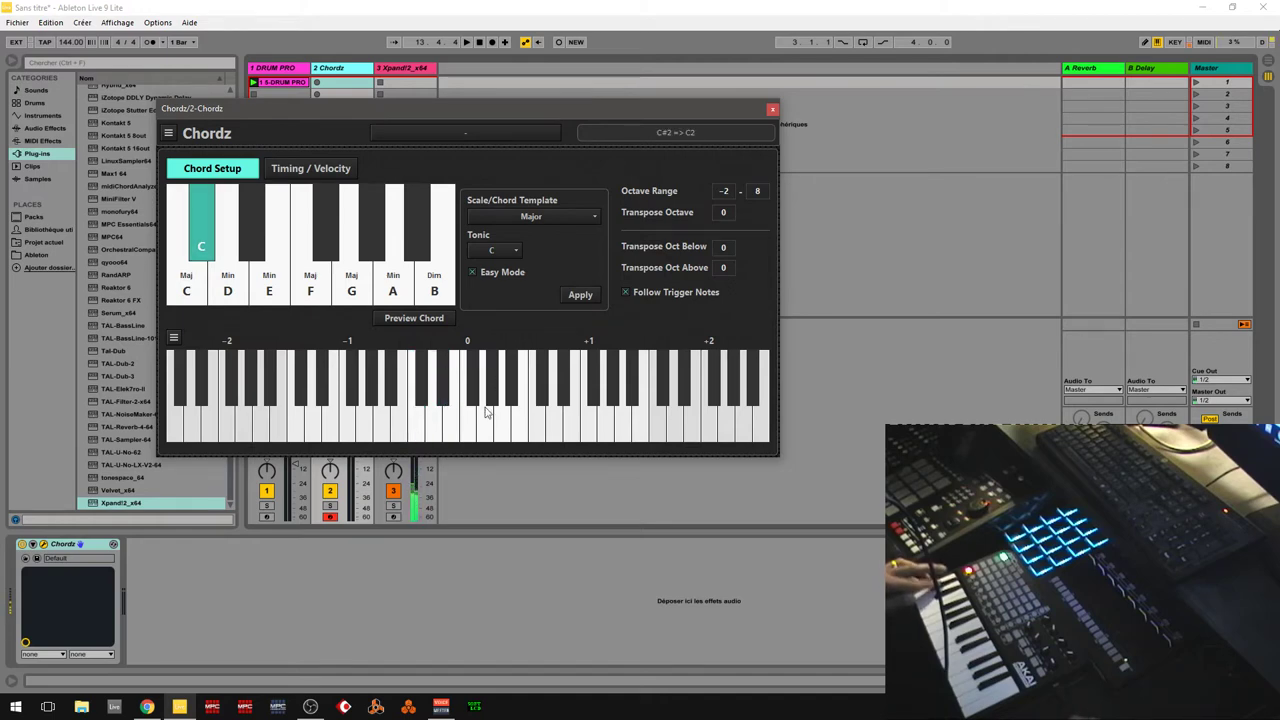
- Rebuild the C# trigger key's chord with C and D#, trying F and then G# as the third note
left_click(420, 433)
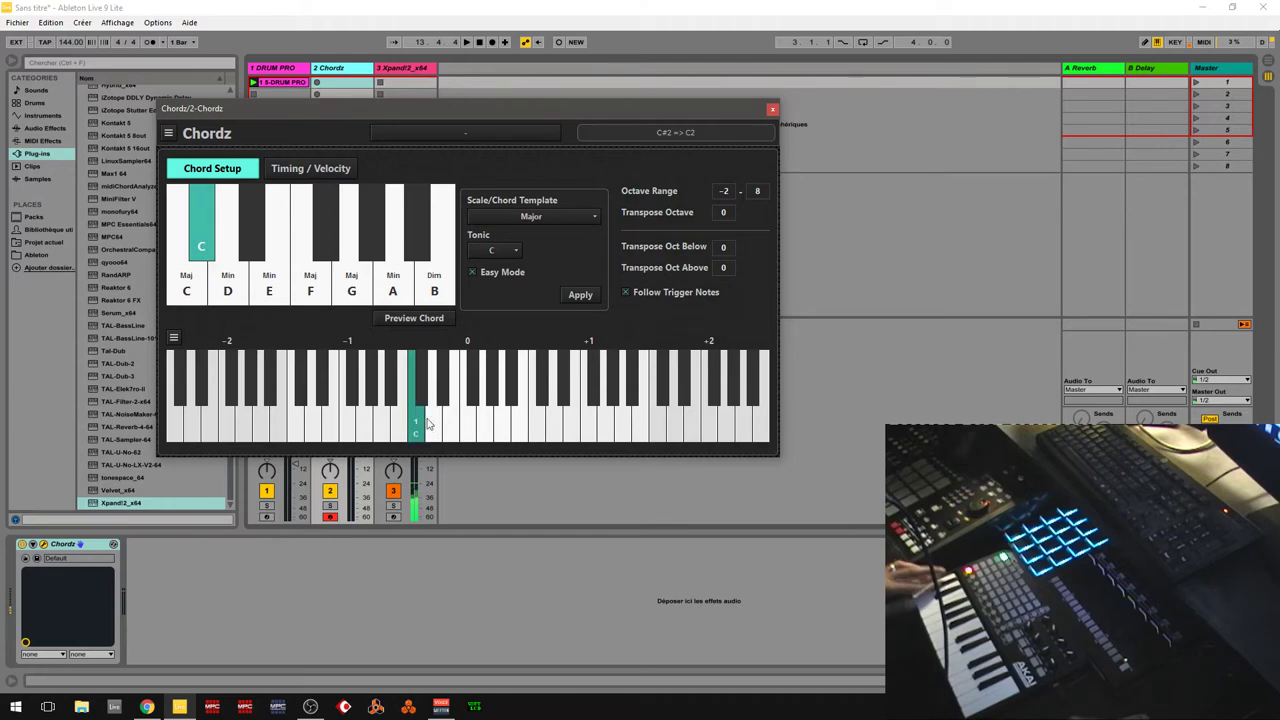
left_click(448, 398)
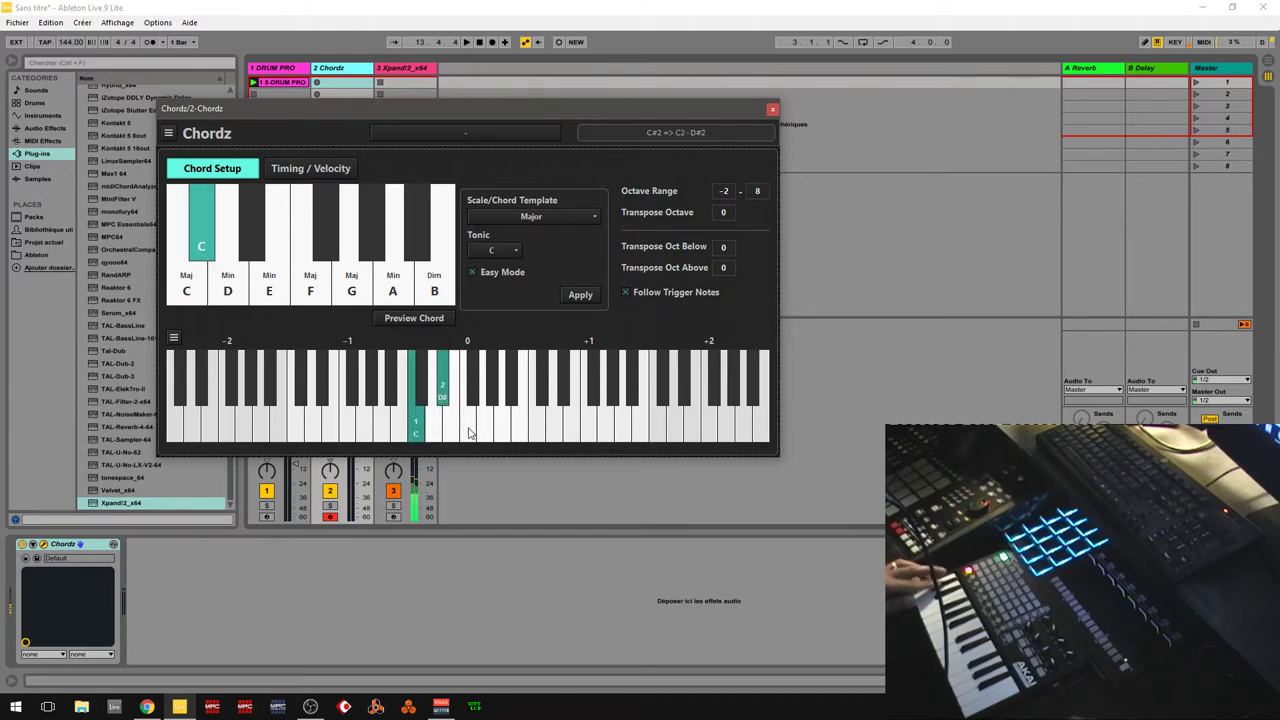
left_click(469, 432)
left_click(469, 432)
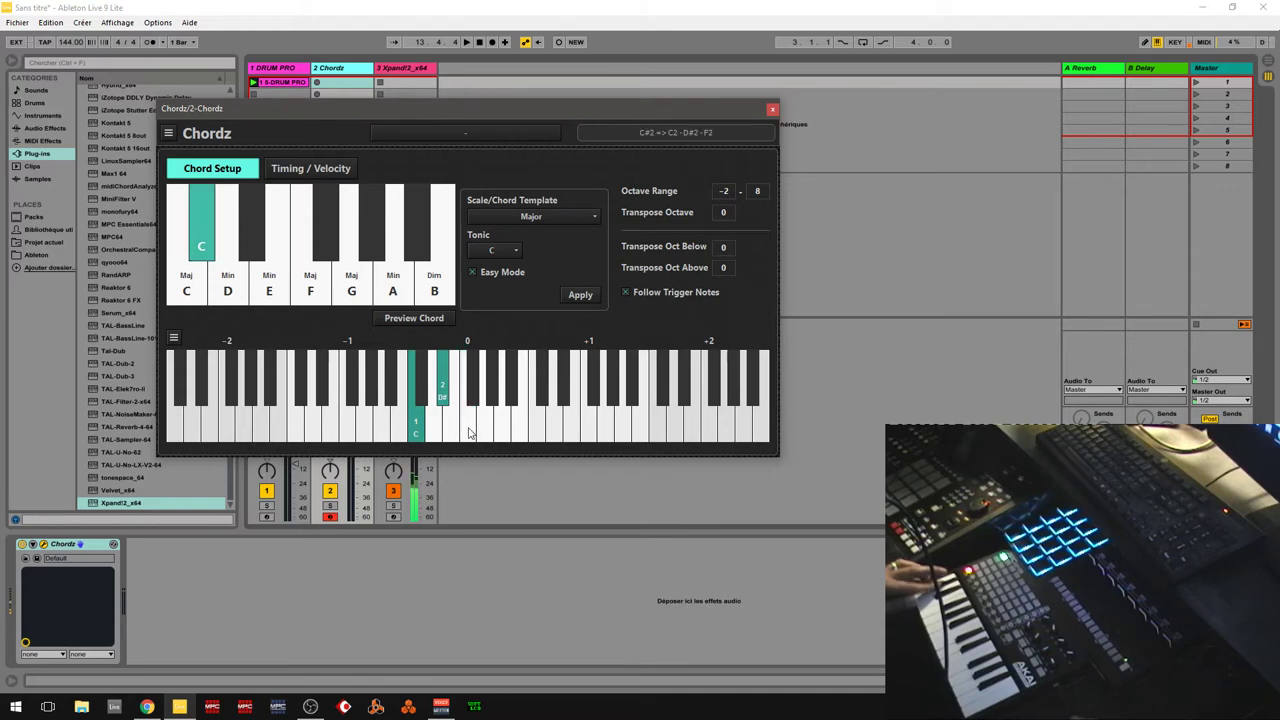
left_click(493, 394)
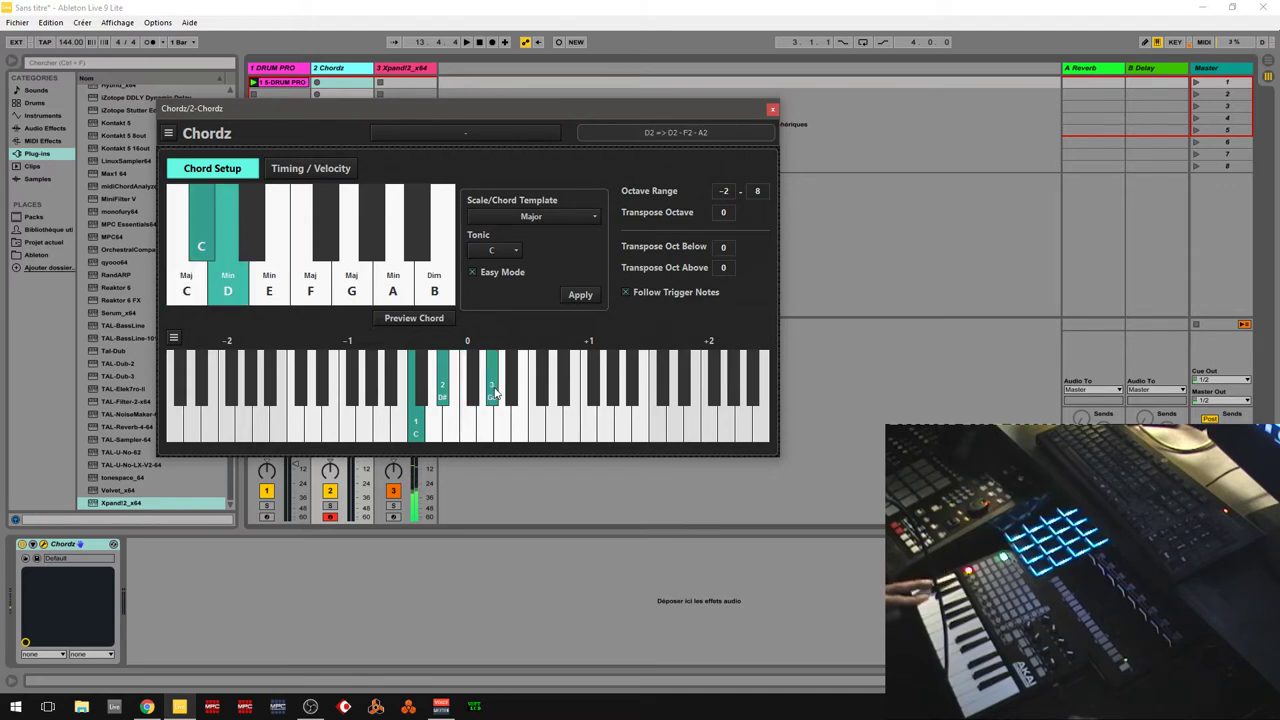
- Clear the G#, D# and C notes from the C# trigger key's chord
left_click(494, 393)
left_click(443, 395)
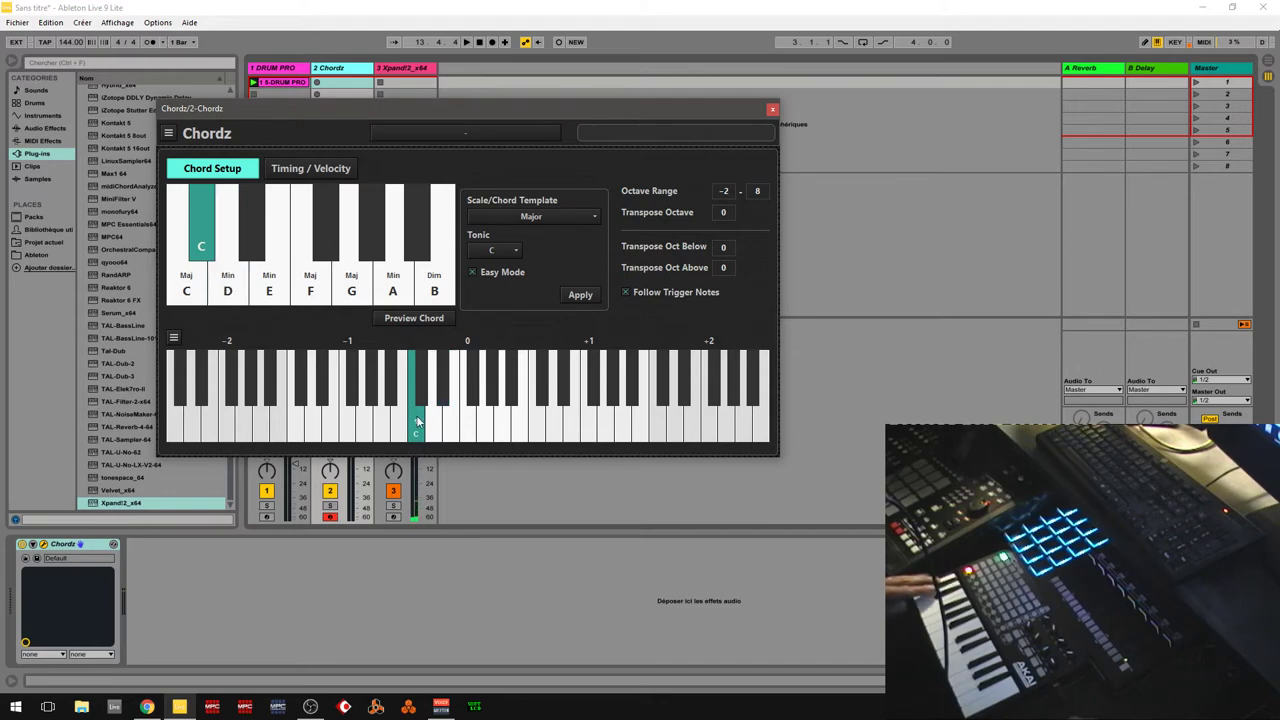
left_click(420, 420)
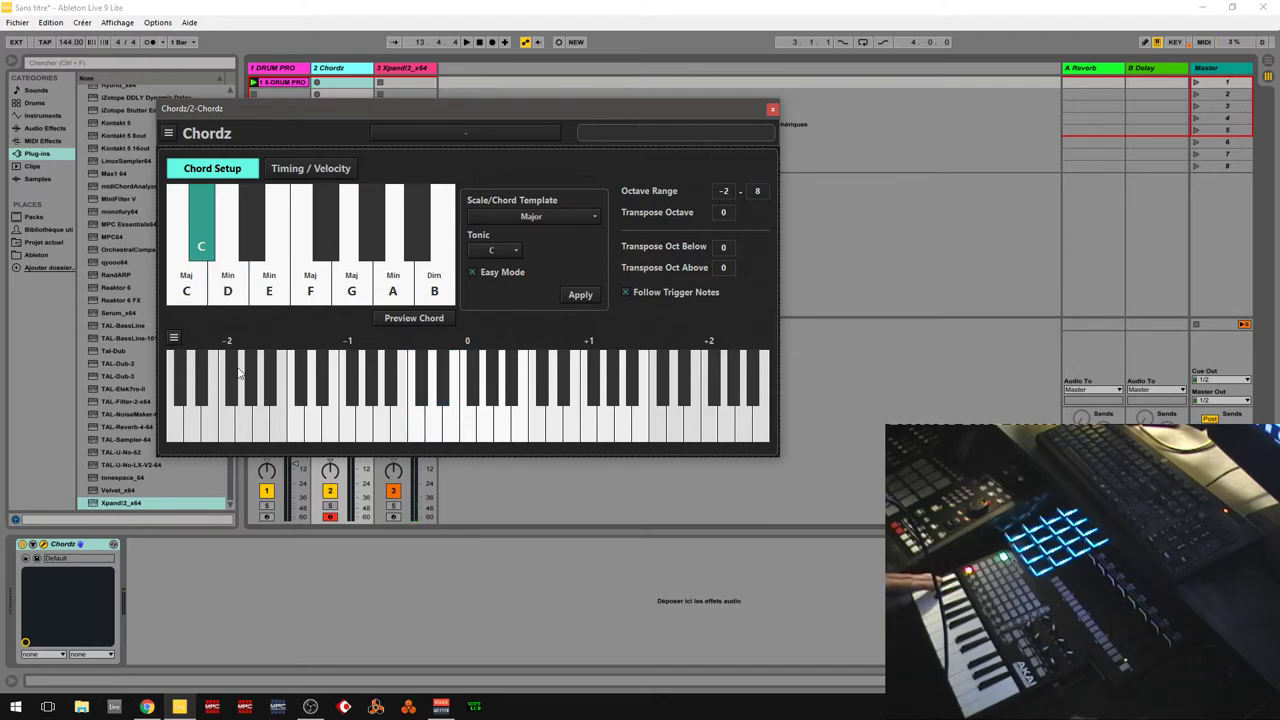
- Look through the chords suggested for root C on the C# trigger key, leaving its chord ID unedited
left_click(174, 337)
mouse_move(226, 358)
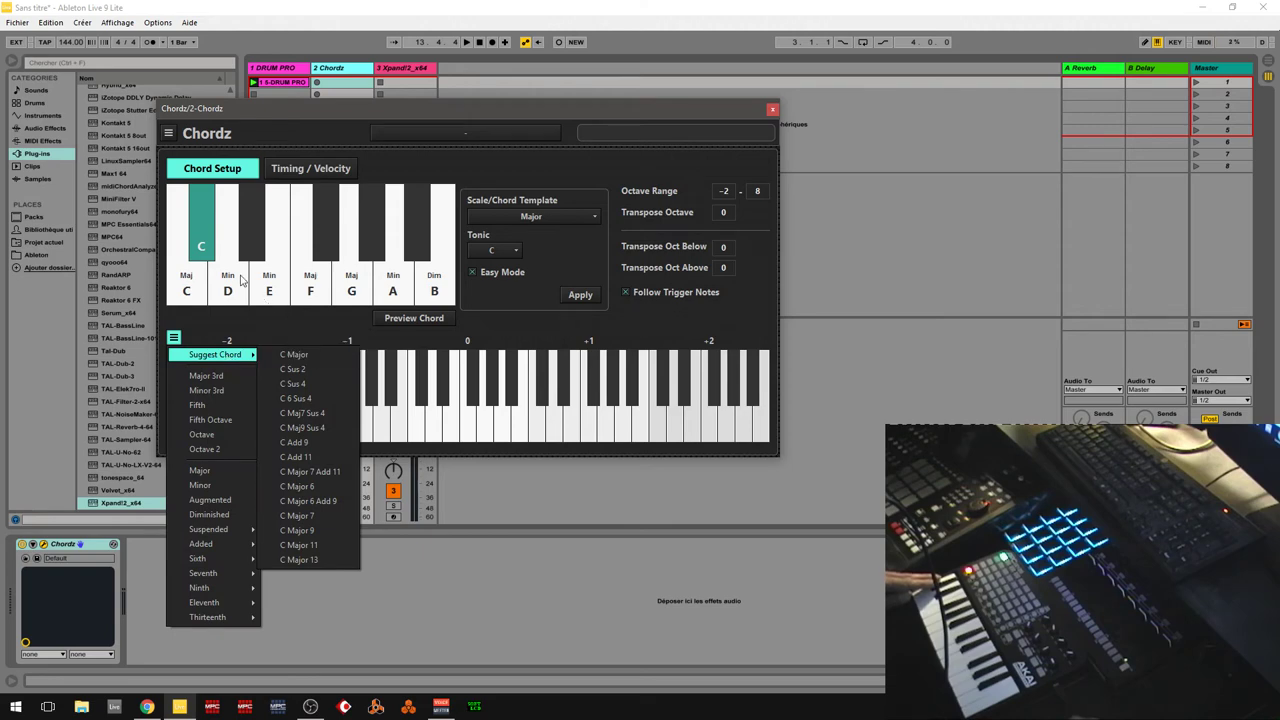
left_click(207, 248)
double_click(208, 247)
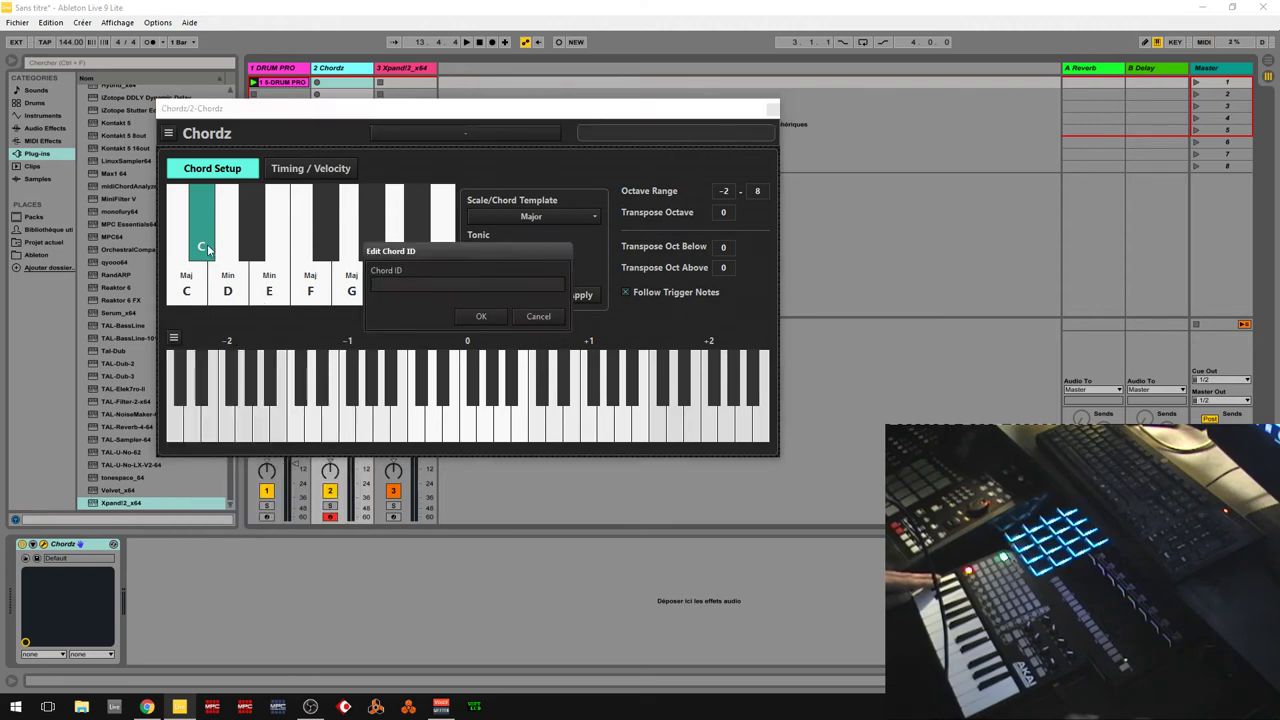
left_click(540, 315)
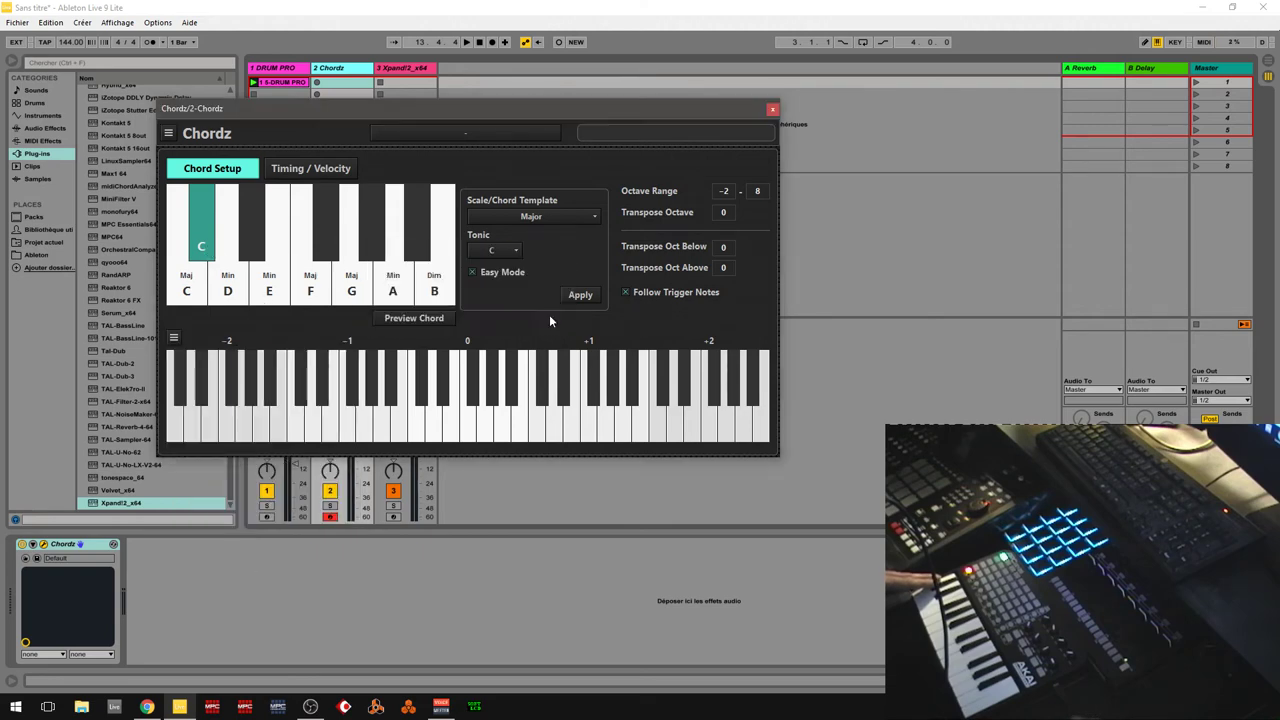
- Set the C# trigger key's root note to D and assign it the suggested D Sus 2 chord
right_click(197, 230)
left_click(233, 270)
left_click(173, 338)
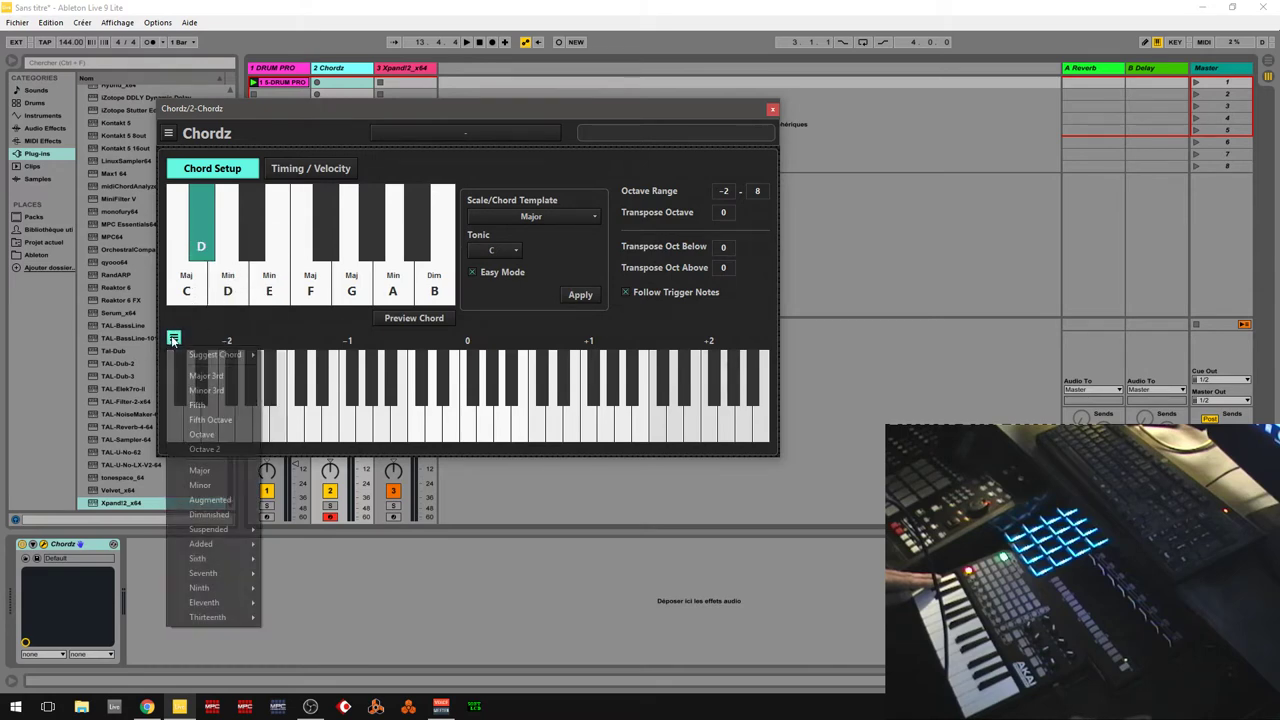
mouse_move(236, 360)
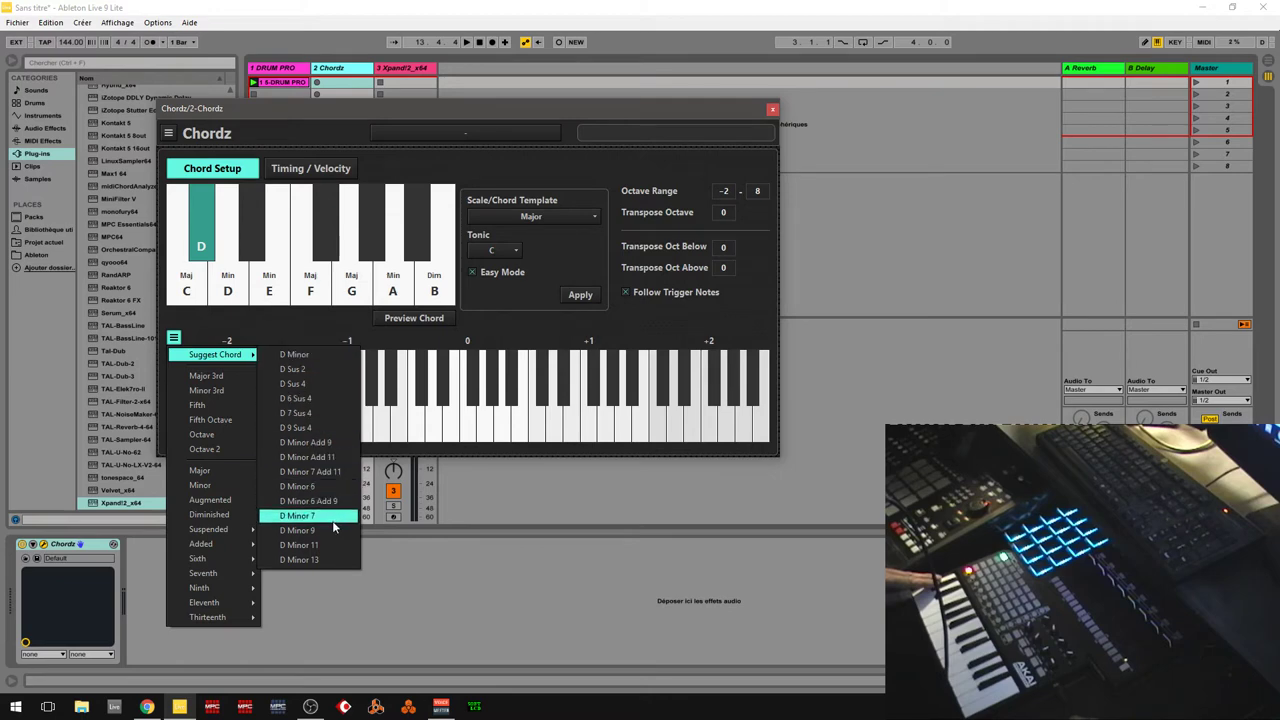
left_click(328, 371)
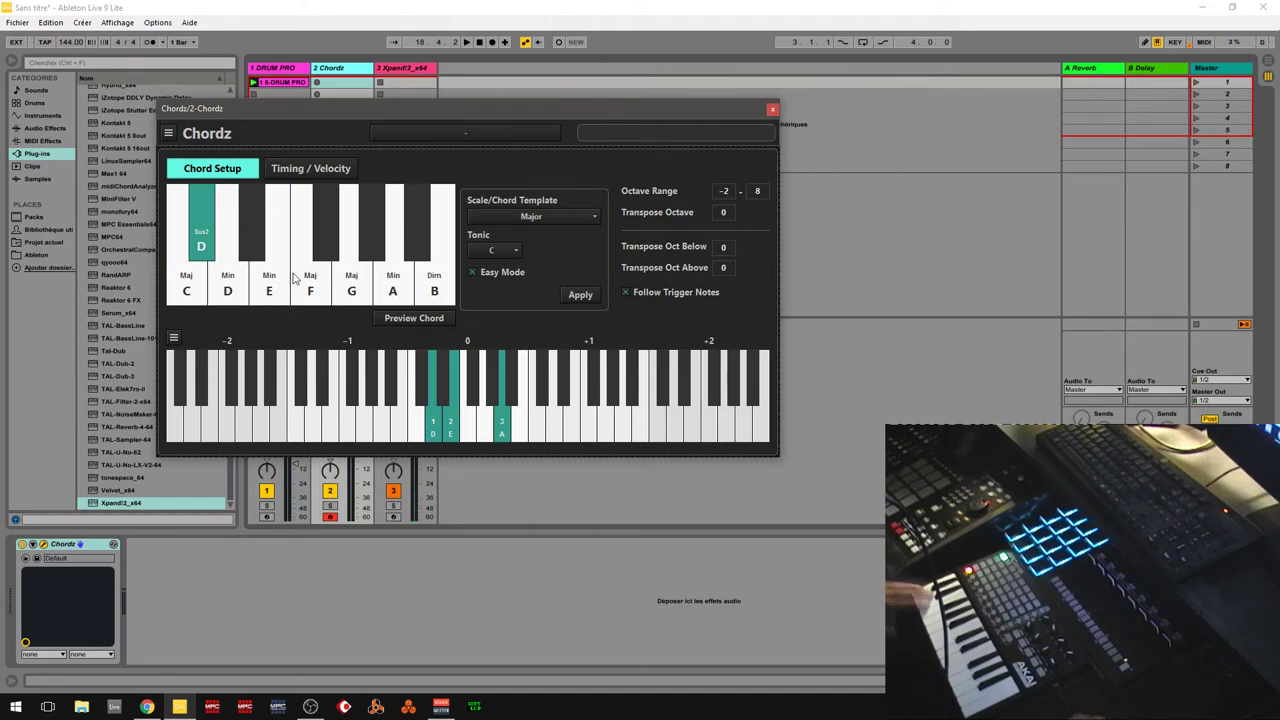
- Set the D# trigger key's root note to E and assign it the suggested E Sus 4 chord
left_click(250, 219)
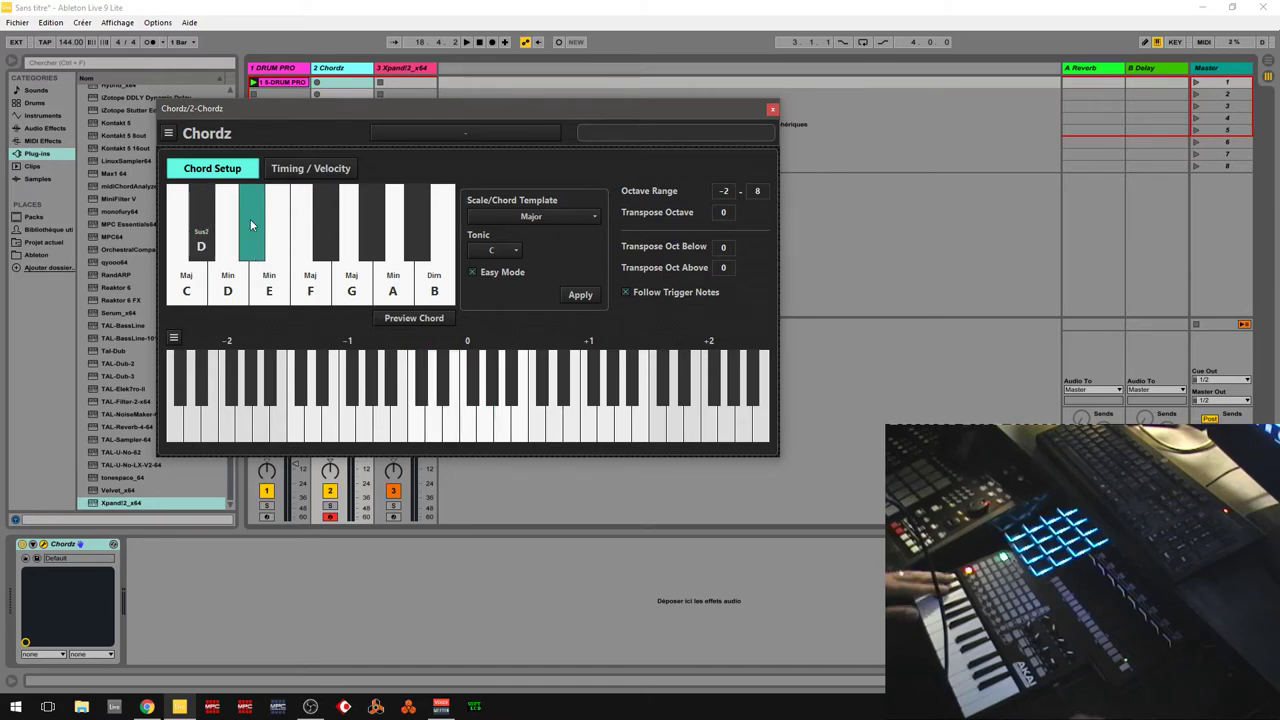
right_click(250, 219)
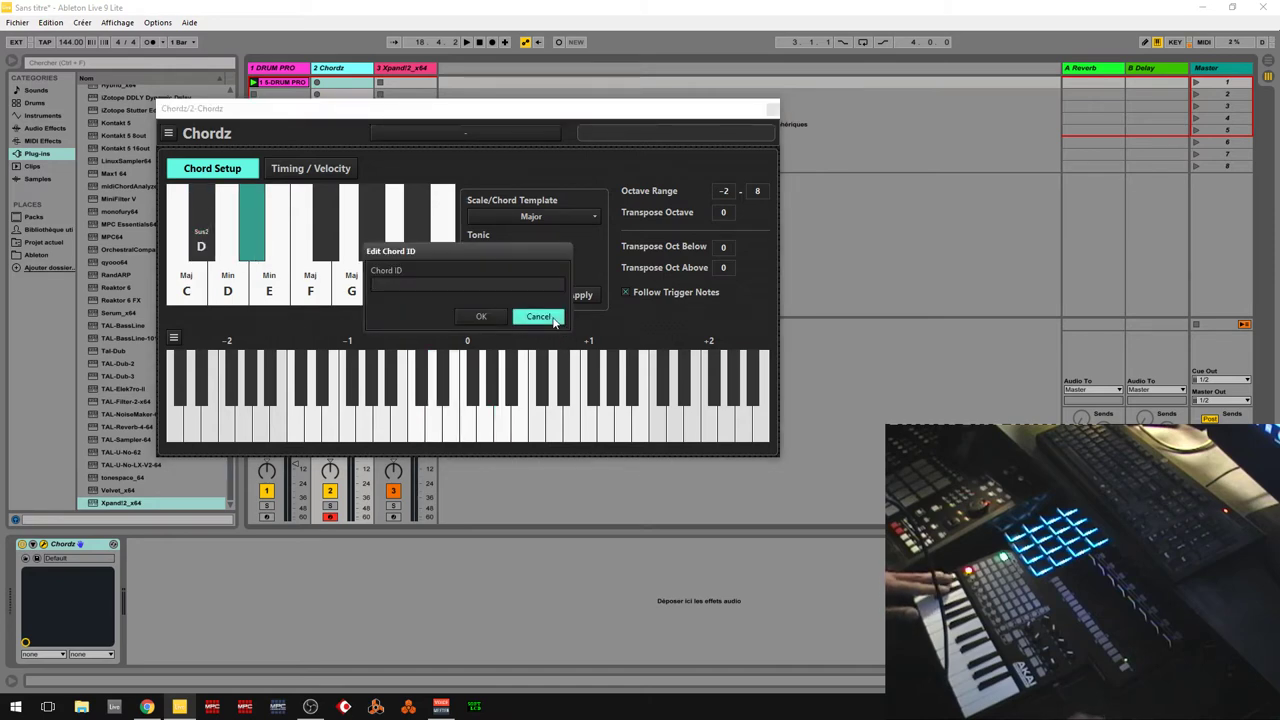
left_click(538, 316)
right_click(255, 226)
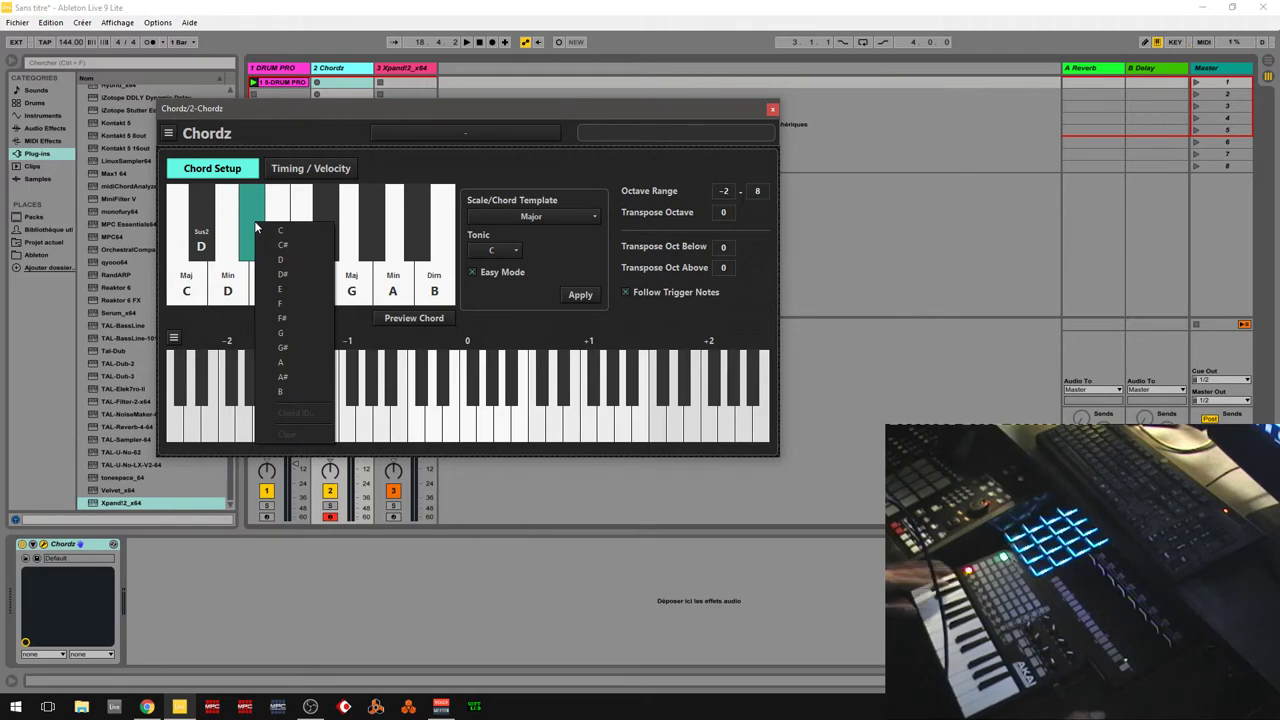
left_click(281, 289)
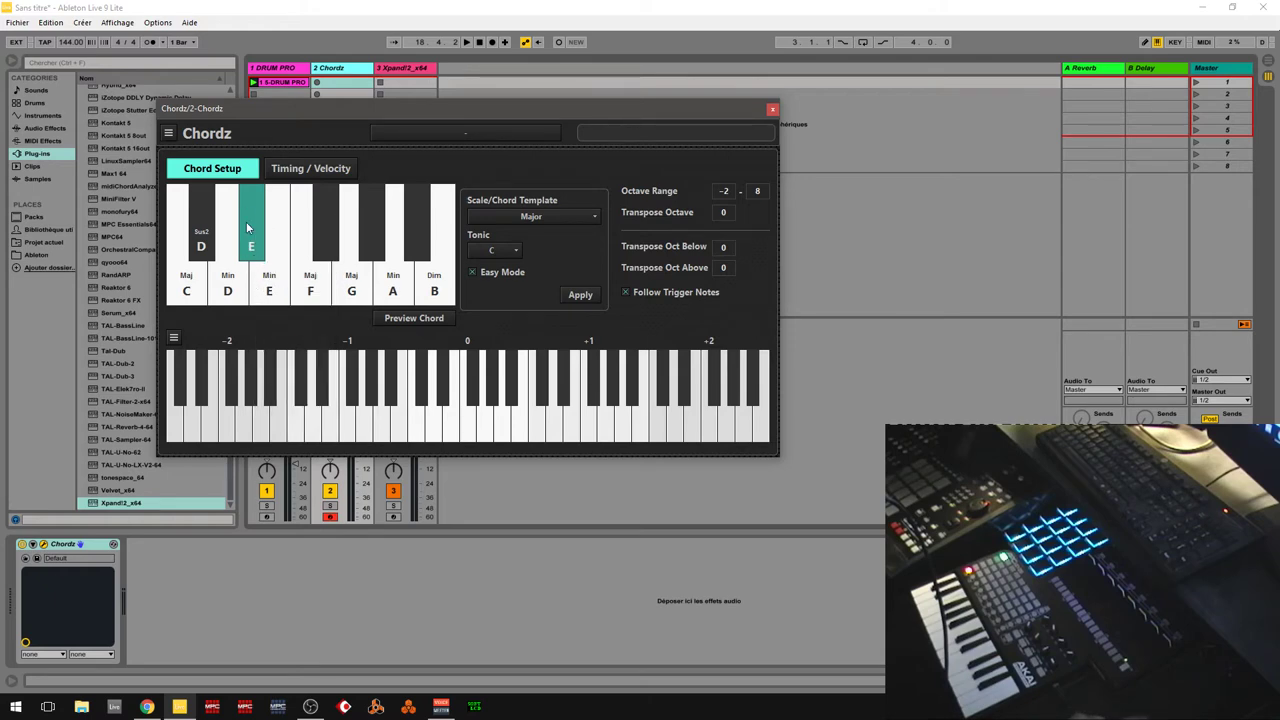
left_click(175, 339)
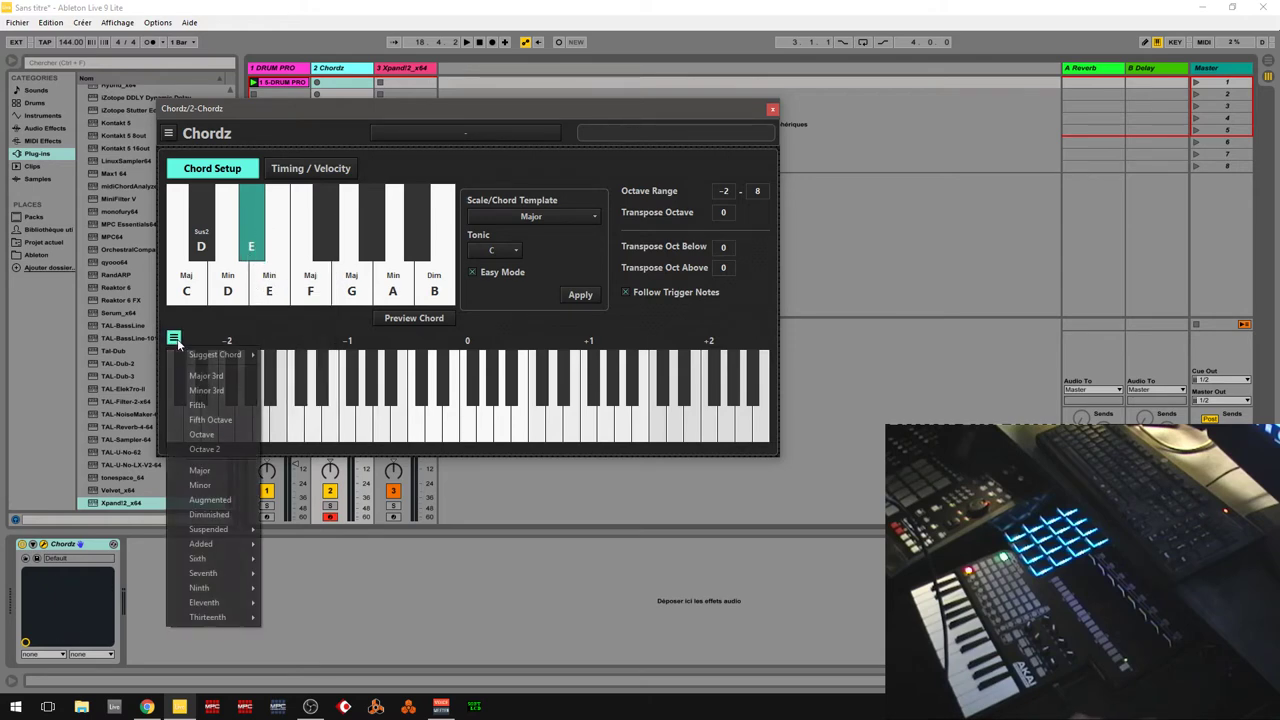
mouse_move(245, 356)
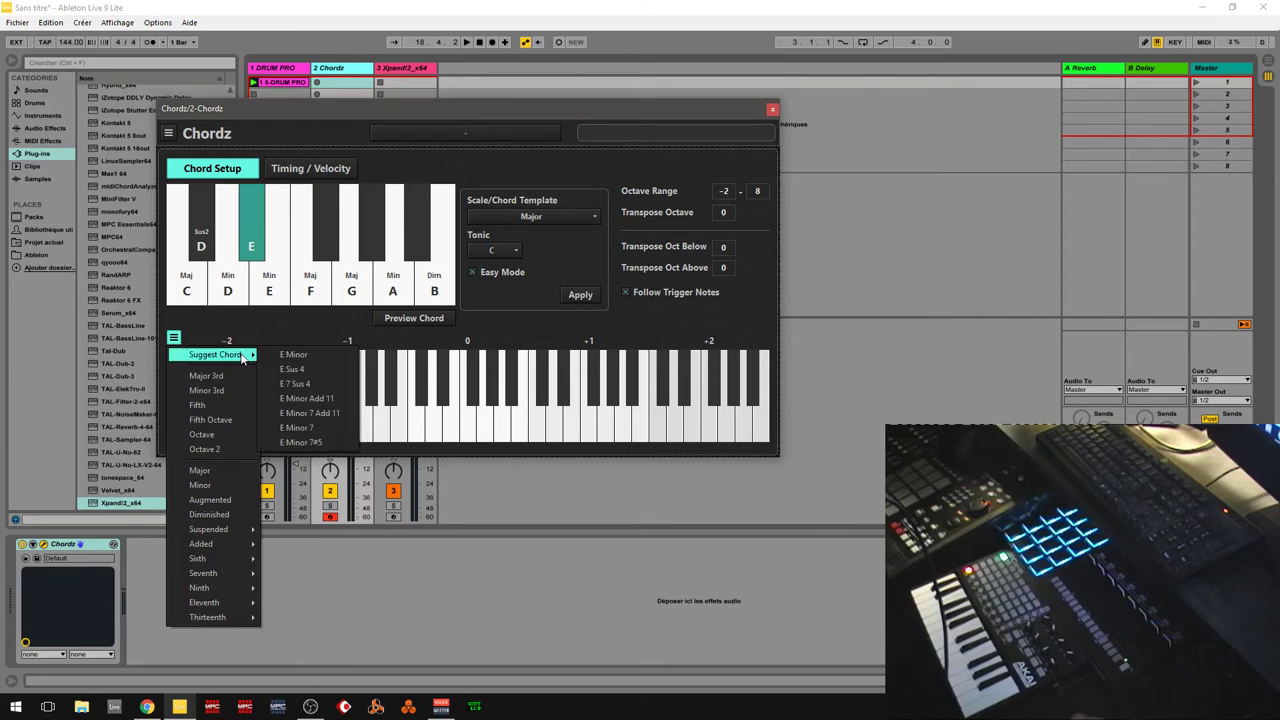
left_click(323, 377)
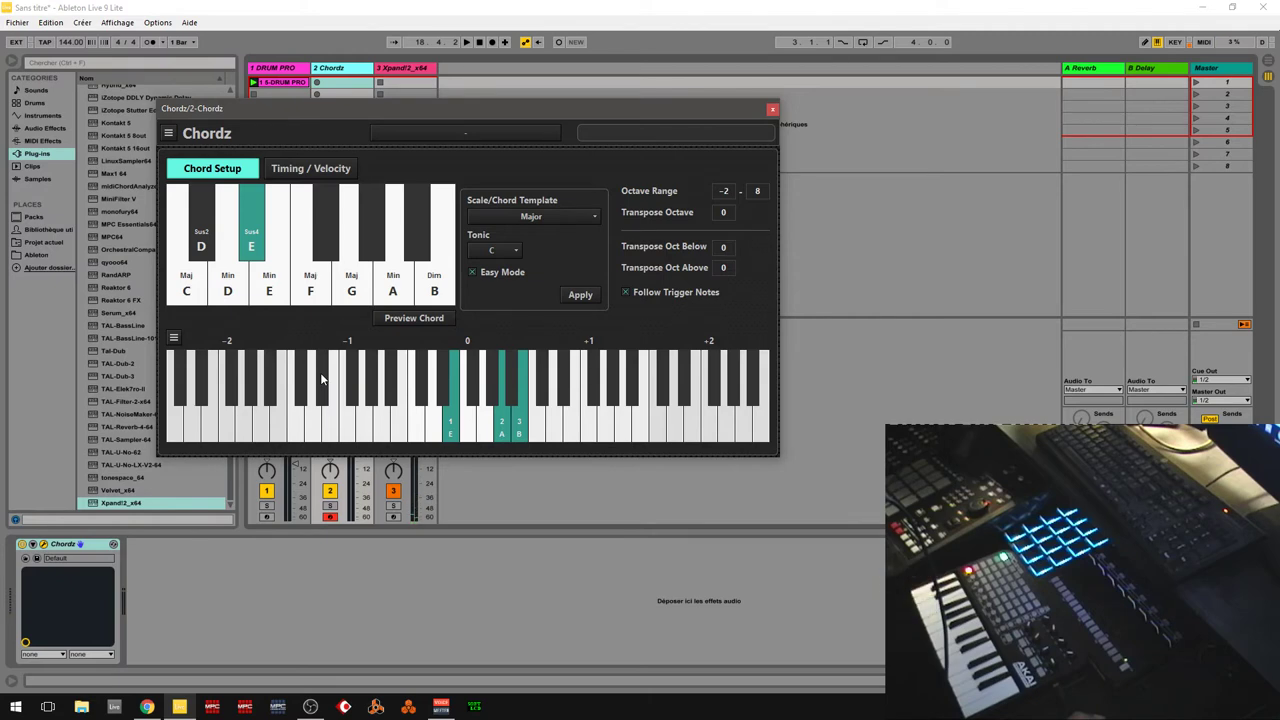
- Set the chord notes' start delays to 139 ms for Note 1, 80 ms for Note 2 and 32 ms for Note 3
left_click(314, 170)
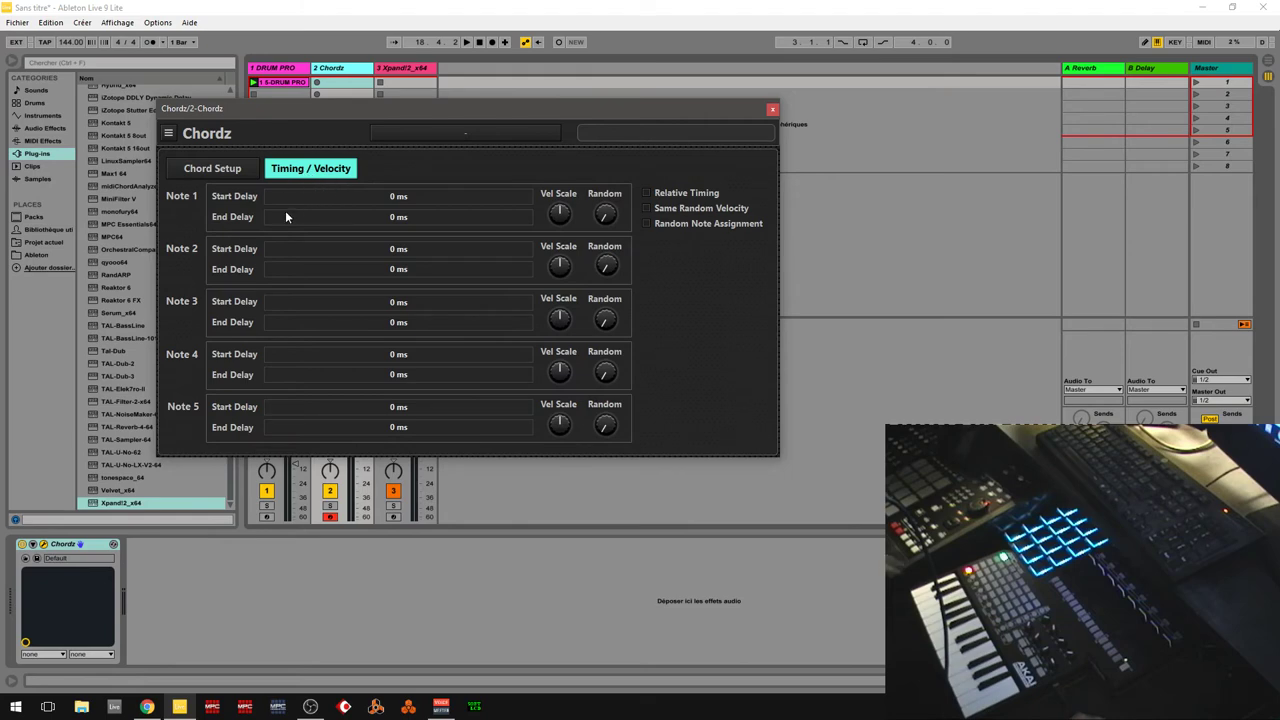
left_click_drag(275, 196, 278, 254)
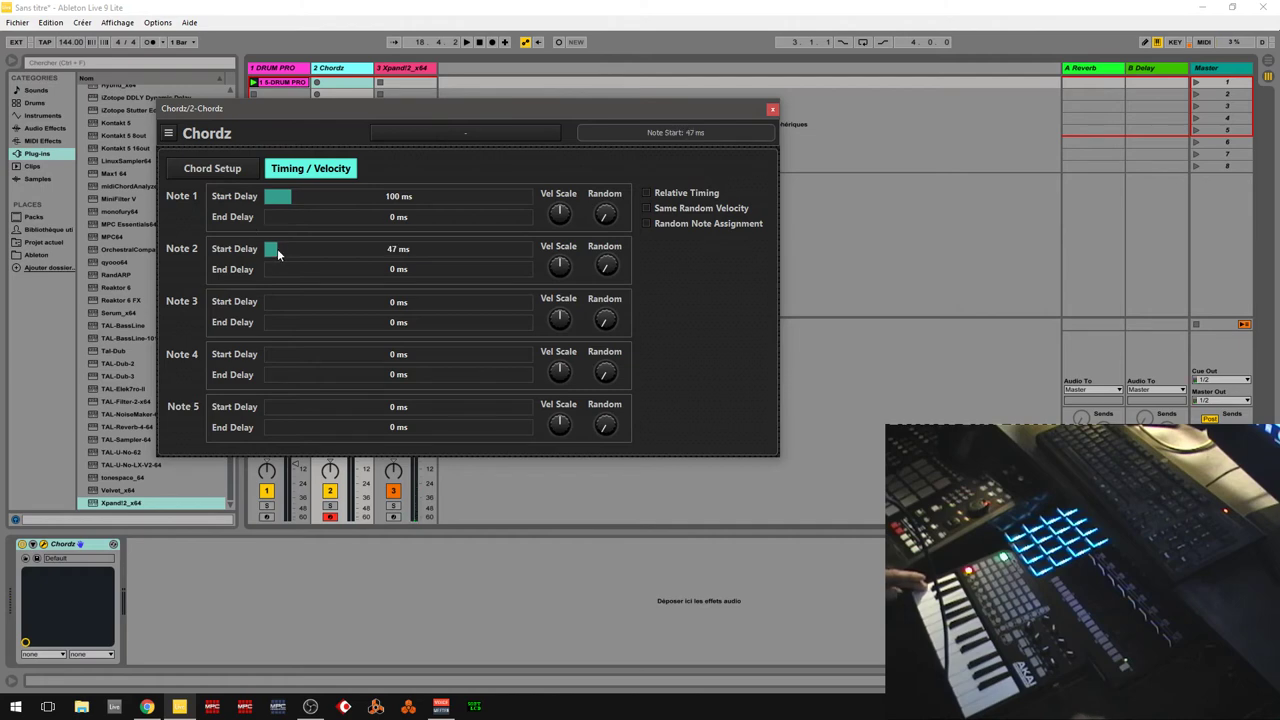
left_click_drag(279, 195, 295, 201)
left_click(270, 304)
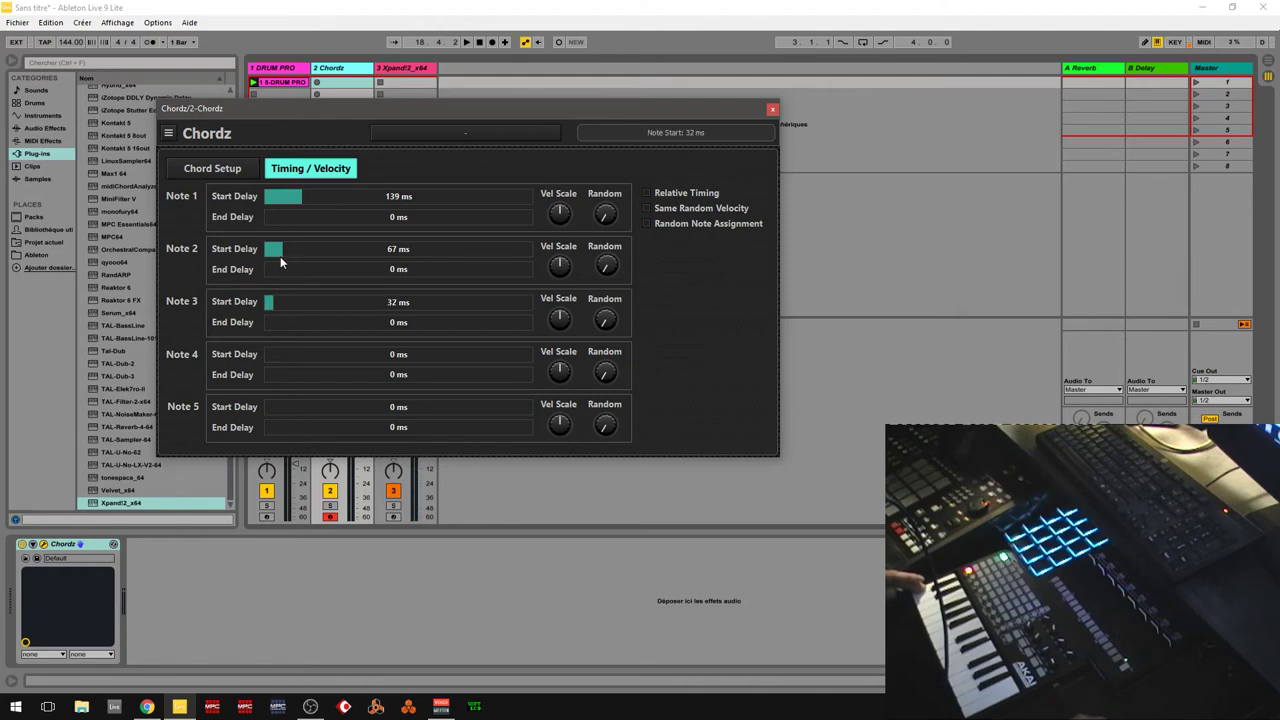
left_click_drag(285, 258, 287, 290)
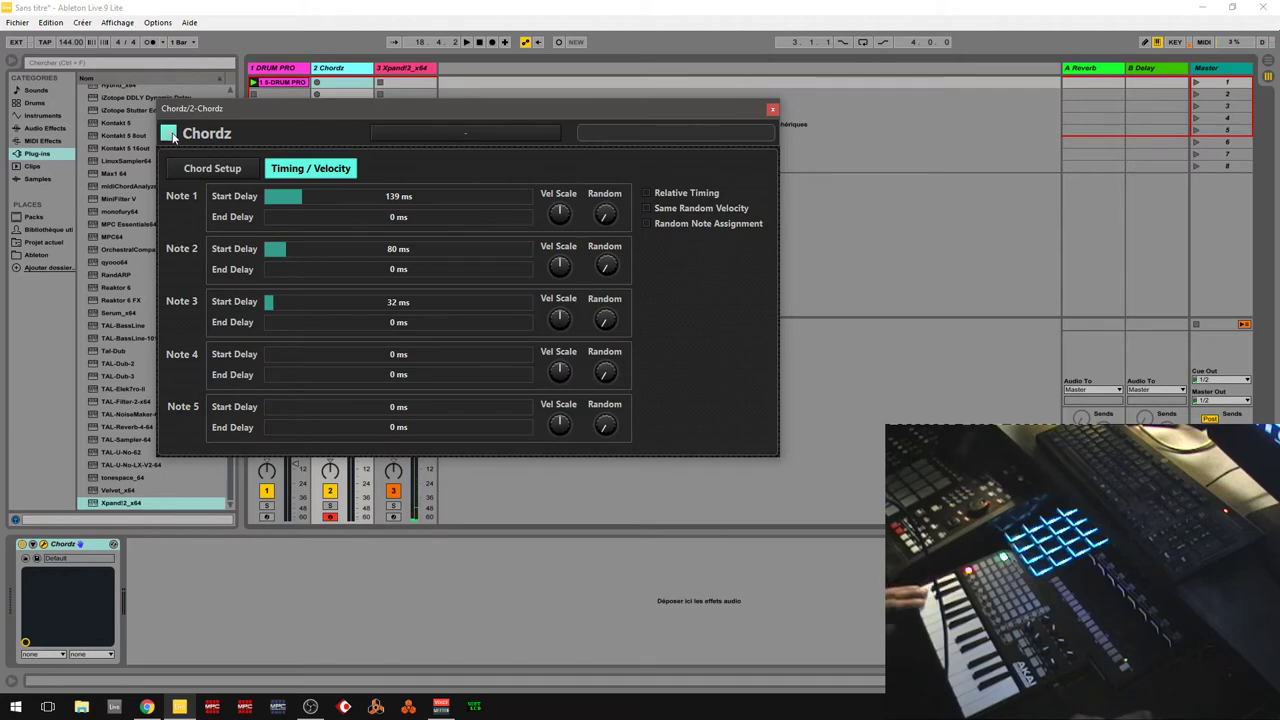
- Return to the chord setup and save the current configuration as a preset named furtif4
left_click(213, 169)
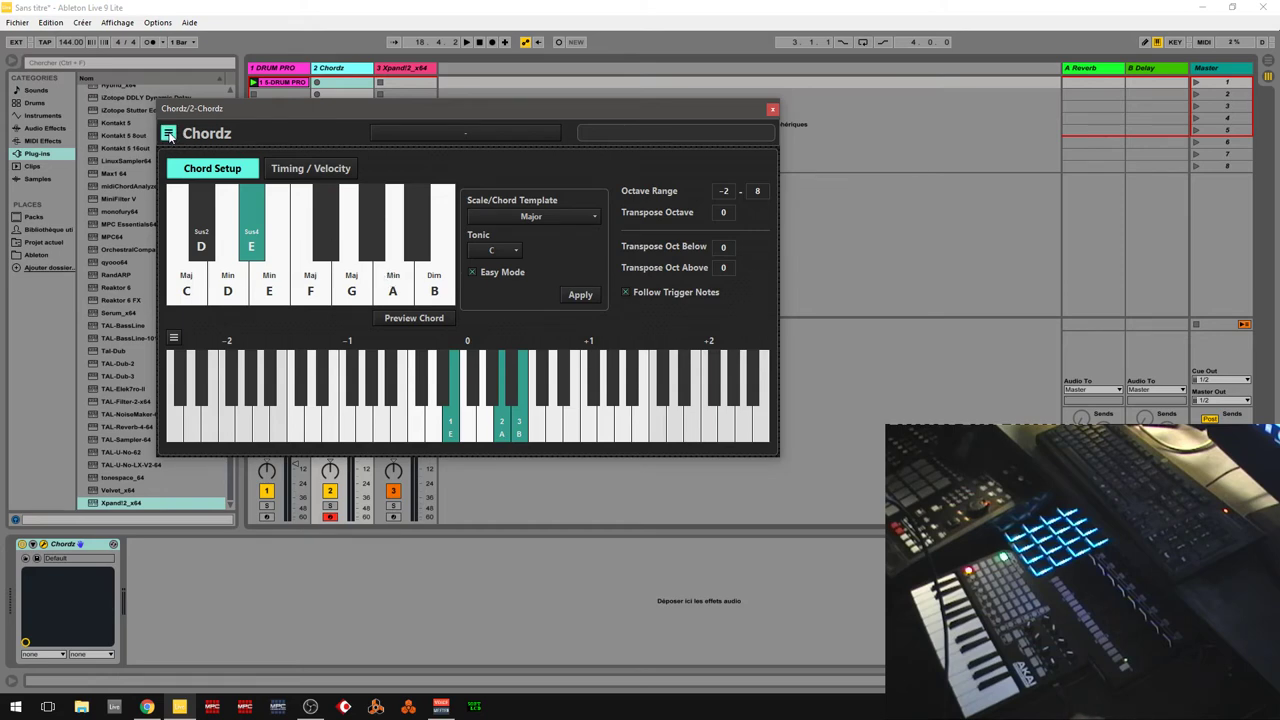
left_click(169, 134)
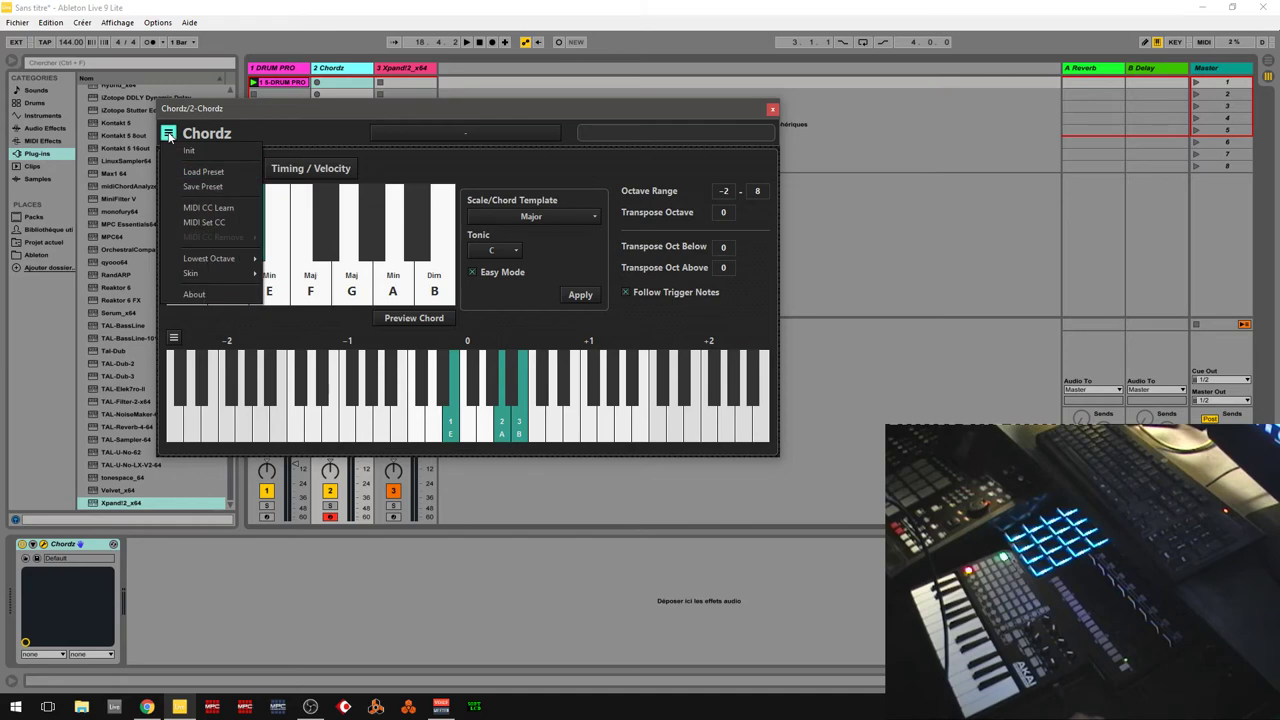
left_click(208, 189)
left_click(430, 288)
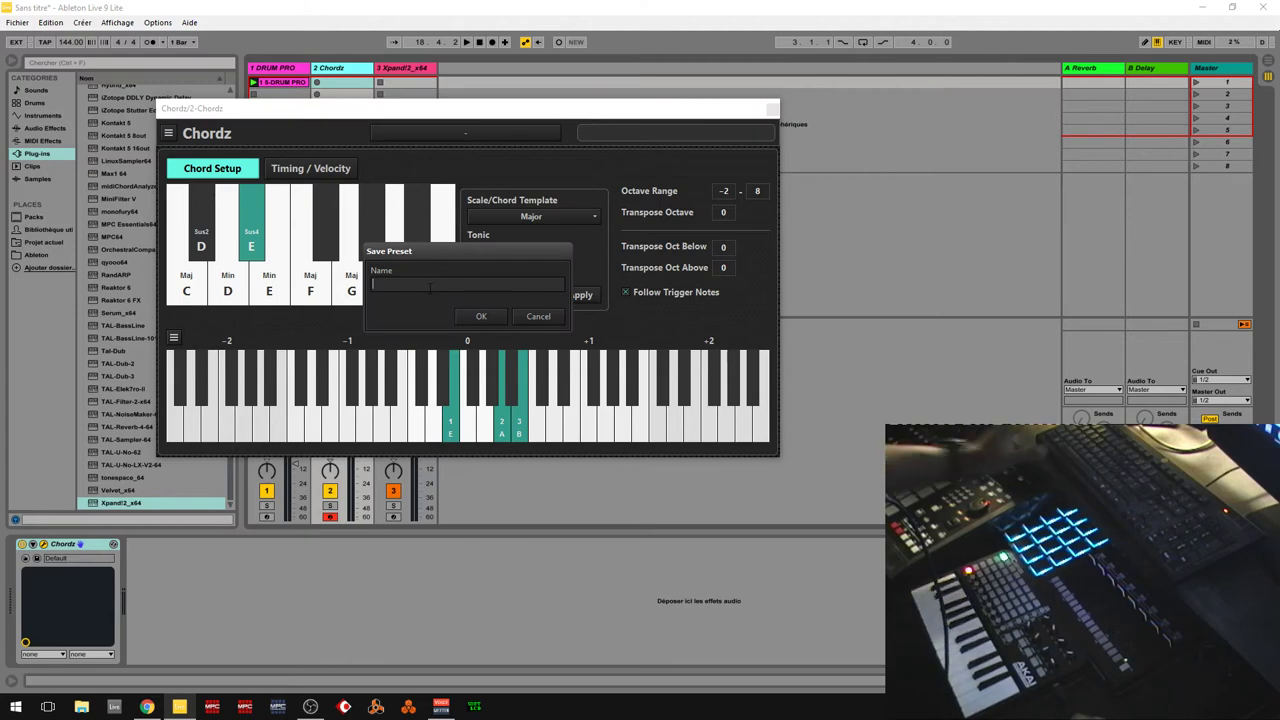
type("fu")
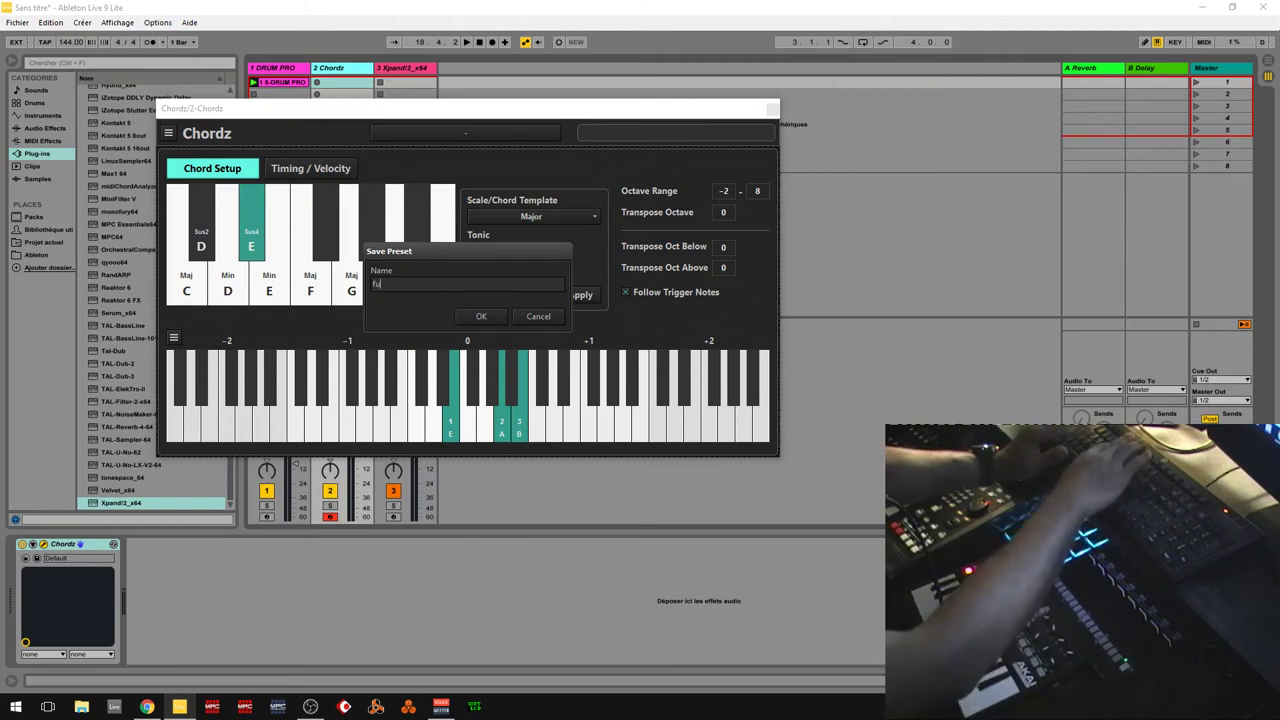
type("nkif4")
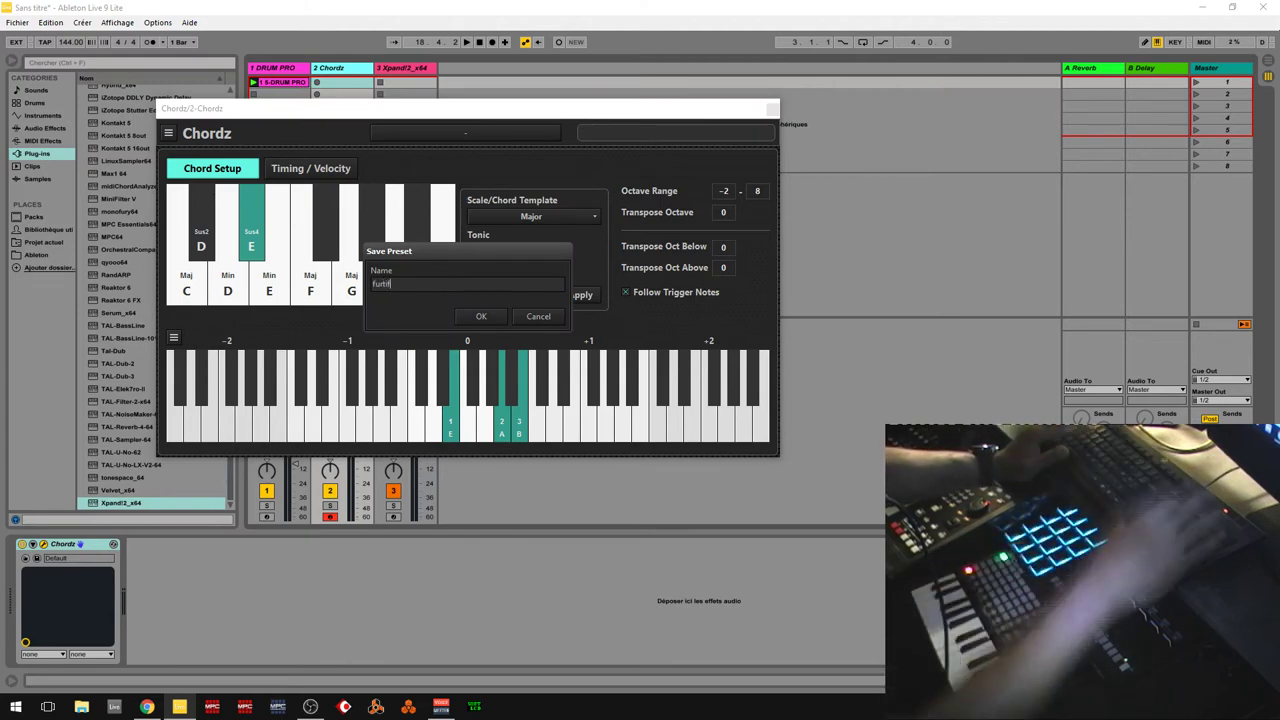
left_click(486, 318)
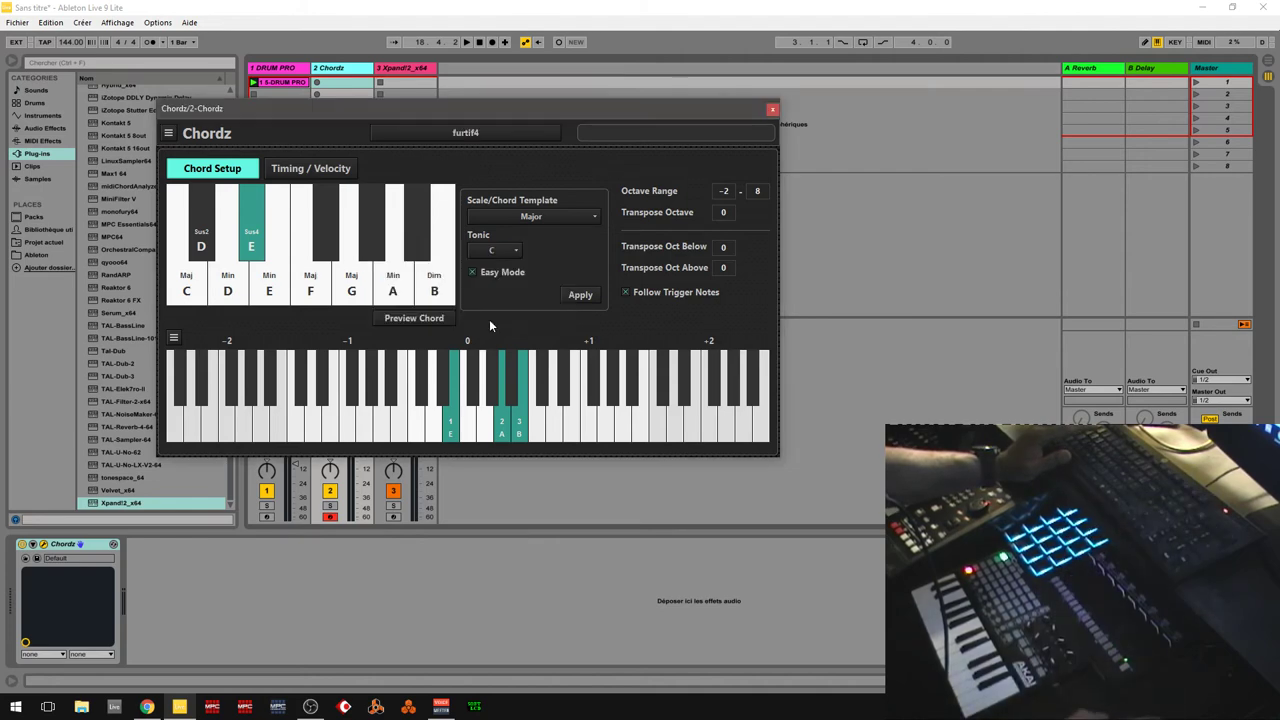
- Load the furtif1 preset and move the Chordz window clear of the track columns
left_click(469, 135)
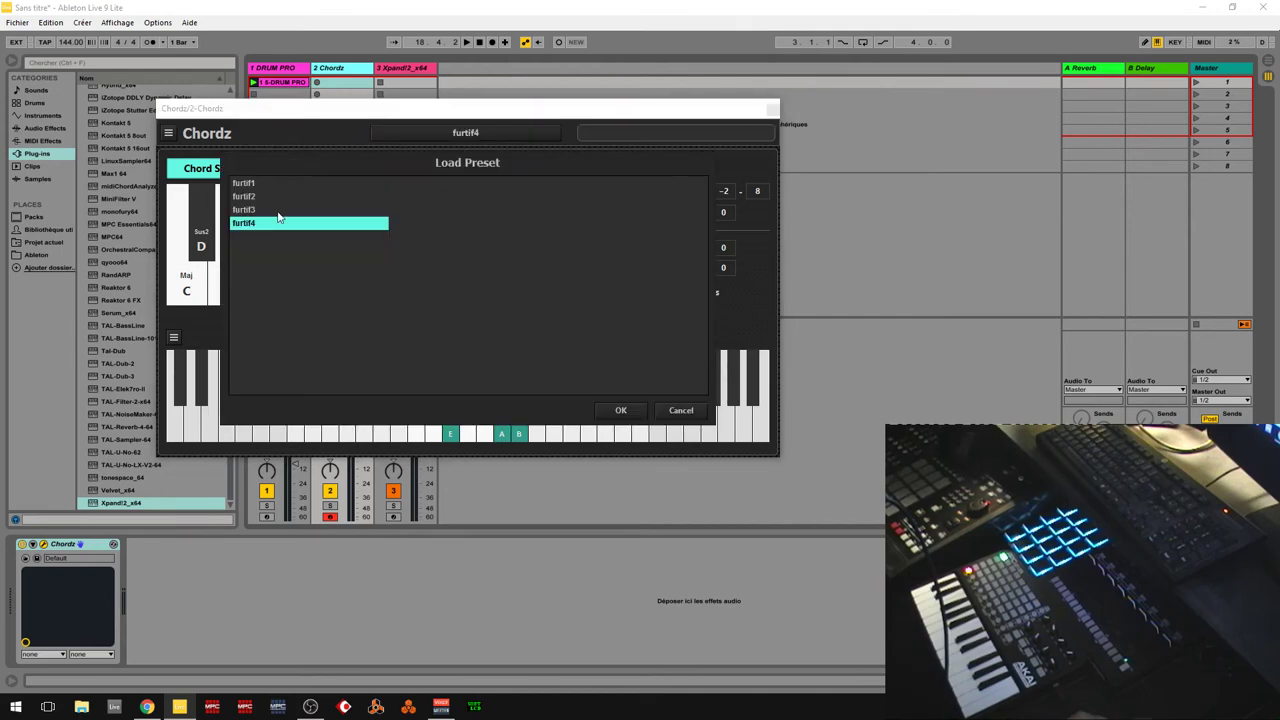
left_click(263, 184)
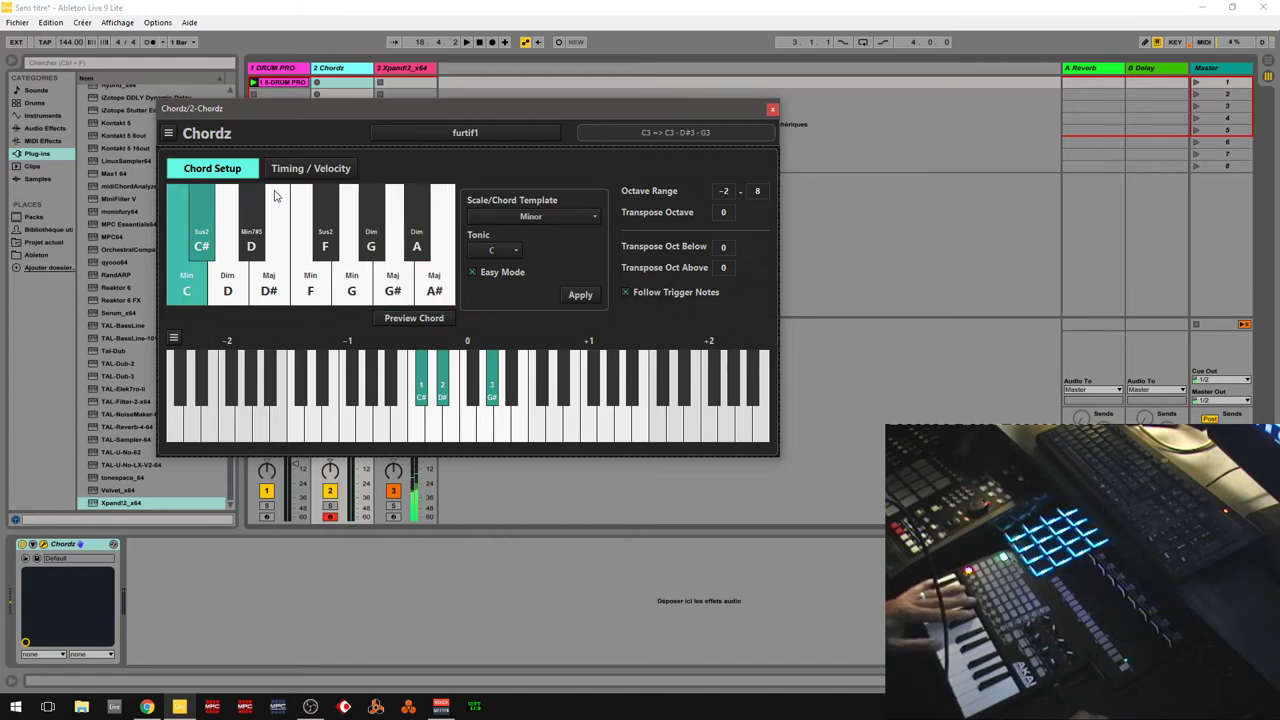
left_click_drag(278, 102, 680, 62)
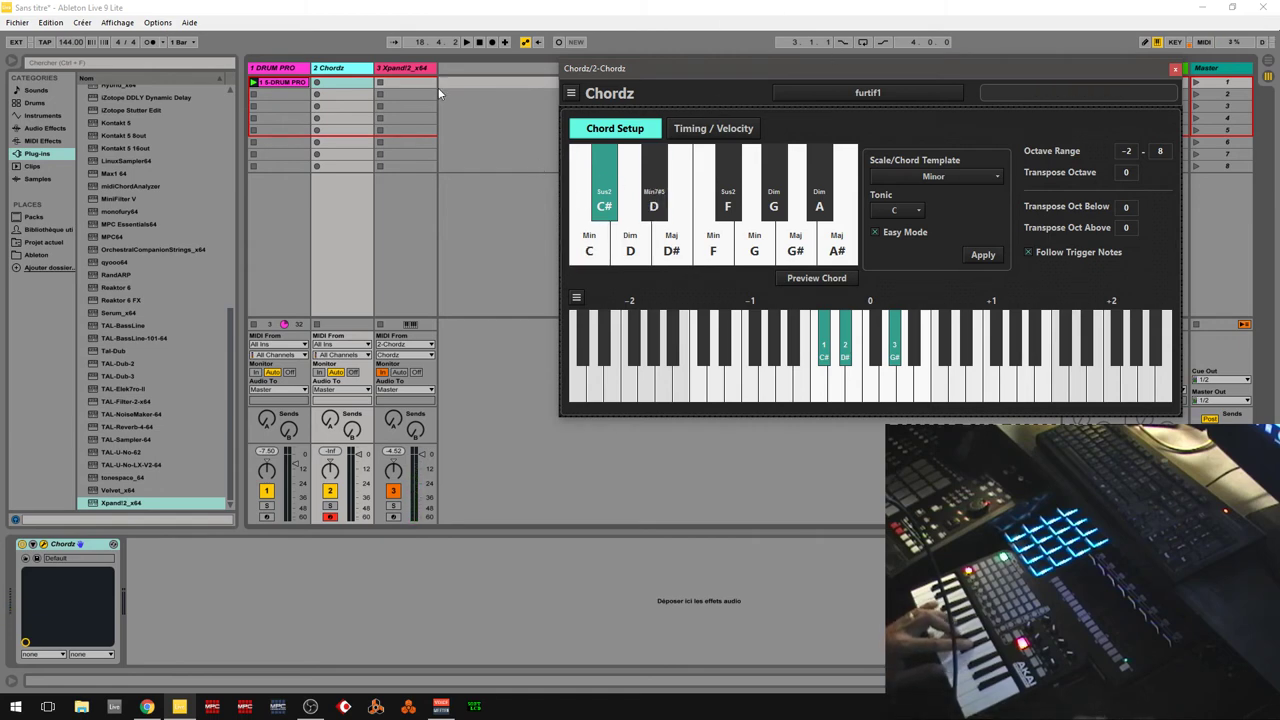
- Record a MIDI clip of trigger notes in the Chordz track's first slot and quantize all its notes
left_click(335, 70)
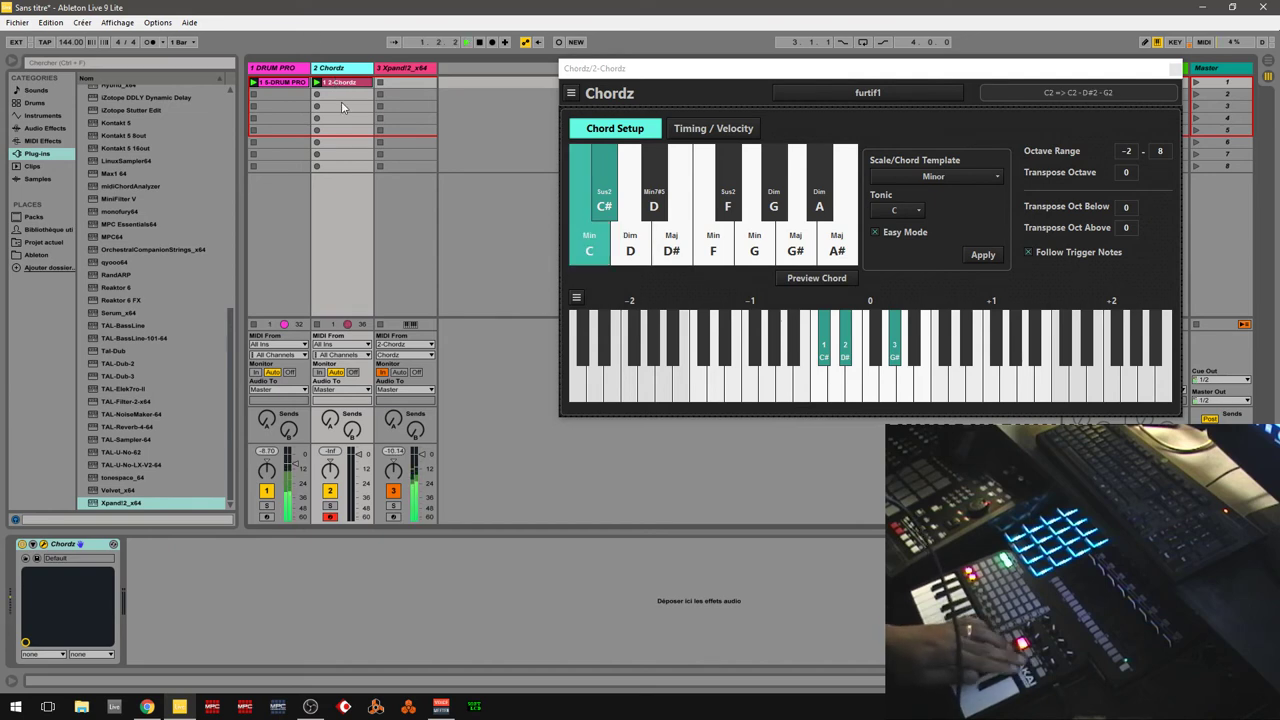
double_click(337, 82)
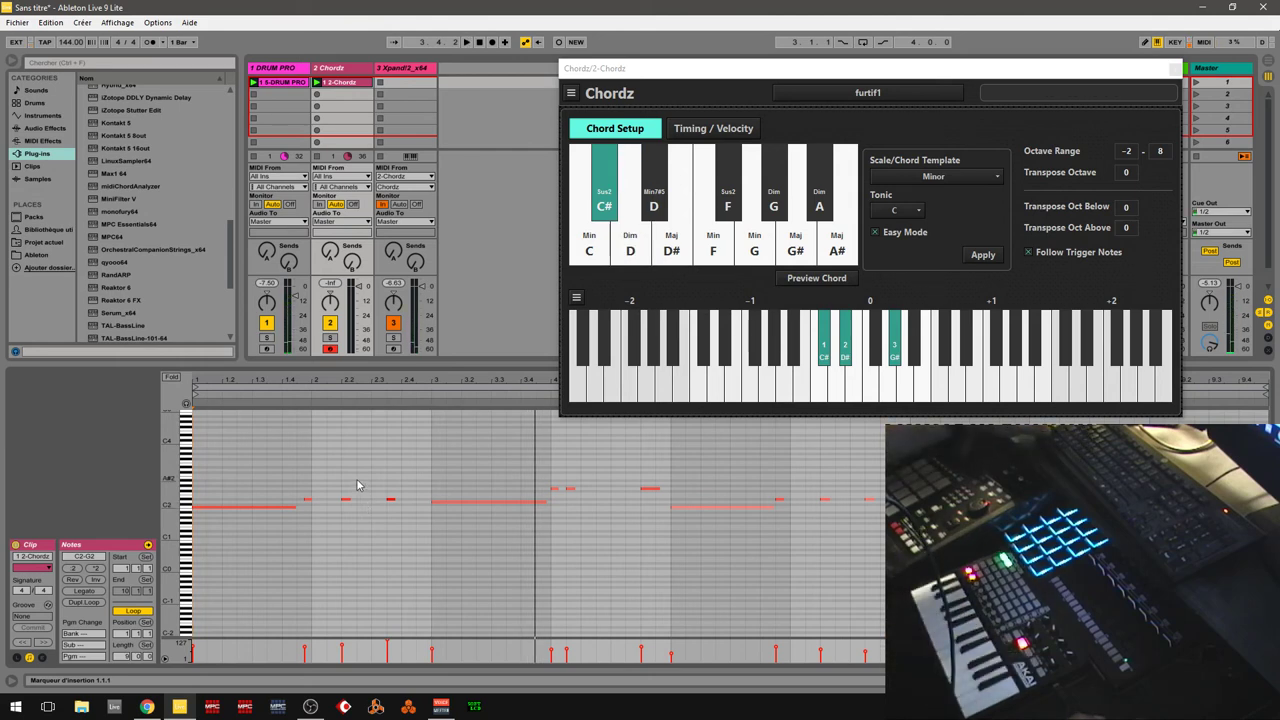
key("ctrl+a")
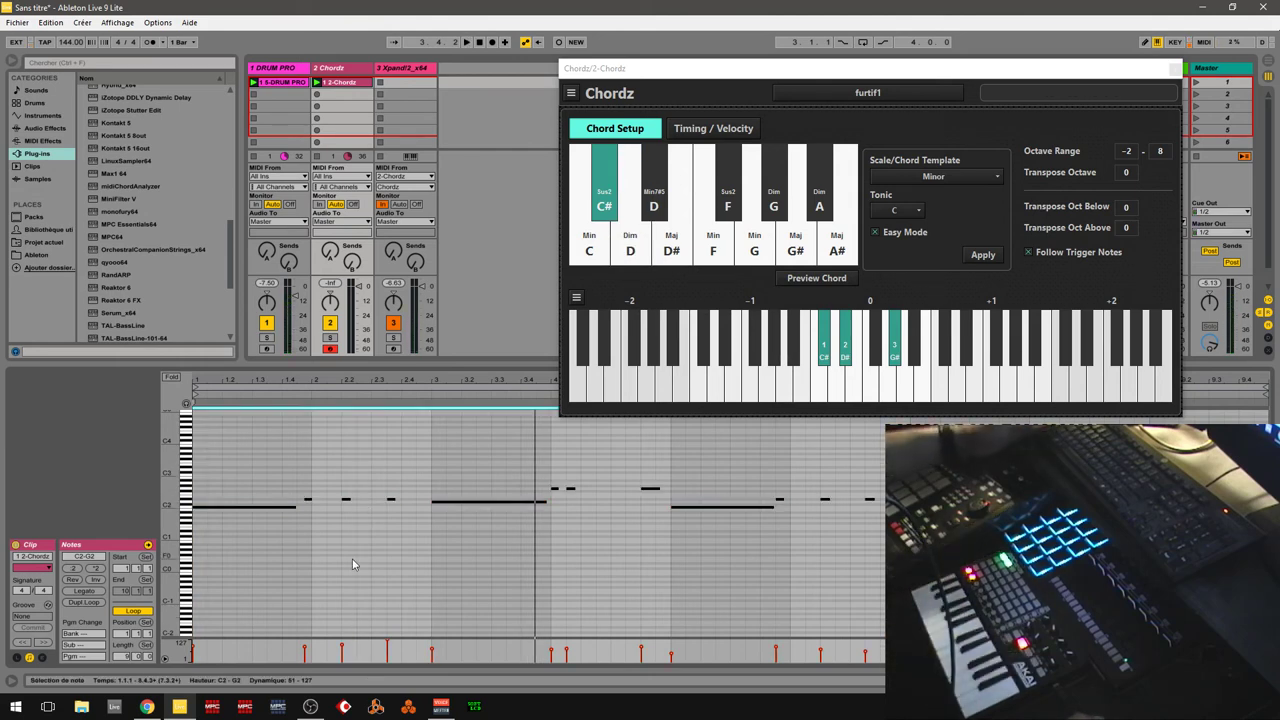
right_click(278, 513)
left_click(297, 531)
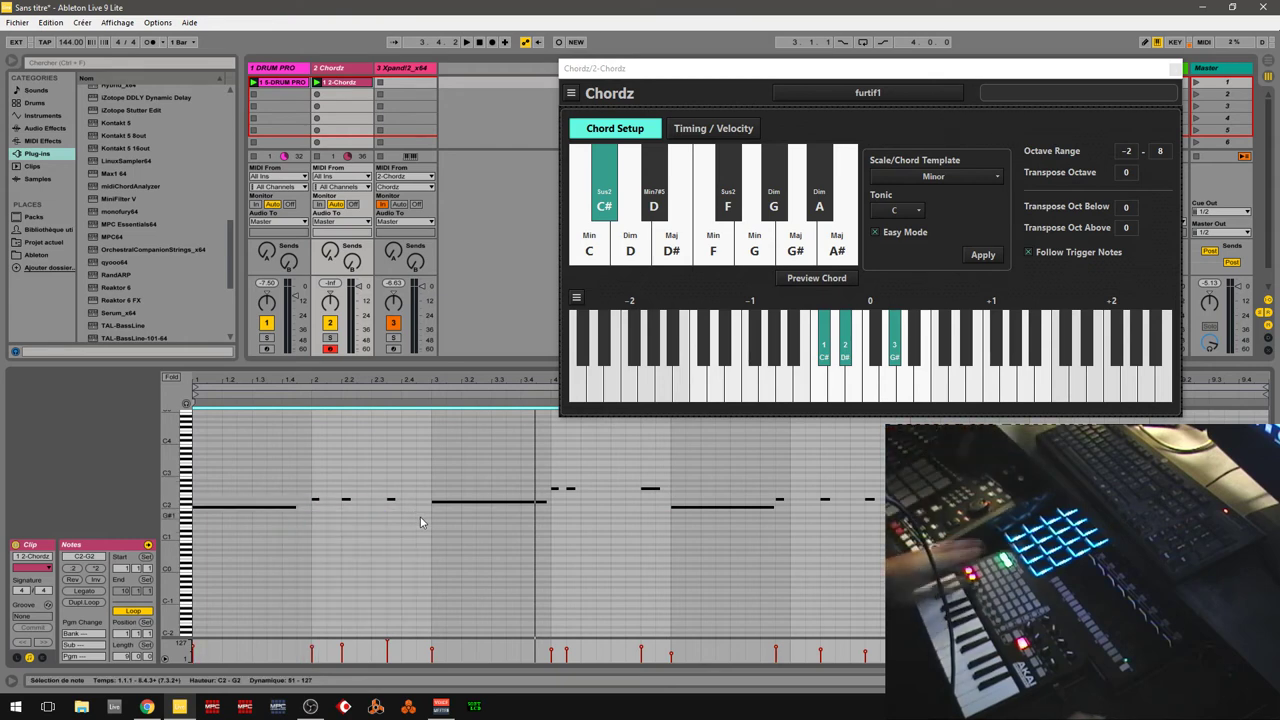
- Play back the quantized Chordz clip while watching the triggered chords, moving the plug-in window away from the tracks
key("space")
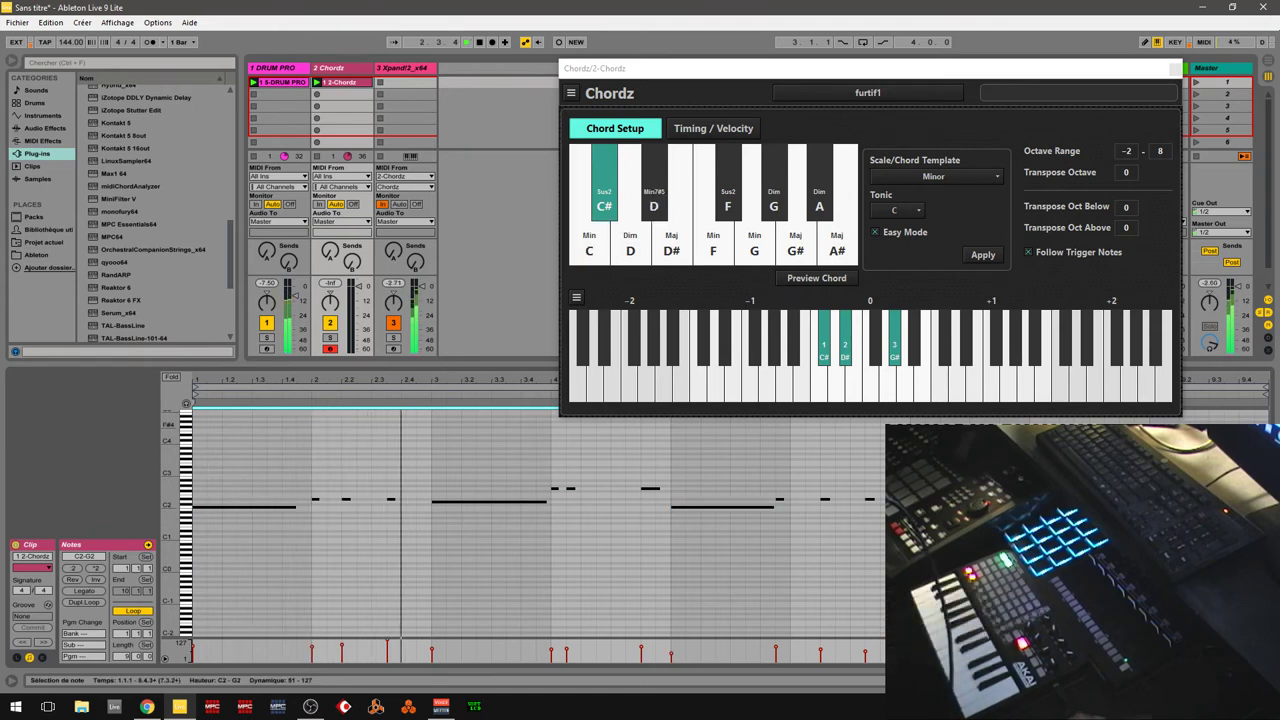
key("ctrl+a")
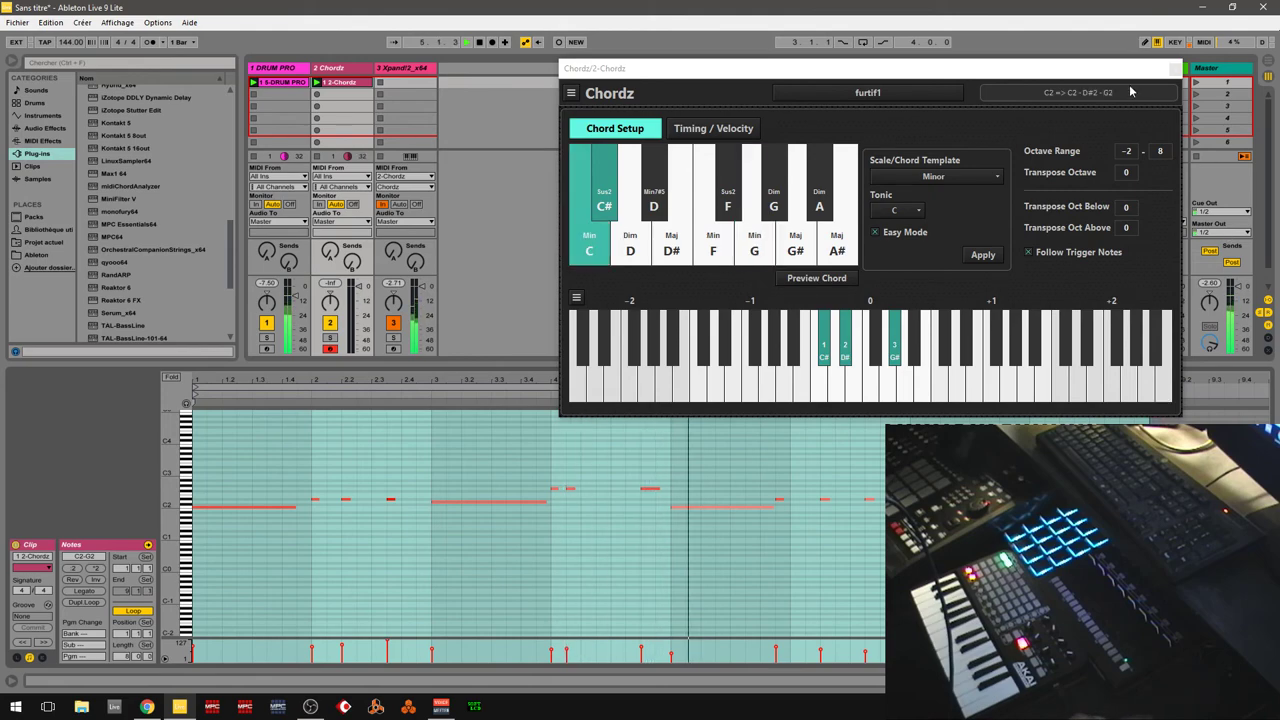
left_click(1095, 72)
left_click_drag(1095, 72, 960, 84)
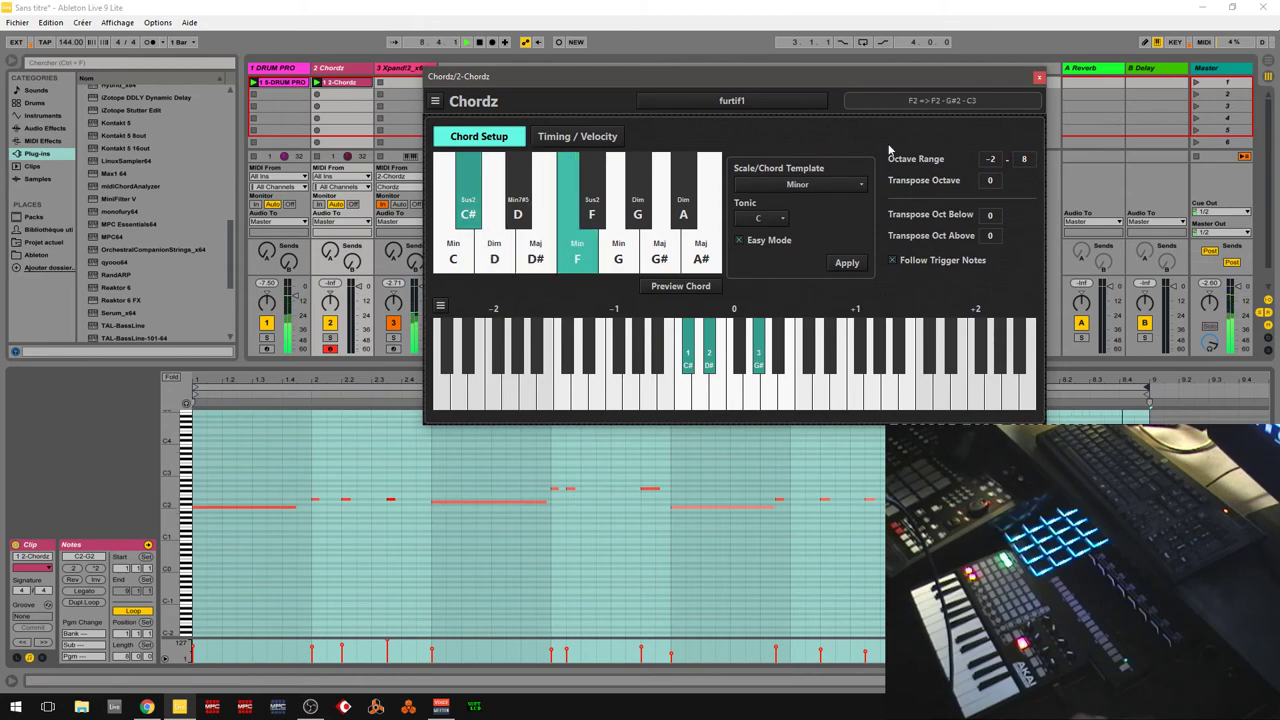
left_click_drag(870, 71, 912, 166)
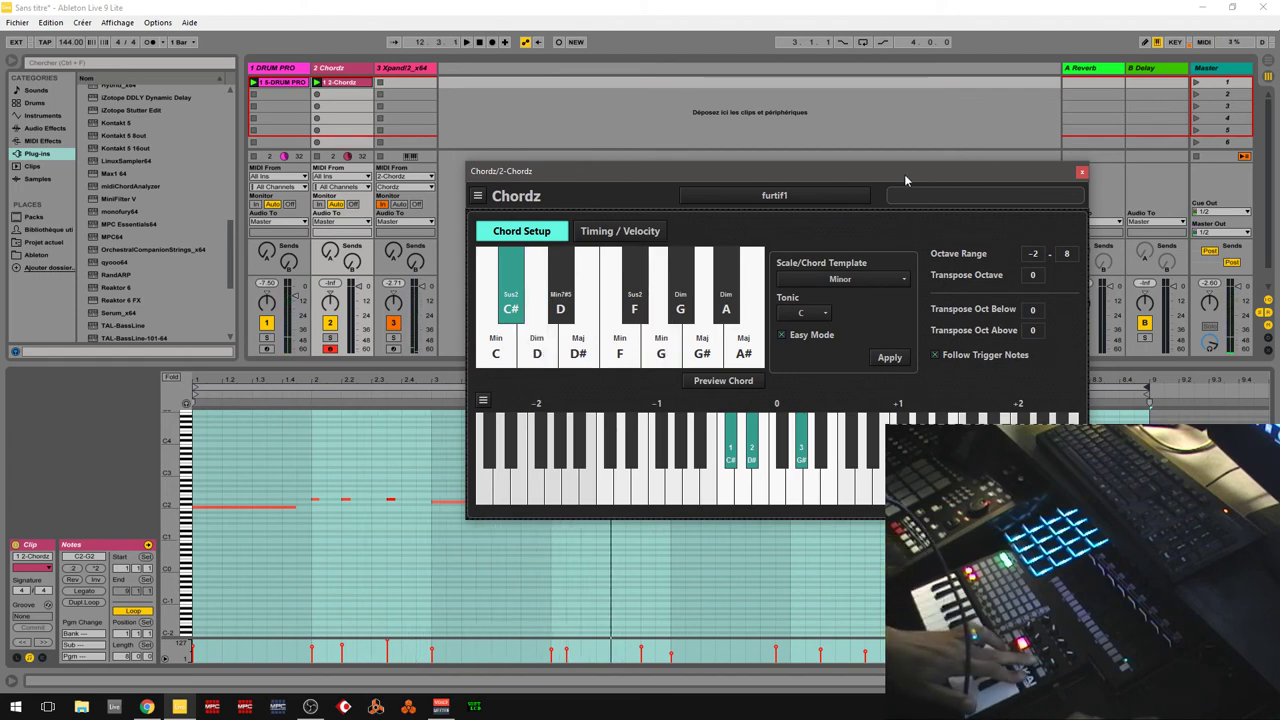
left_click_drag(904, 174, 1045, 38)
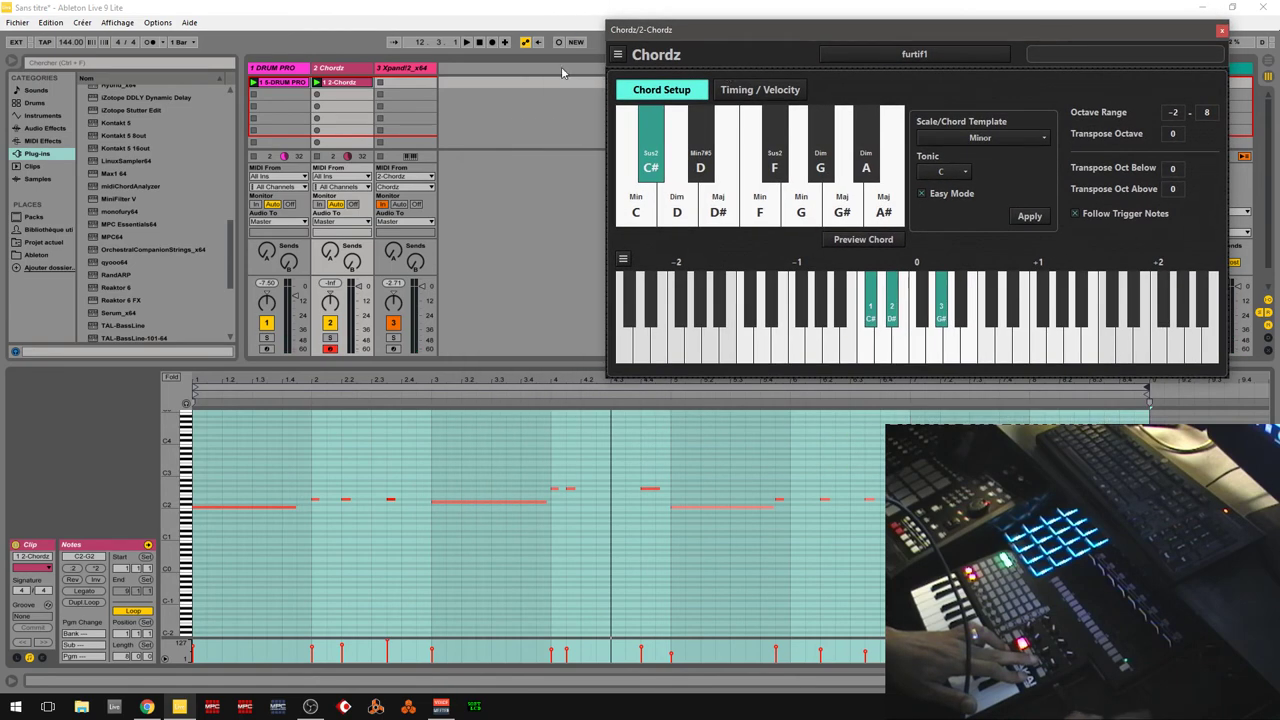
- Arm the Xpand!2 track and record the chords coming from Chordz into its first clip slot
left_click(397, 69)
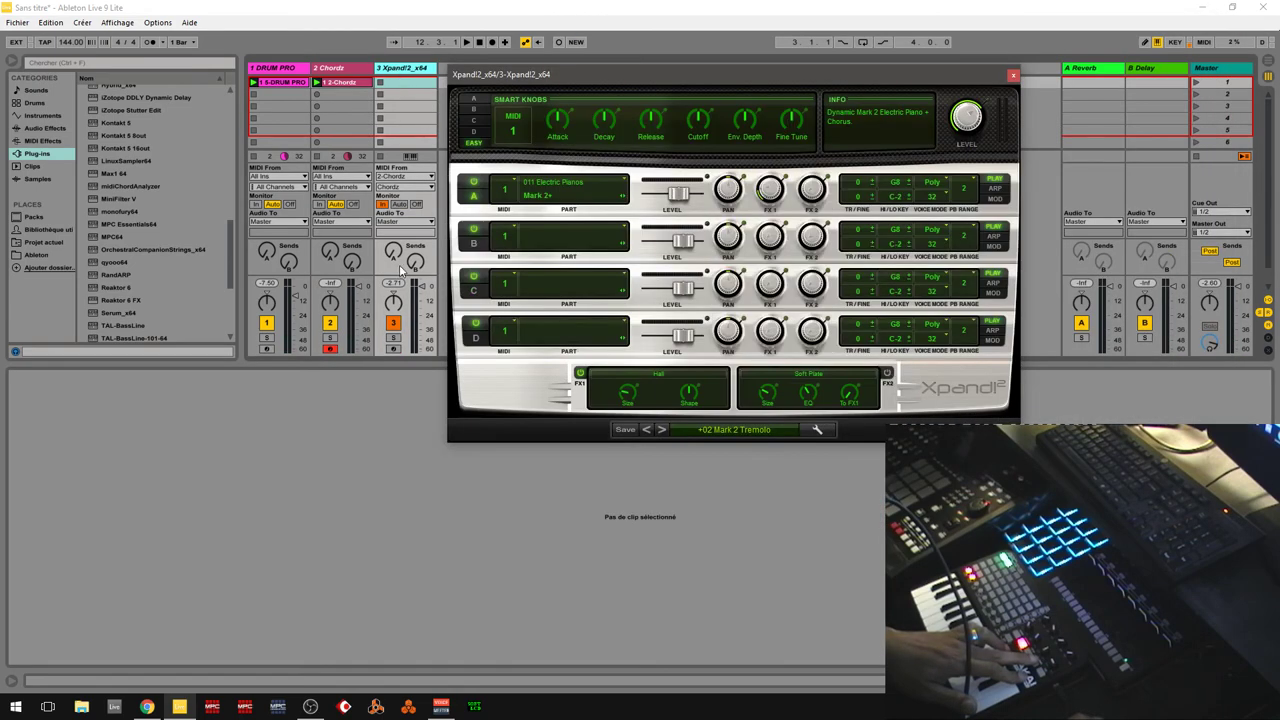
left_click(392, 351)
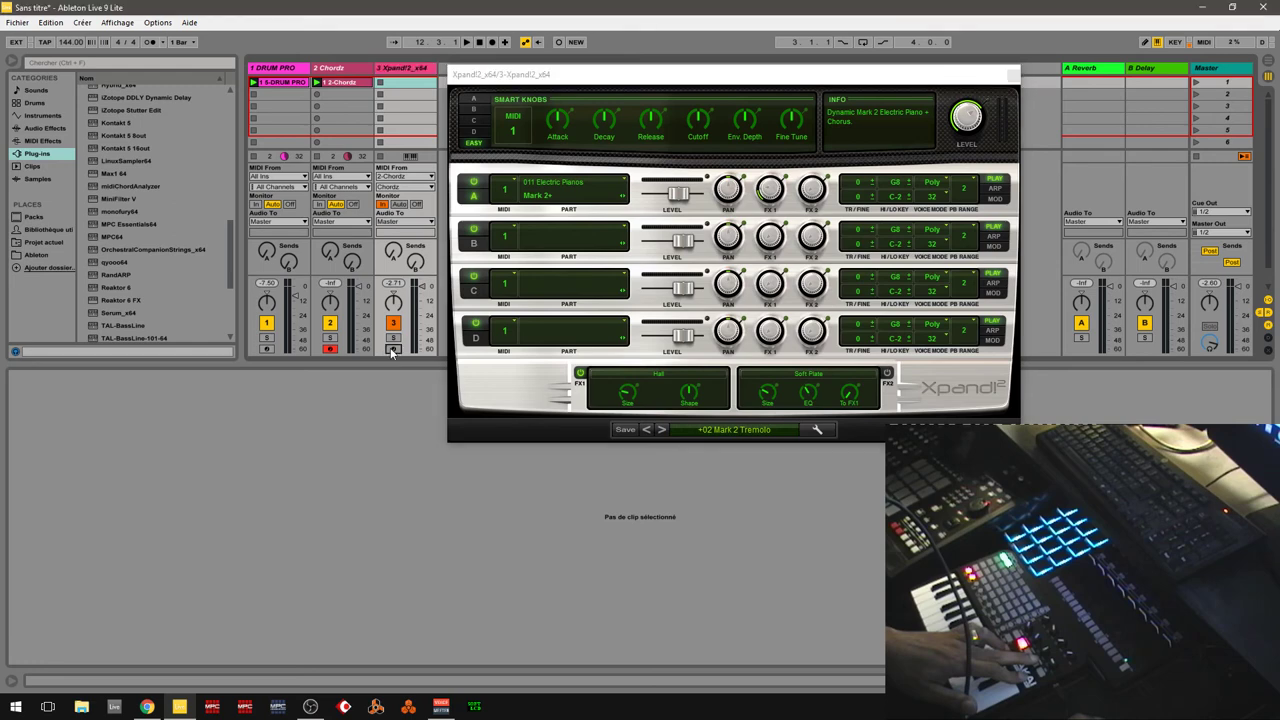
left_click_drag(786, 73, 860, 189)
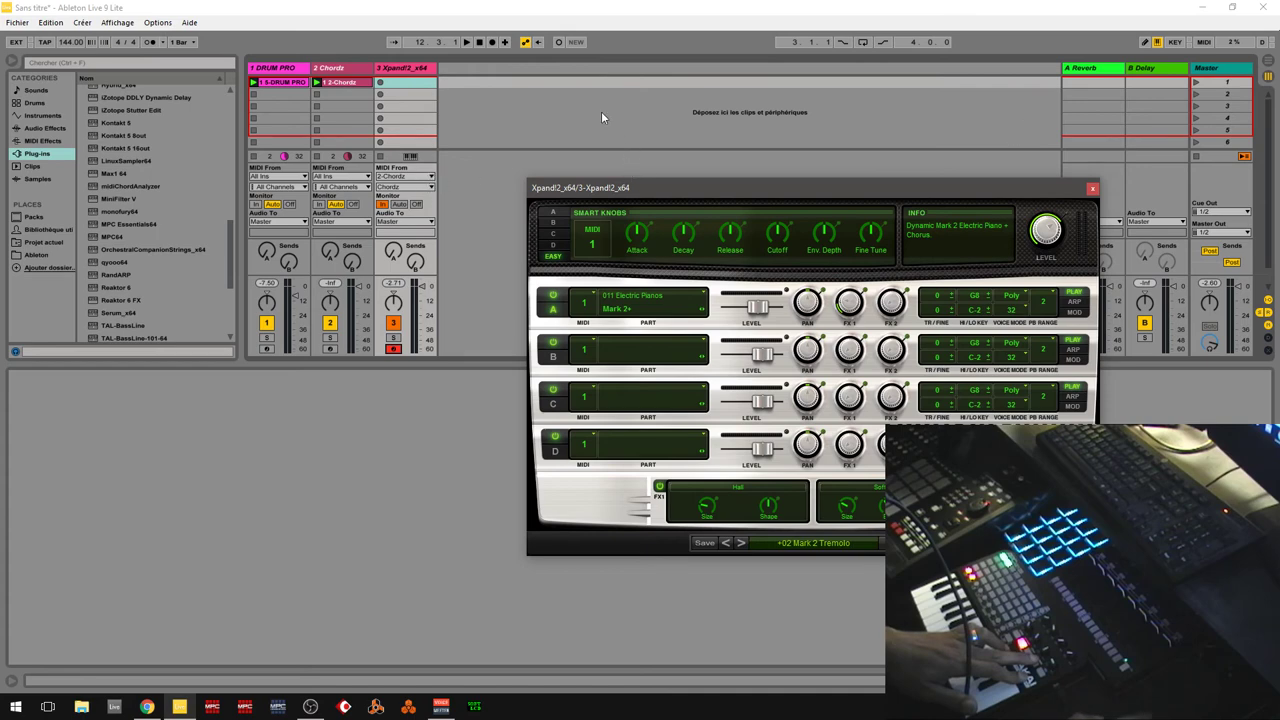
left_click(422, 83)
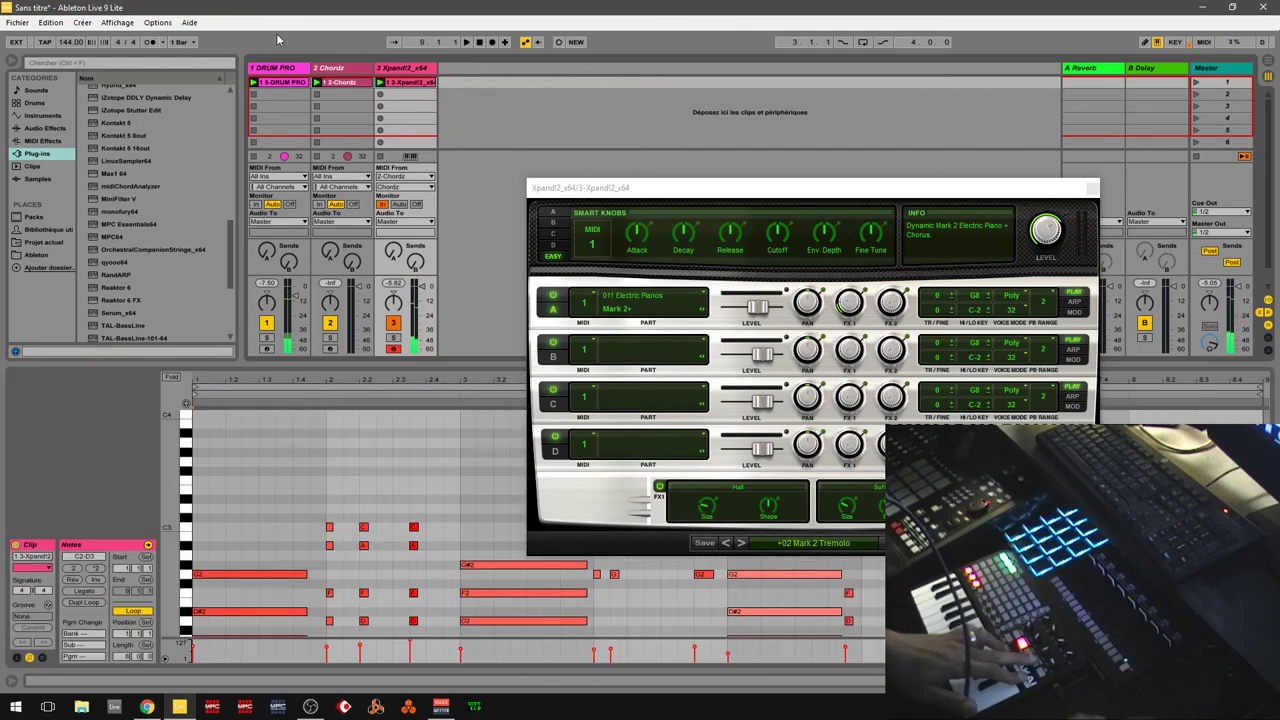
- Cut the trigger-note clip from the Chordz track's first slot
right_click(335, 87)
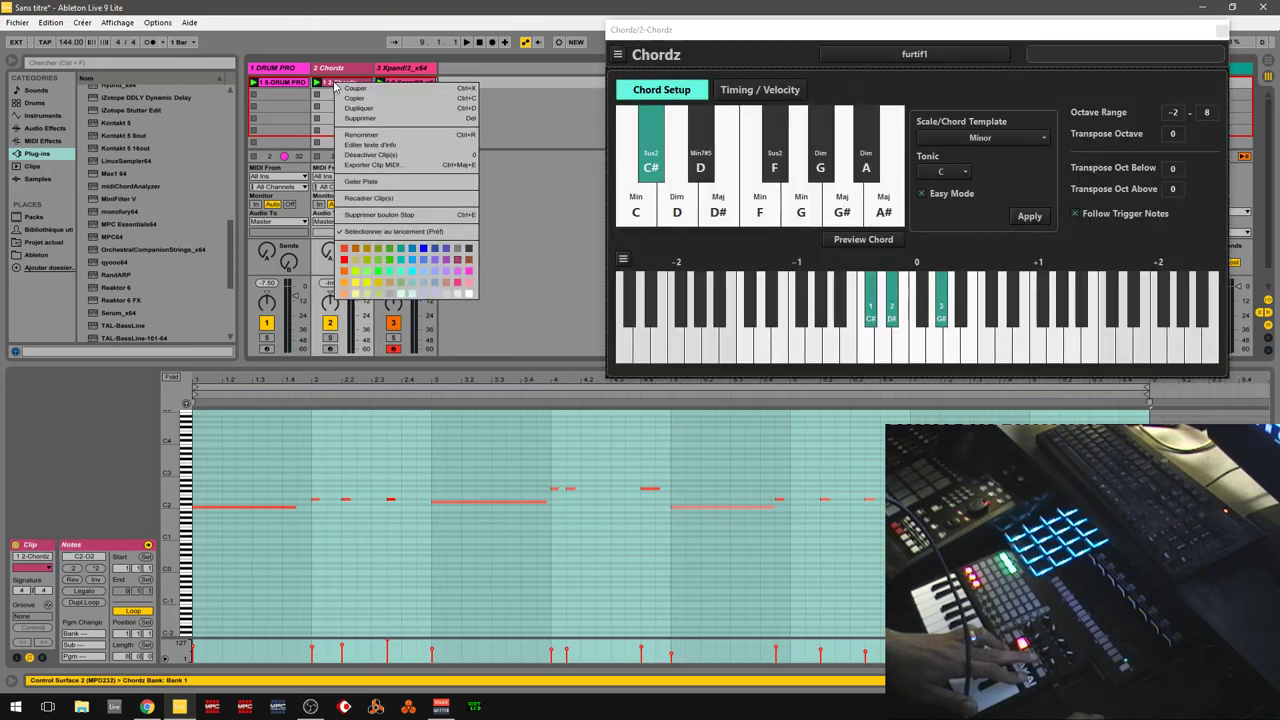
left_click(367, 94)
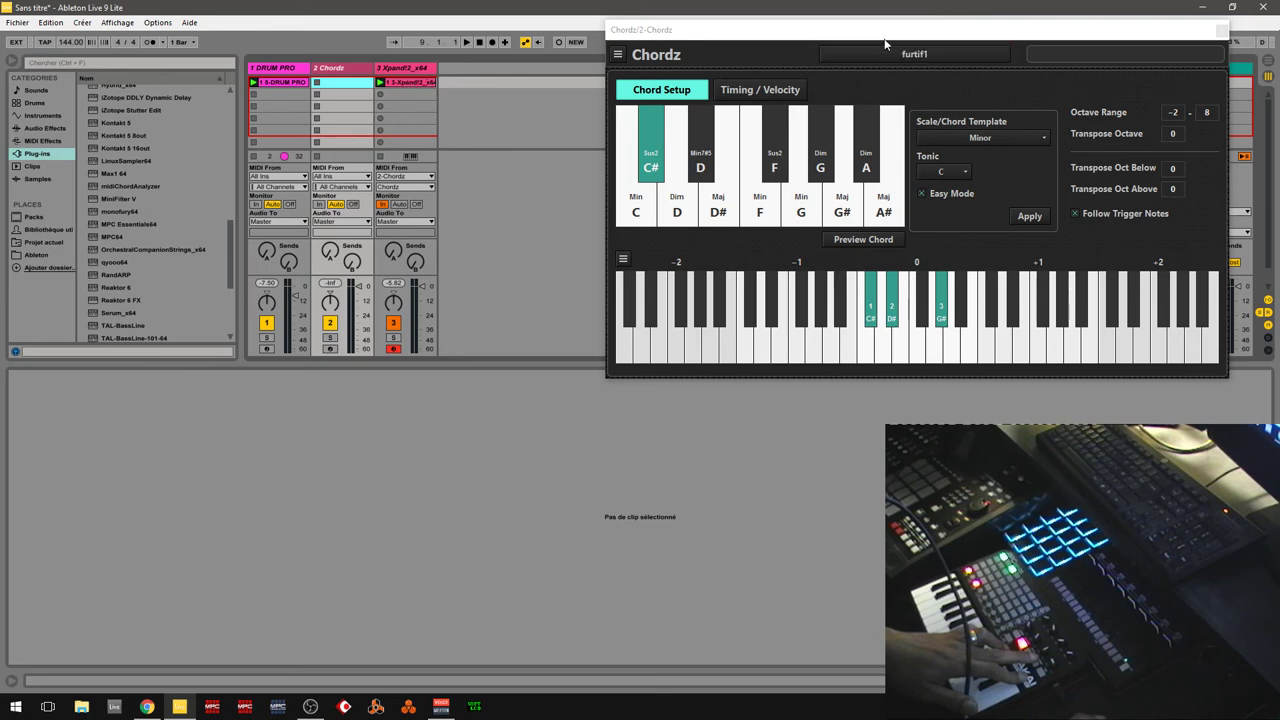
- Launch the first scene and switch the Xpand!2 track's monitoring to Auto, moving the Chordz window clear of the tracks
left_click_drag(913, 37, 762, 95)
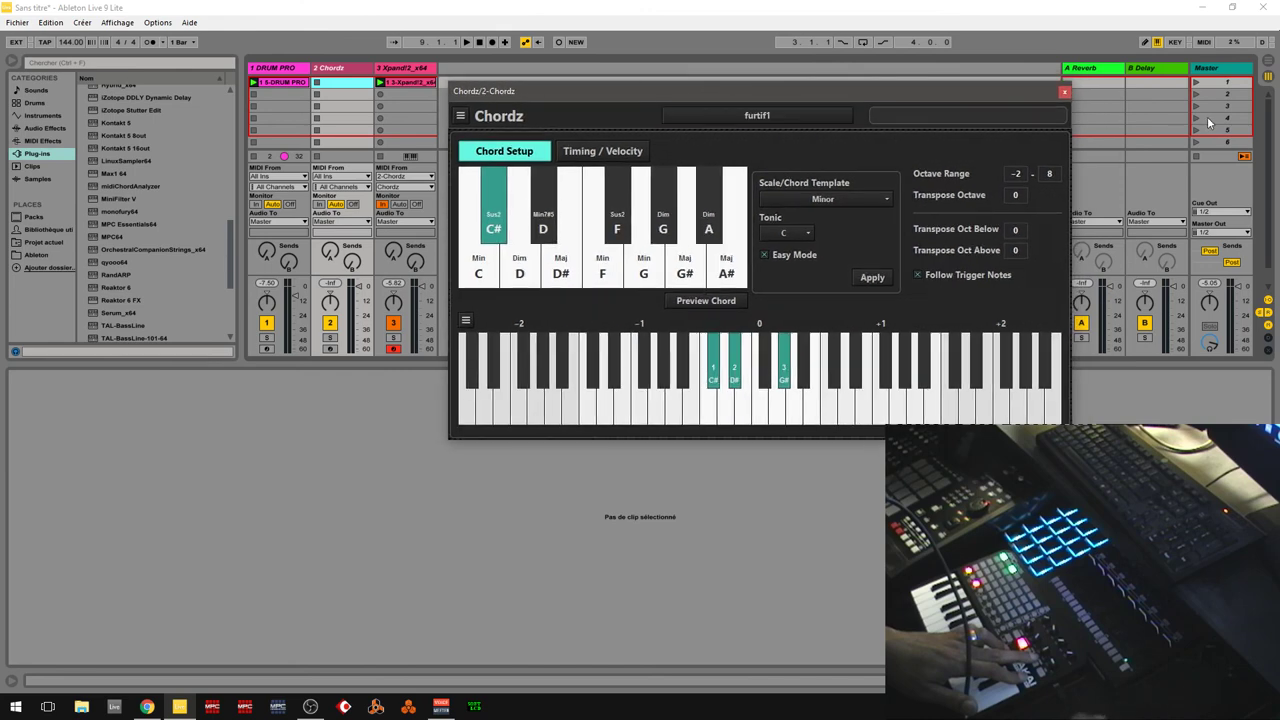
left_click(1195, 82)
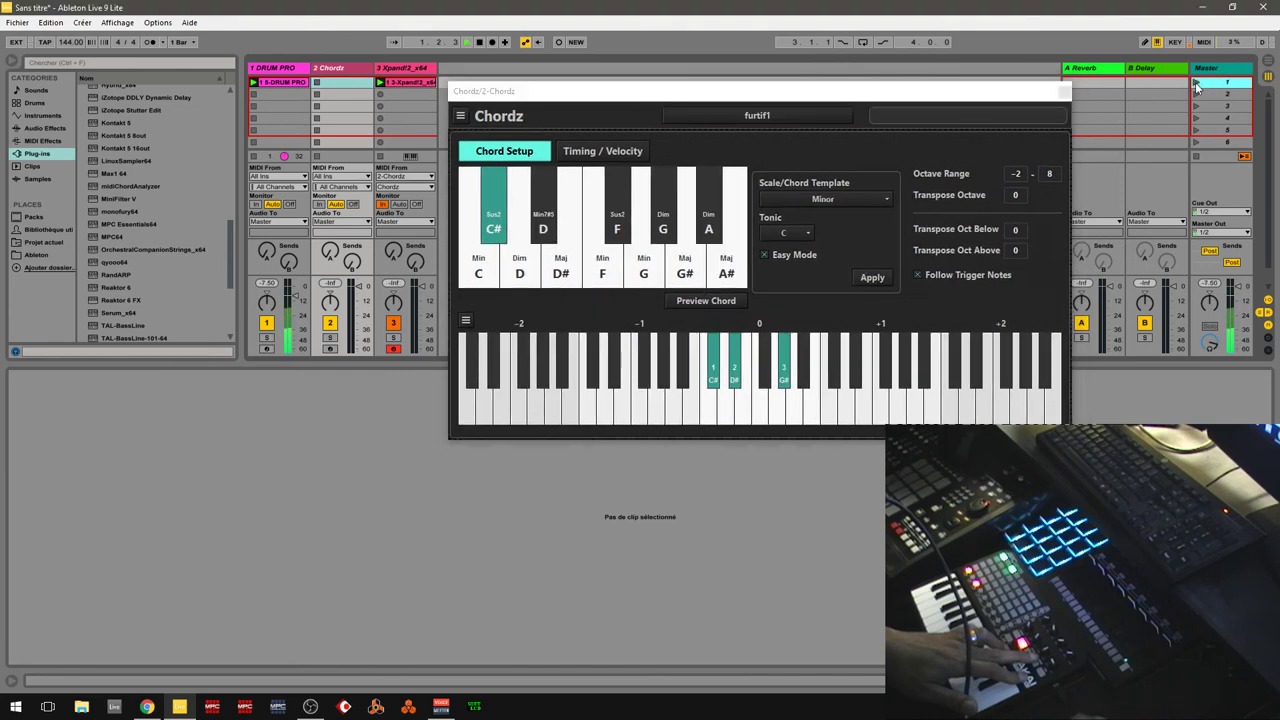
left_click(398, 205)
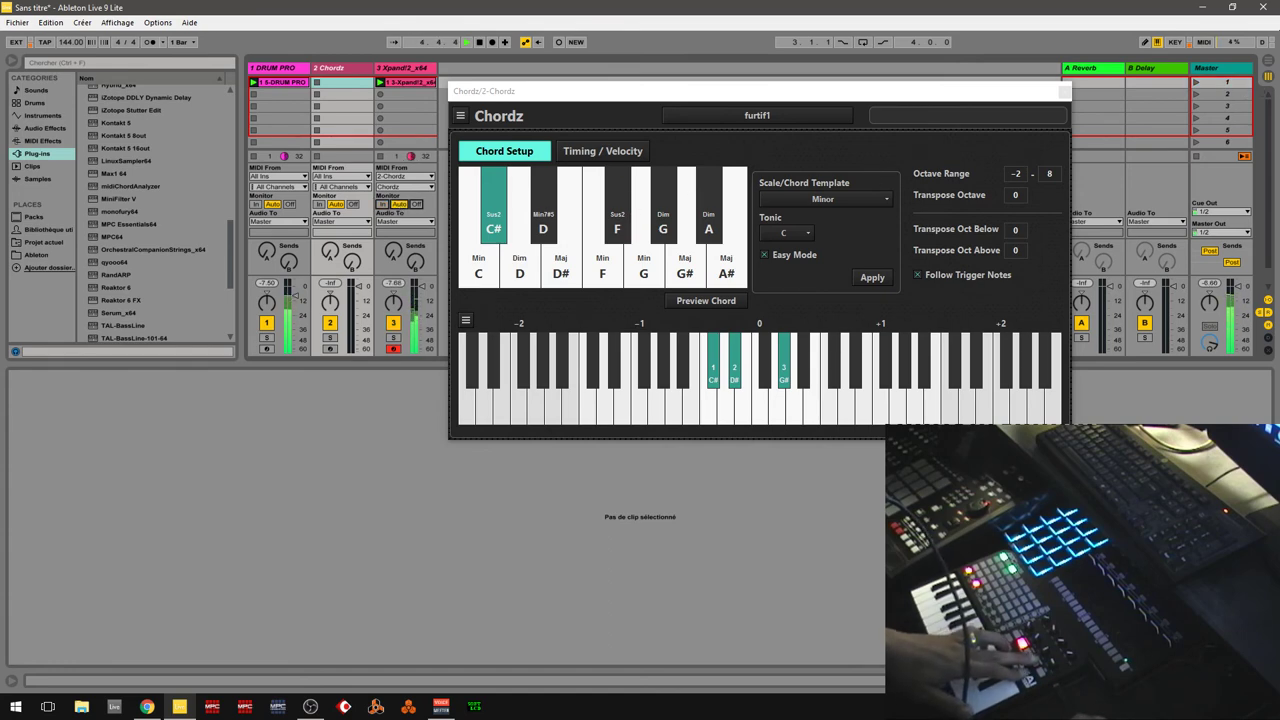
left_click_drag(875, 89, 451, 363)
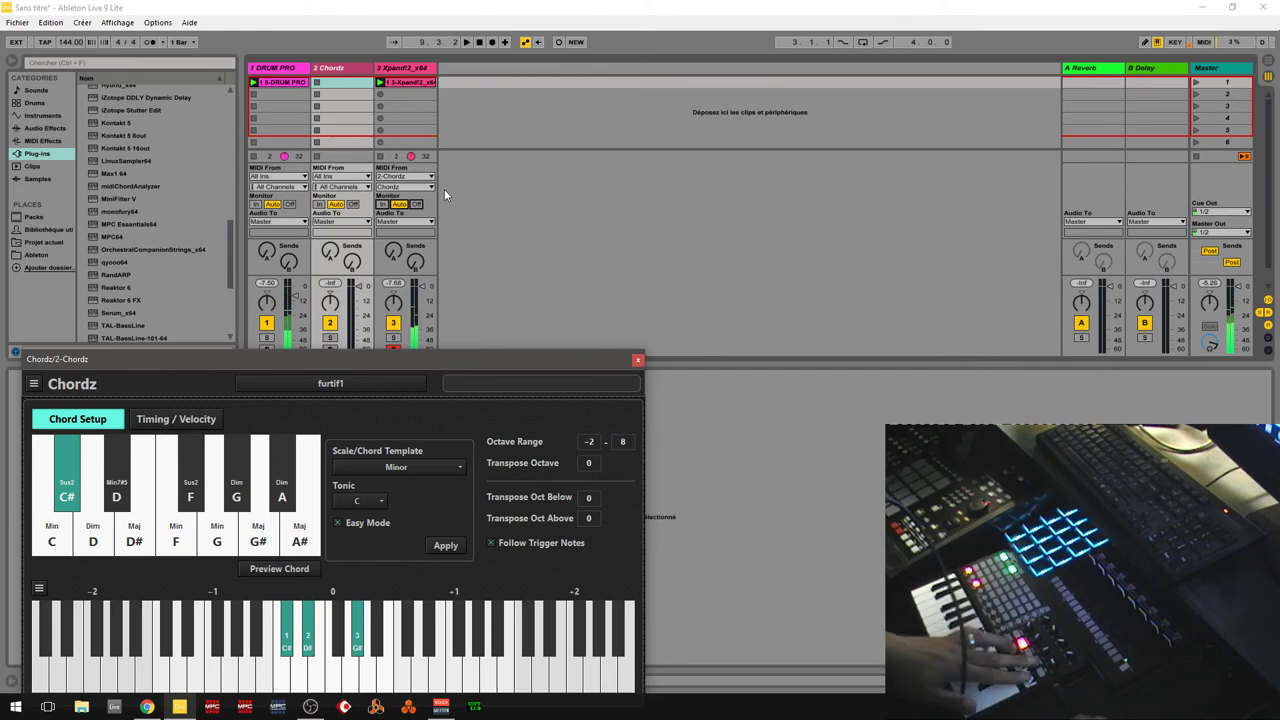
- Insert a new audio track beside the Xpand!2 track and set its audio input to 3-Xpand!2_x64
right_click(450, 75)
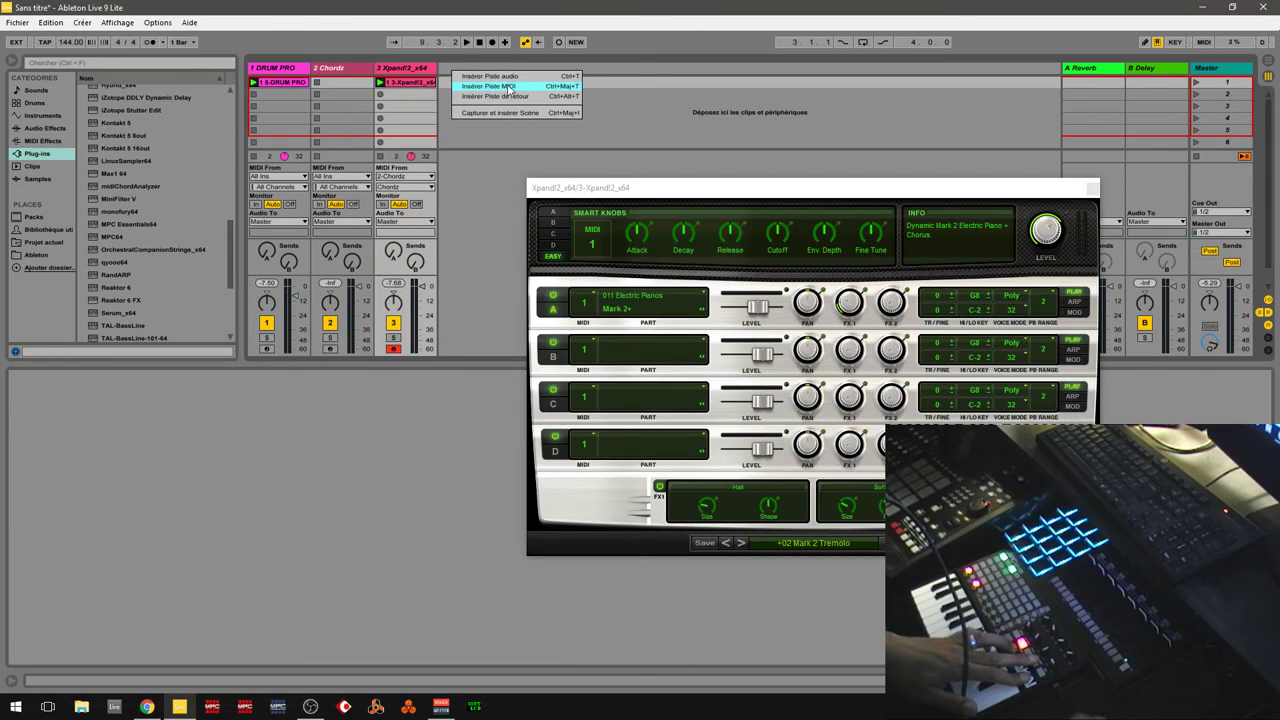
left_click(508, 78)
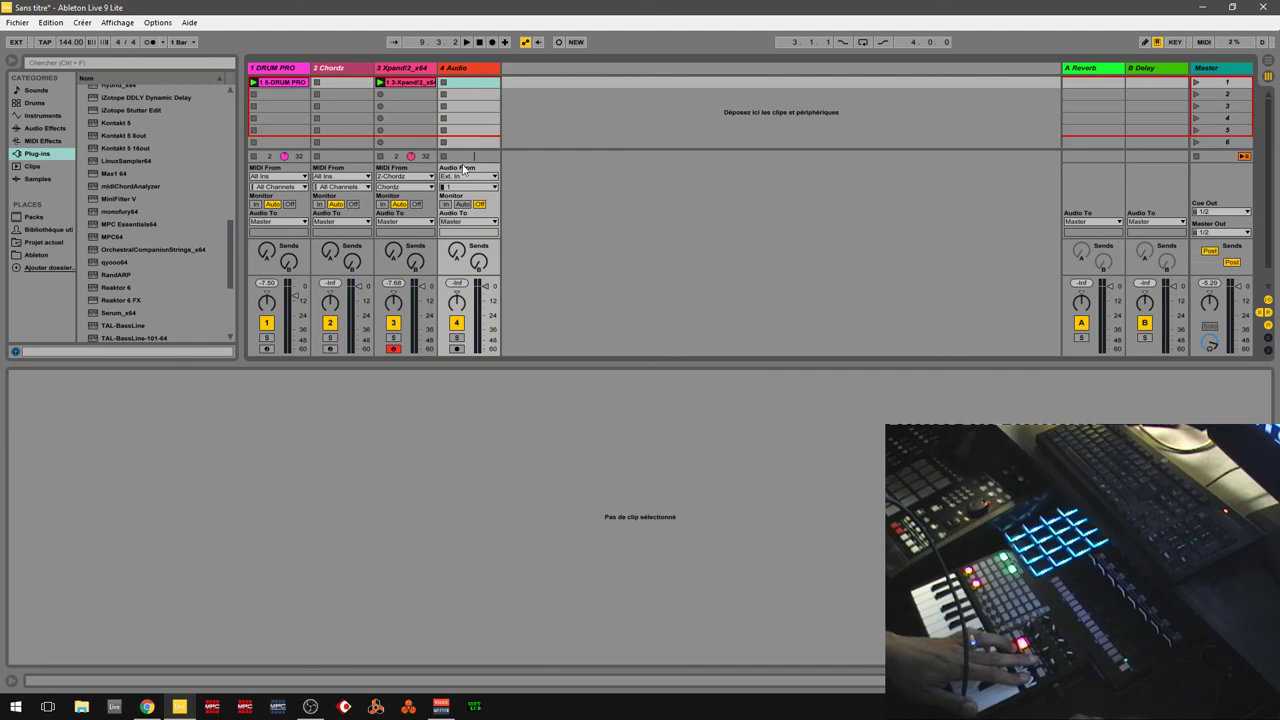
left_click(493, 177)
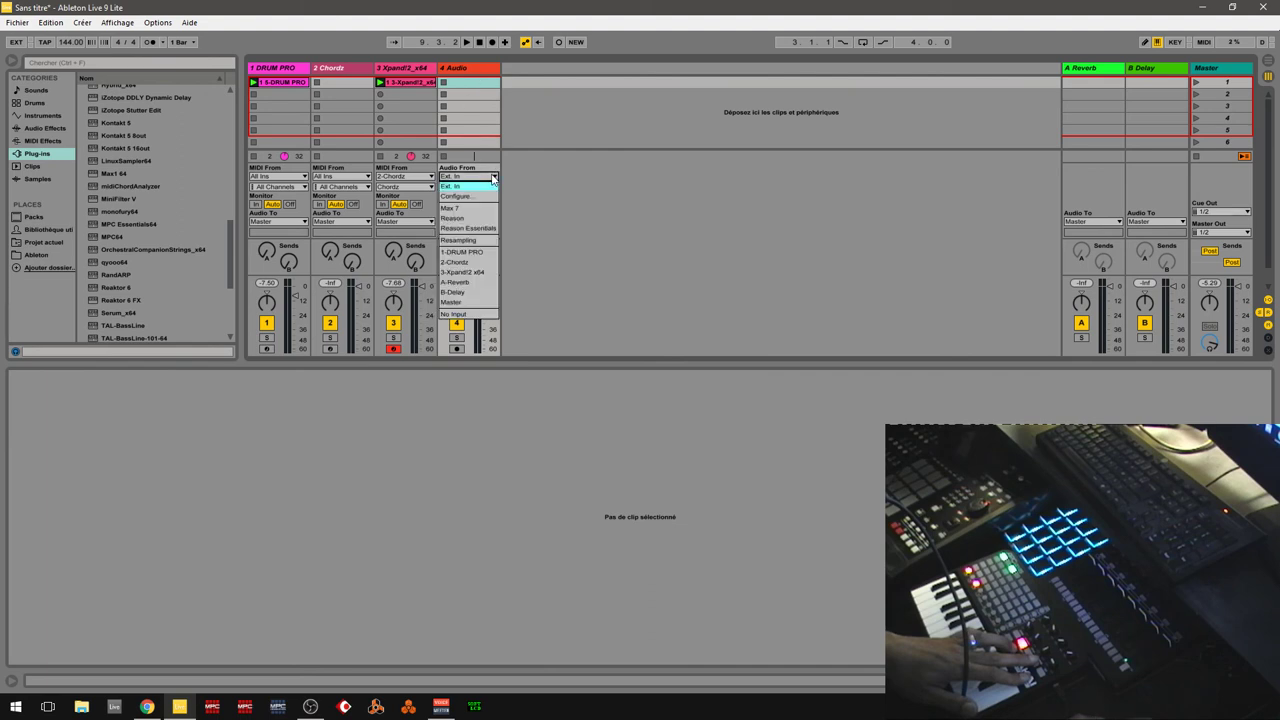
left_click(489, 273)
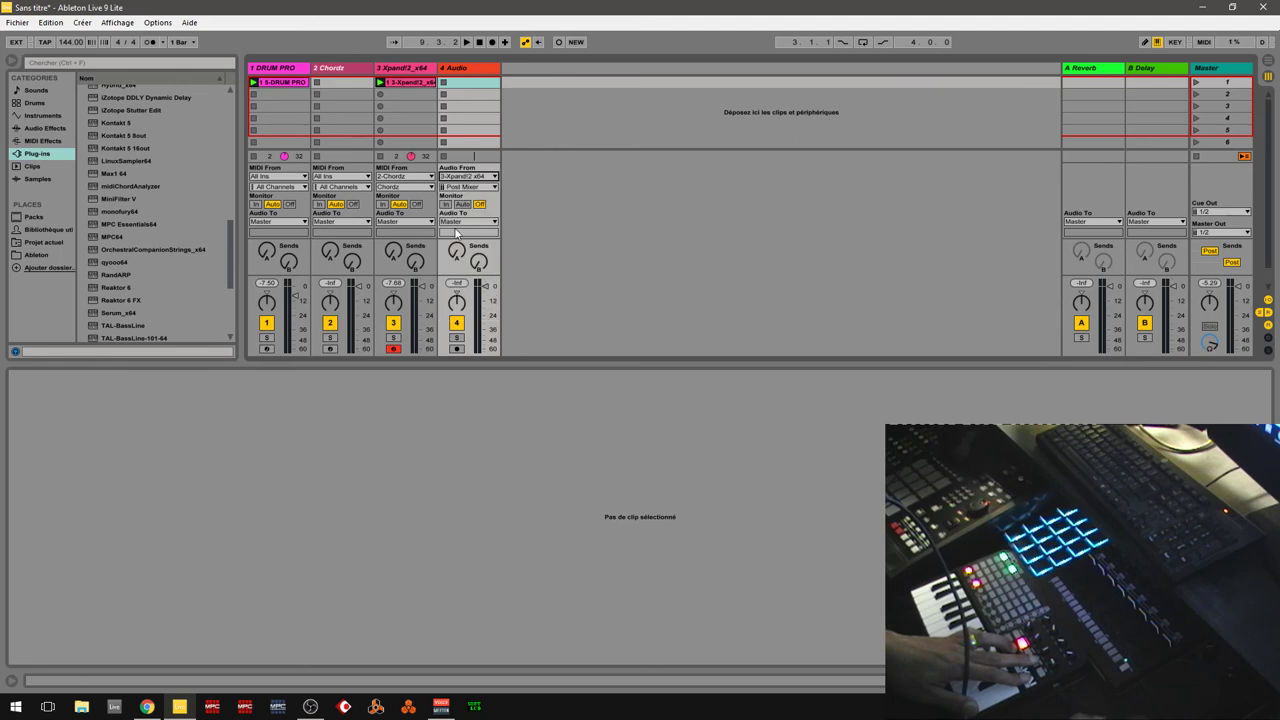
- Record the Xpand!2 output into the audio track's first clip slot and play the clip back with the Xpand!2 track muted
left_click(444, 84)
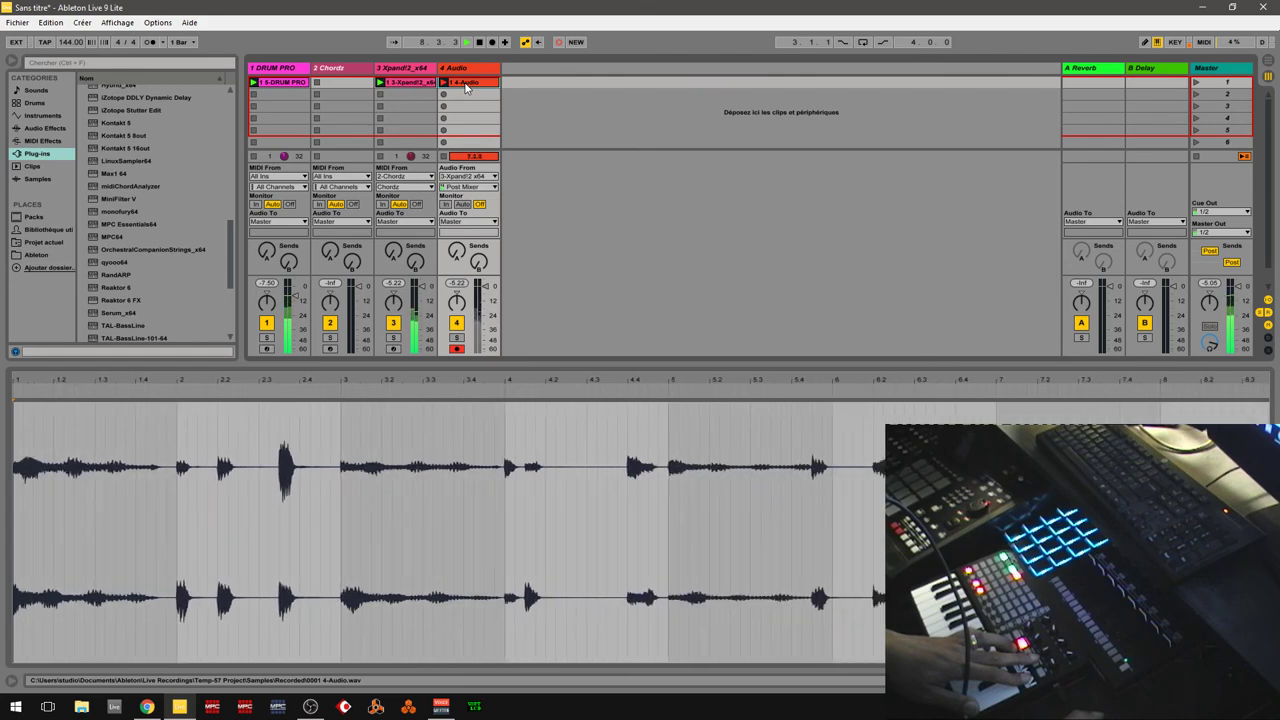
key("space")
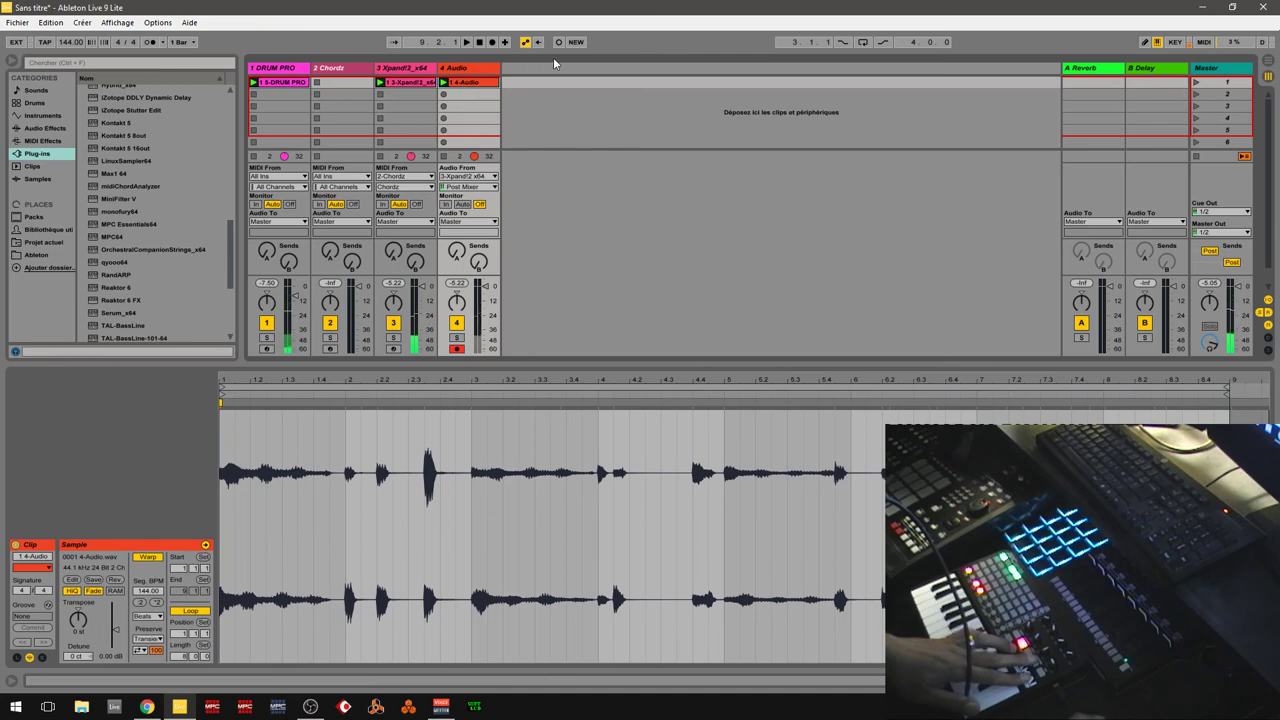
key("space")
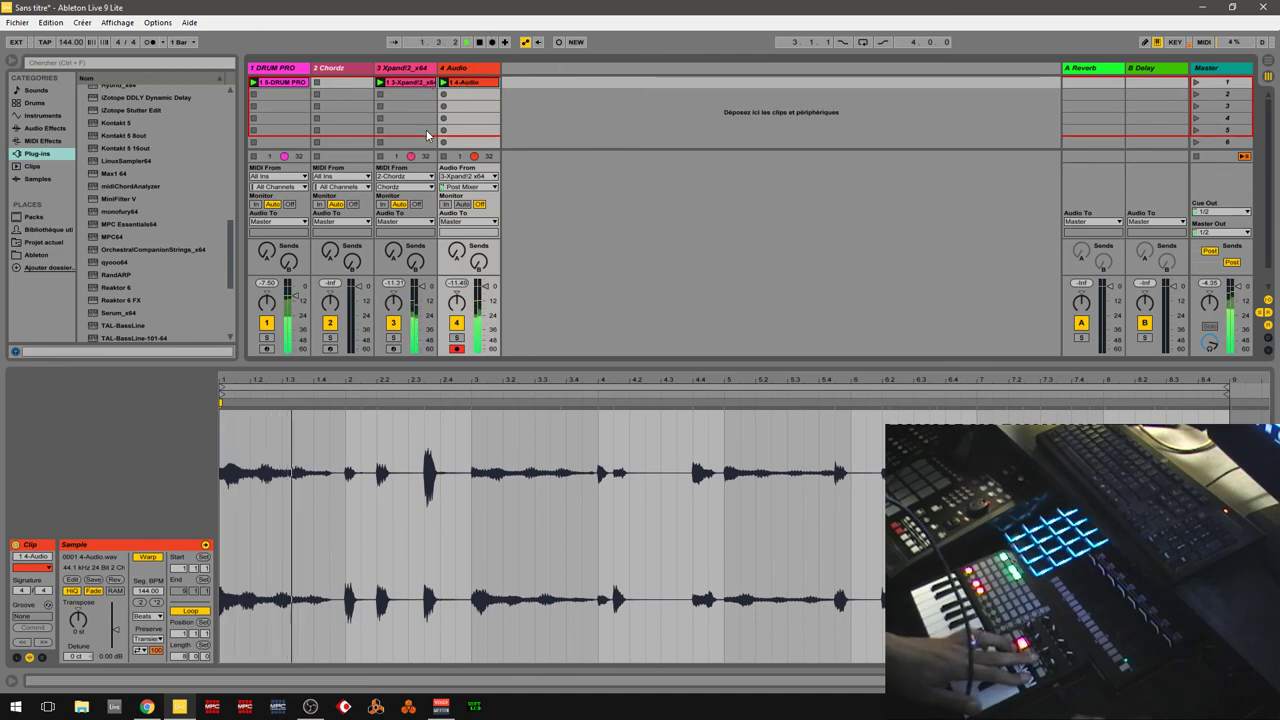
left_click(393, 322)
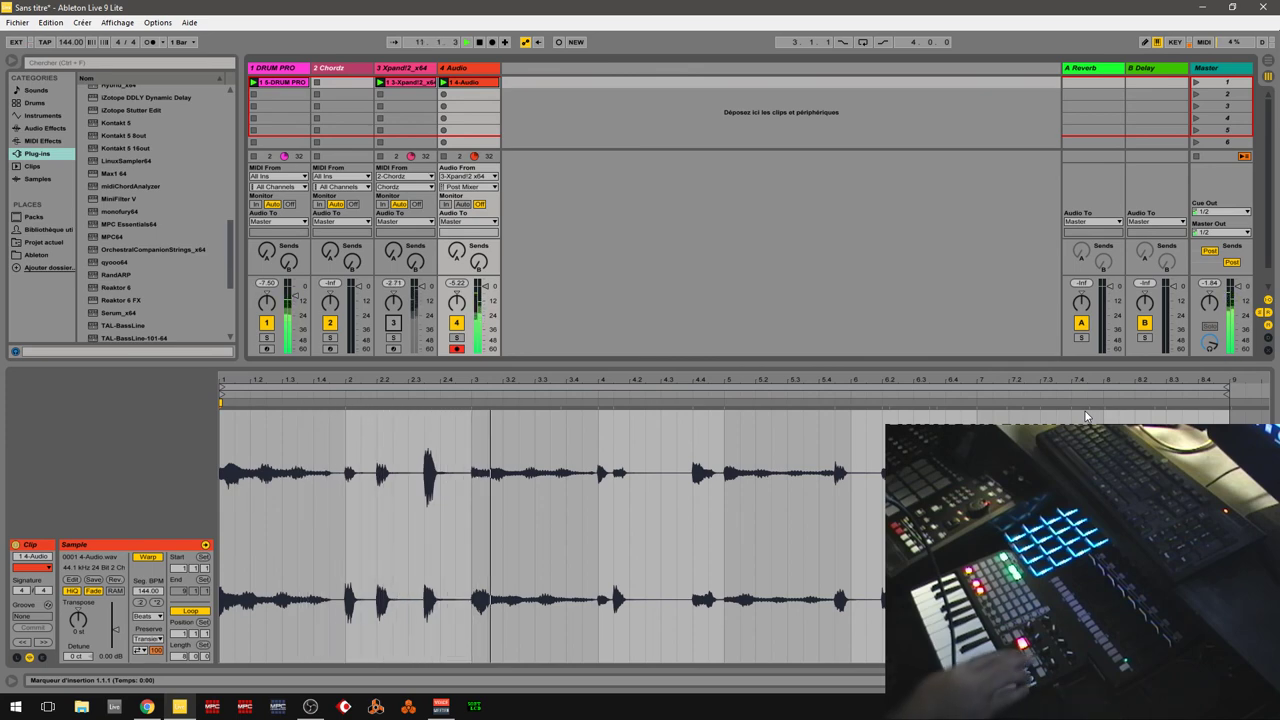
key("space")
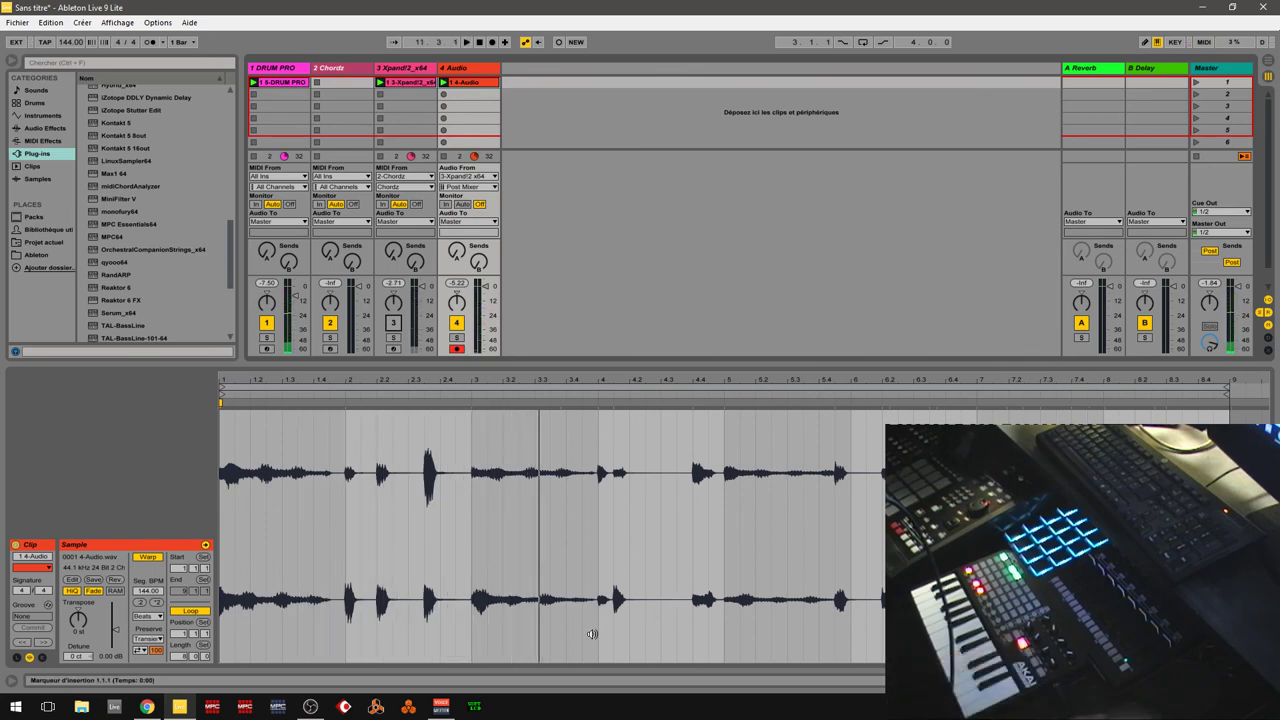
- Switch to Chrome and look through the CodeFN42 site's plug-in pages for CCStepper and Chordit
left_click(147, 707)
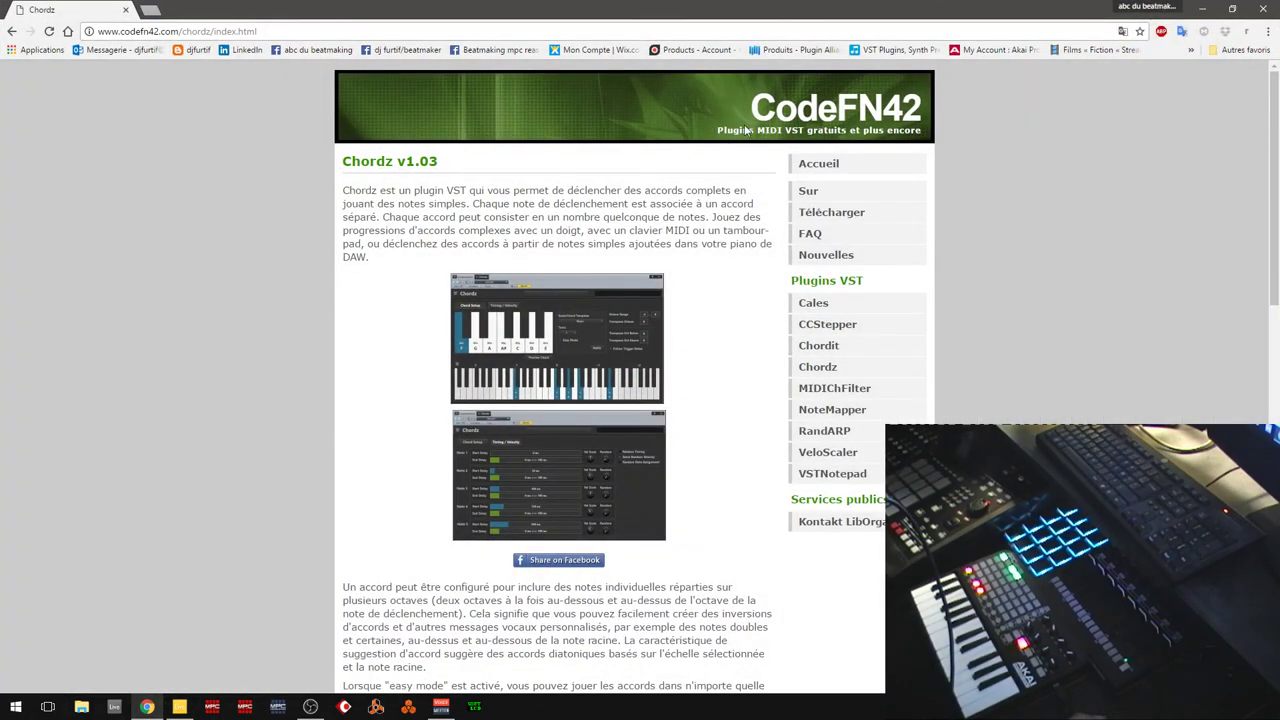
double_click(865, 122)
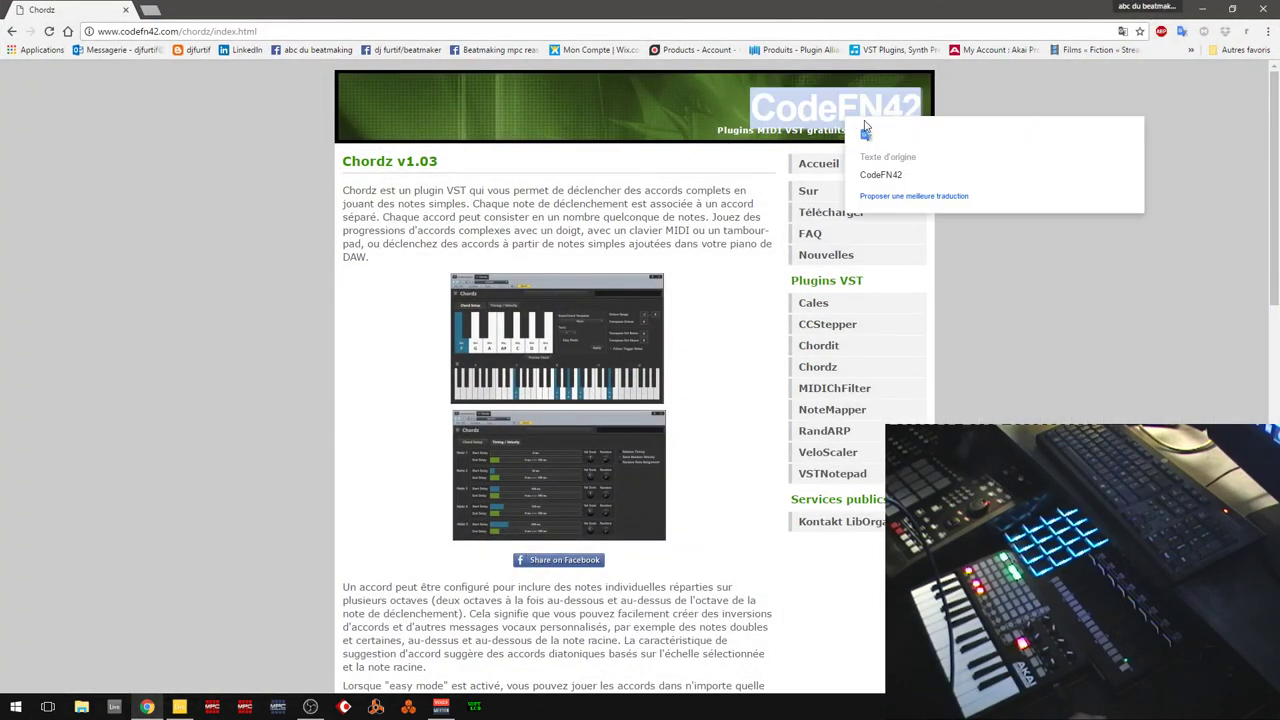
left_click(947, 266)
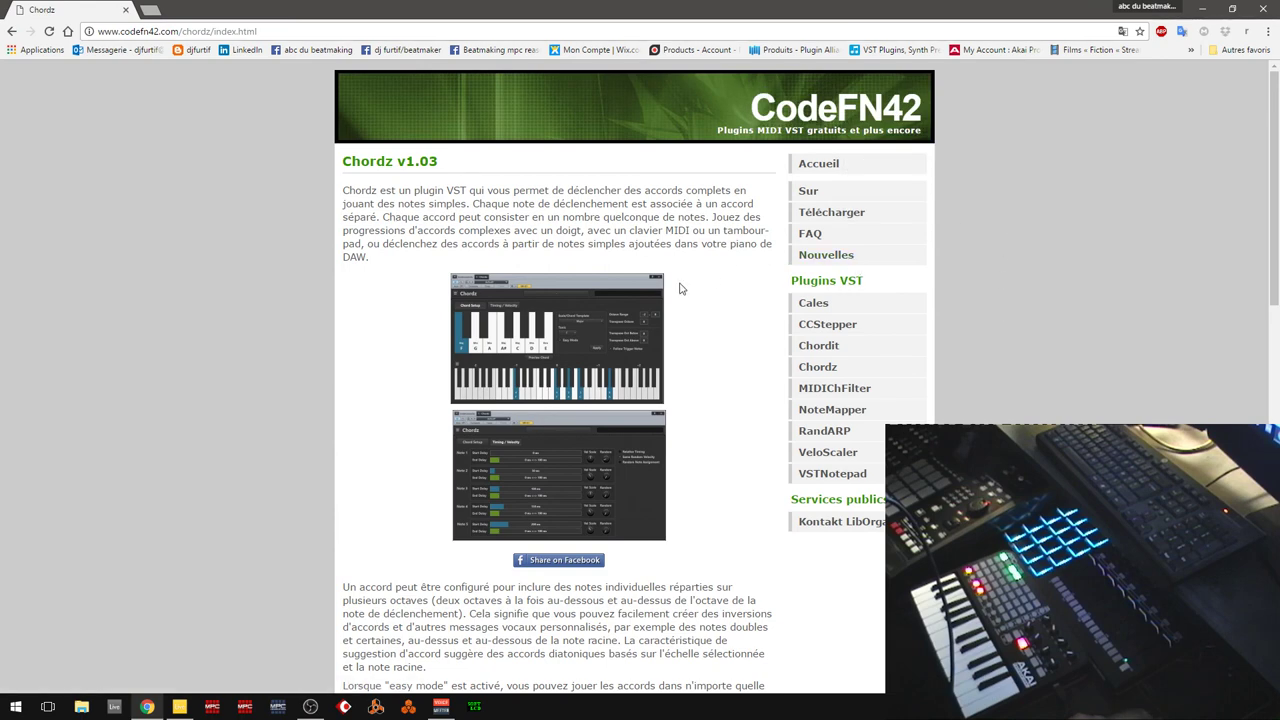
left_click(822, 311)
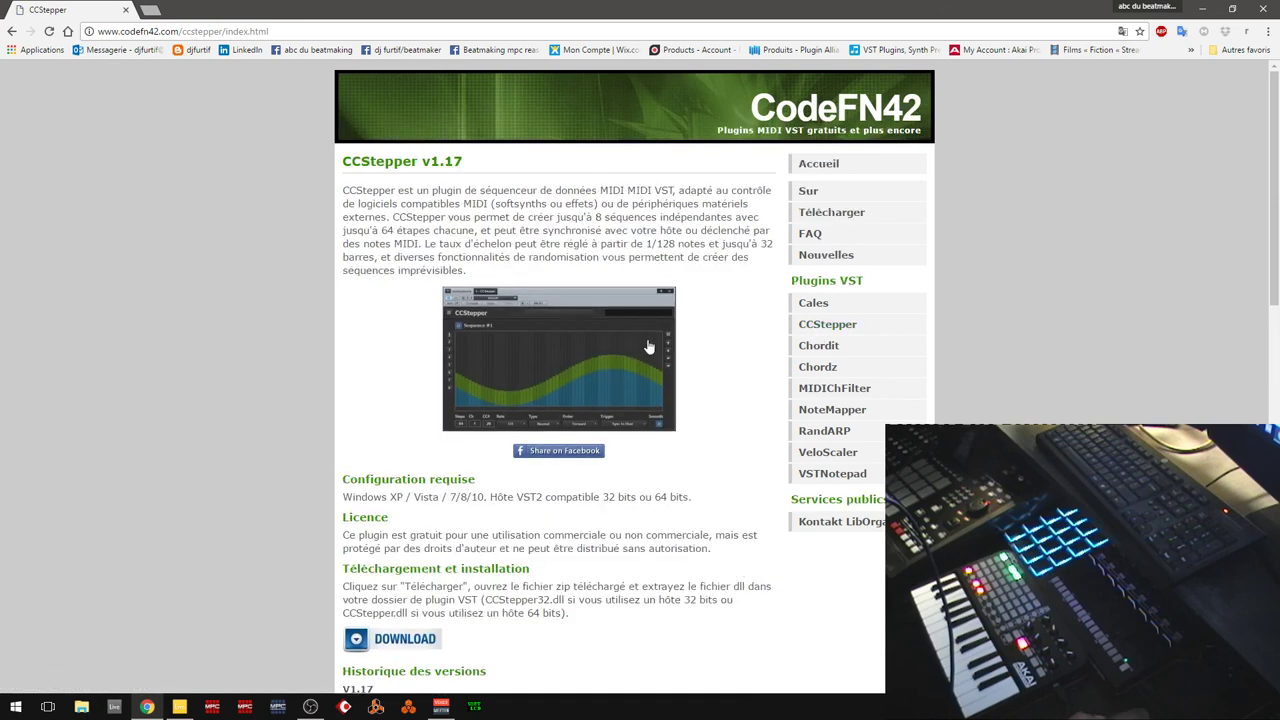
left_click(830, 347)
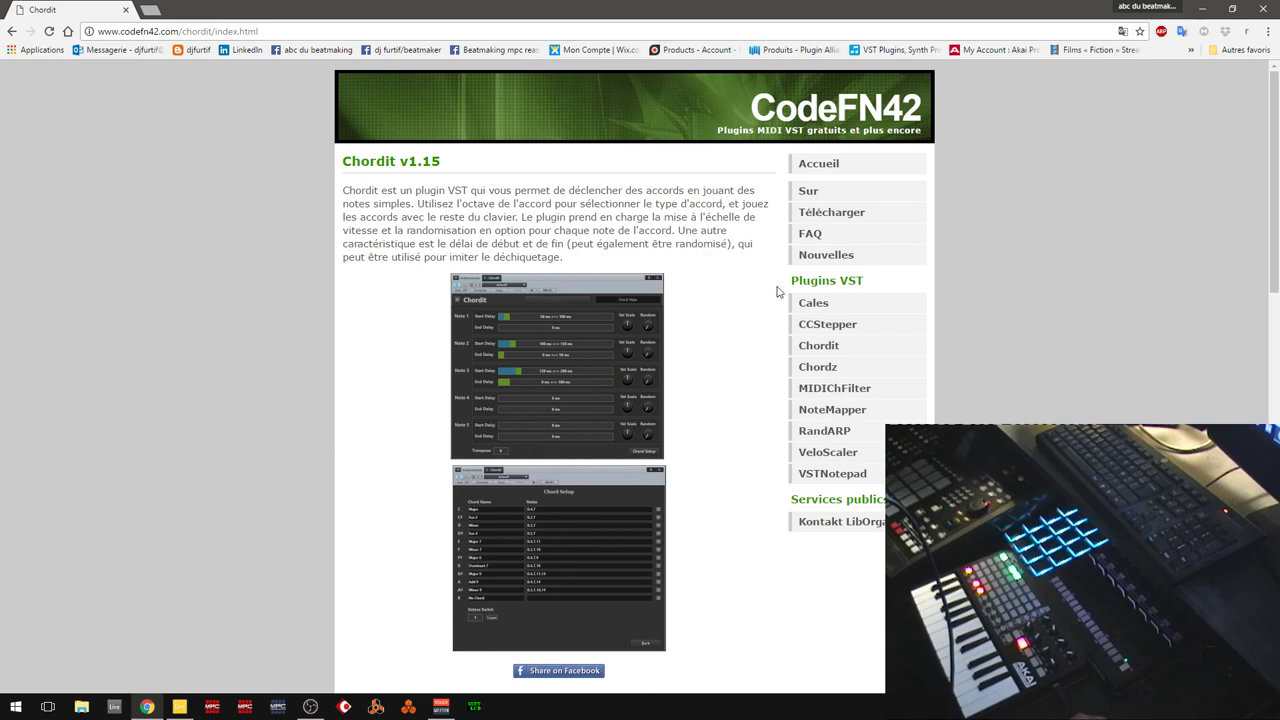
double_click(820, 371)
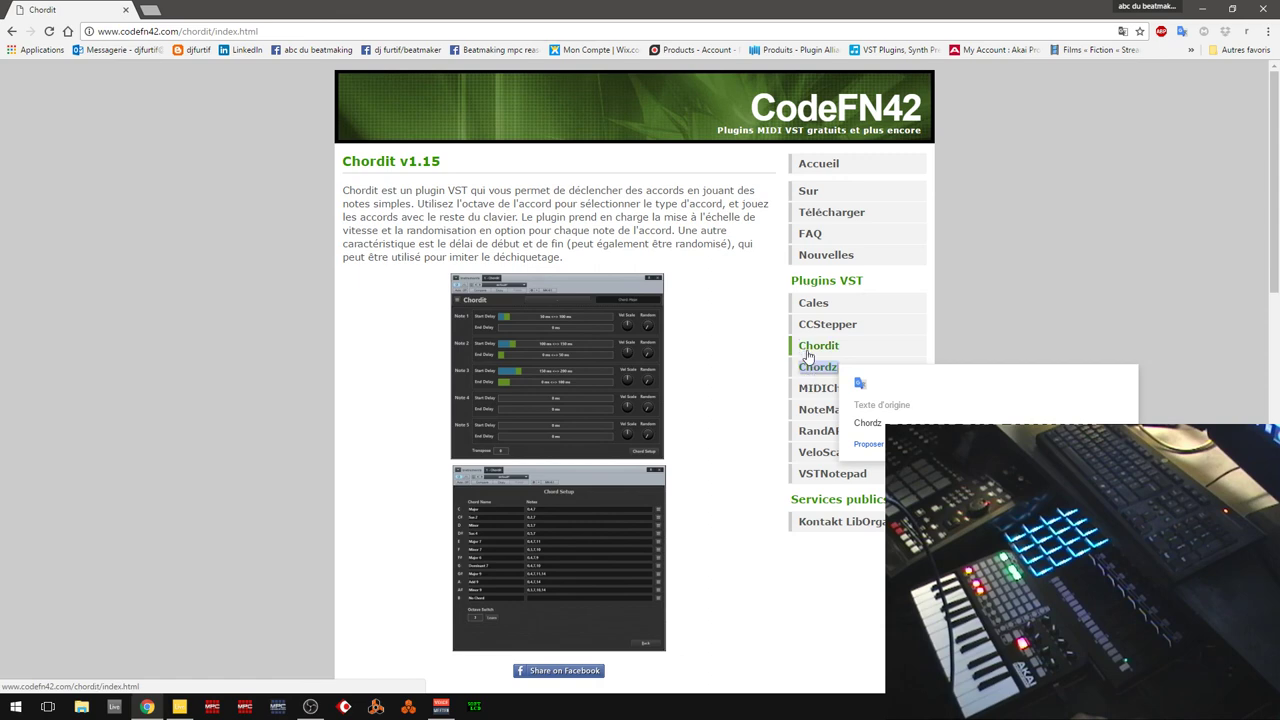
double_click(817, 348)
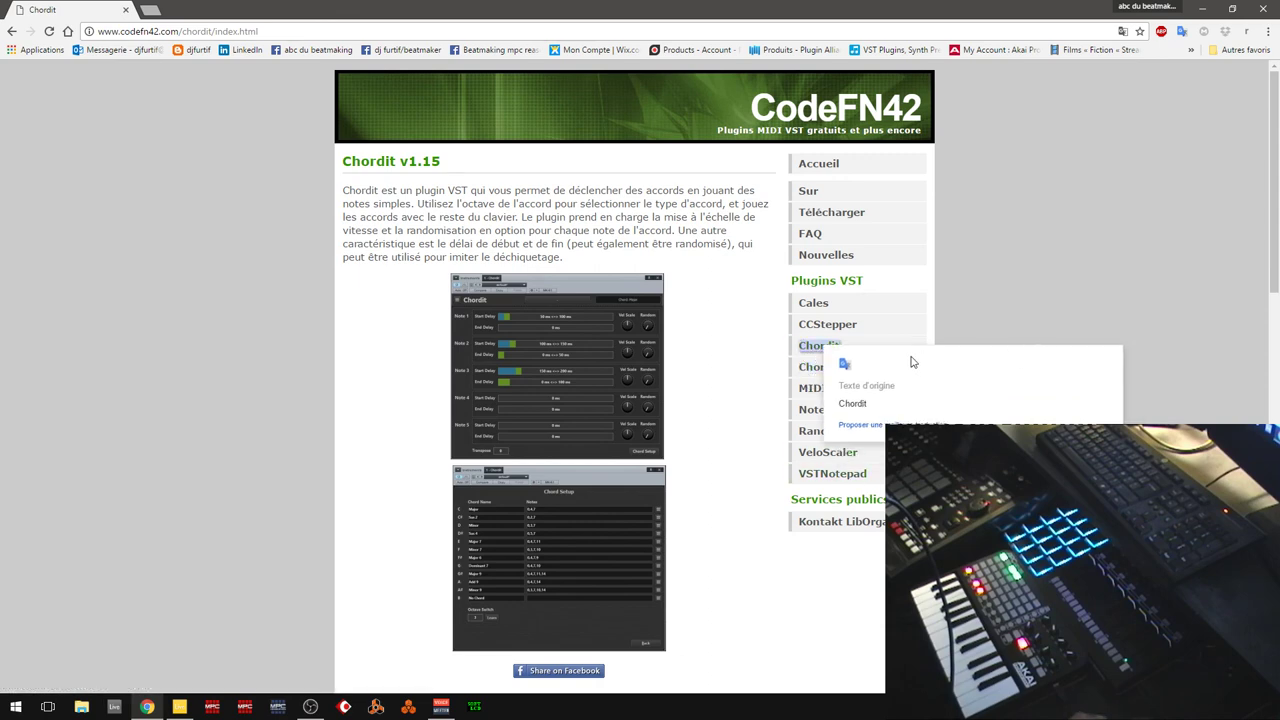
left_click(770, 398)
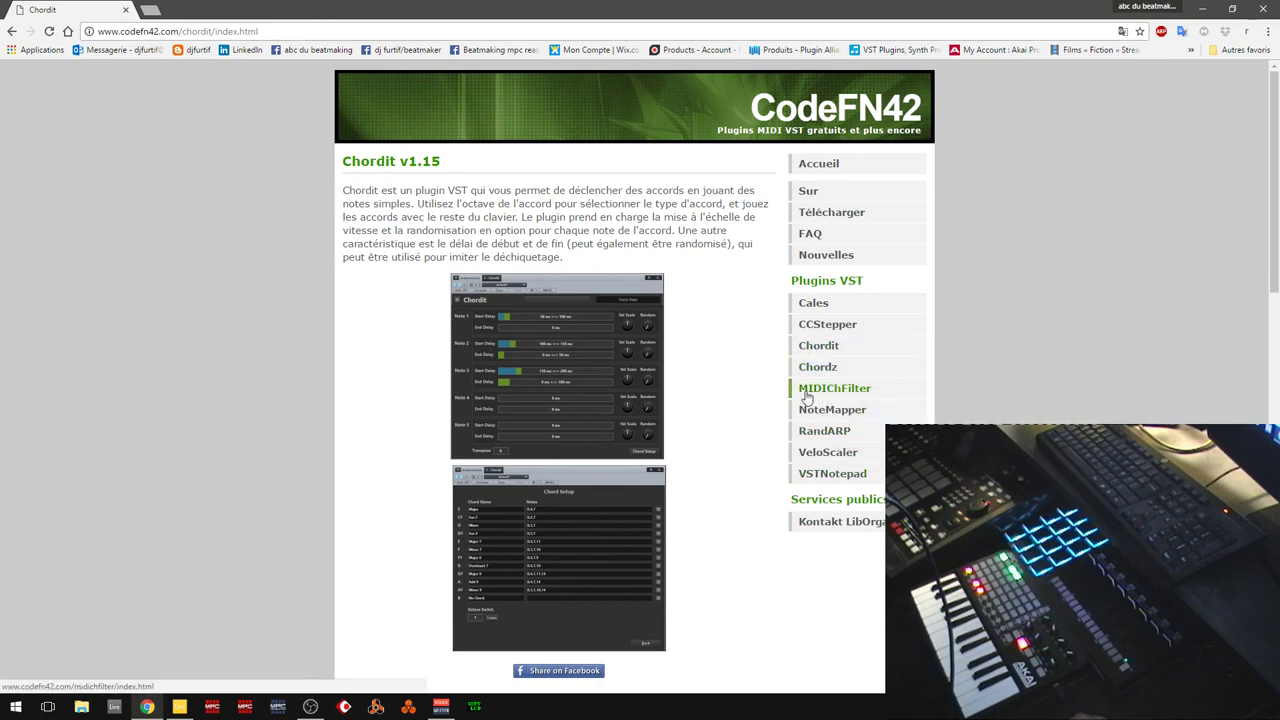
- View the MIDIChFilter and RandARP plug-in pages on the CodeFN42 site and return to Ableton Live
left_click(806, 394)
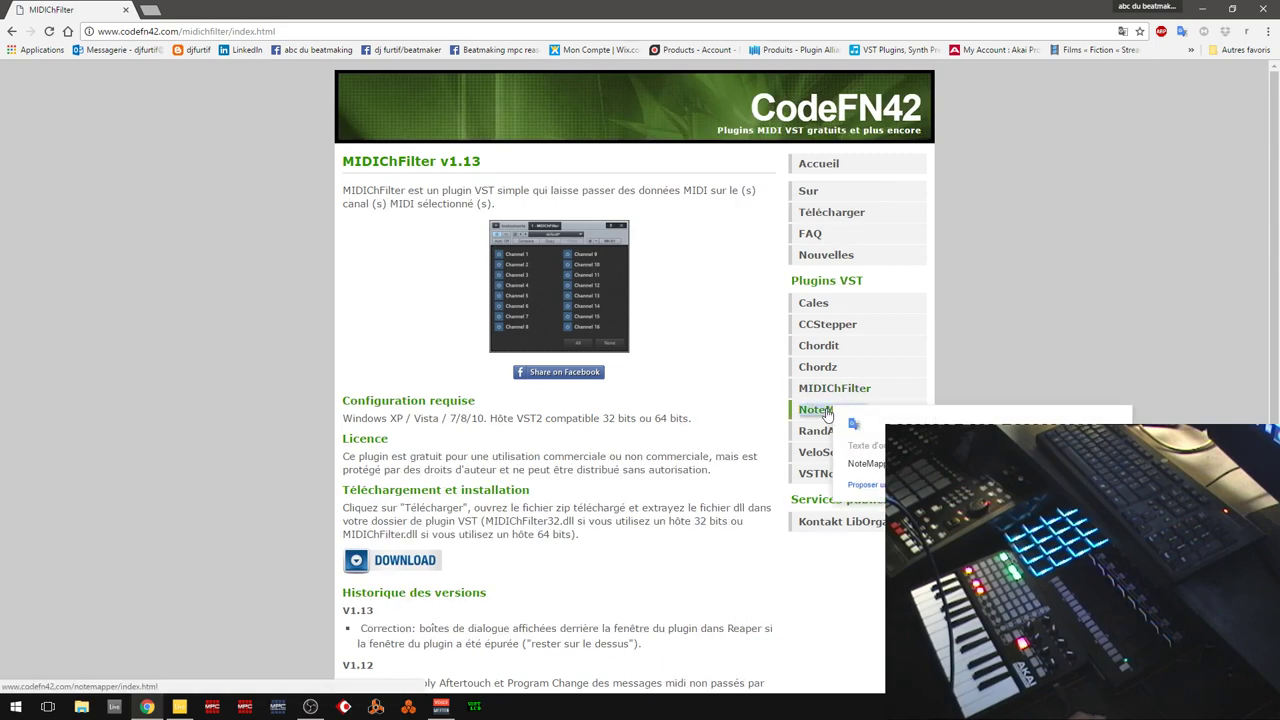
left_click(828, 412)
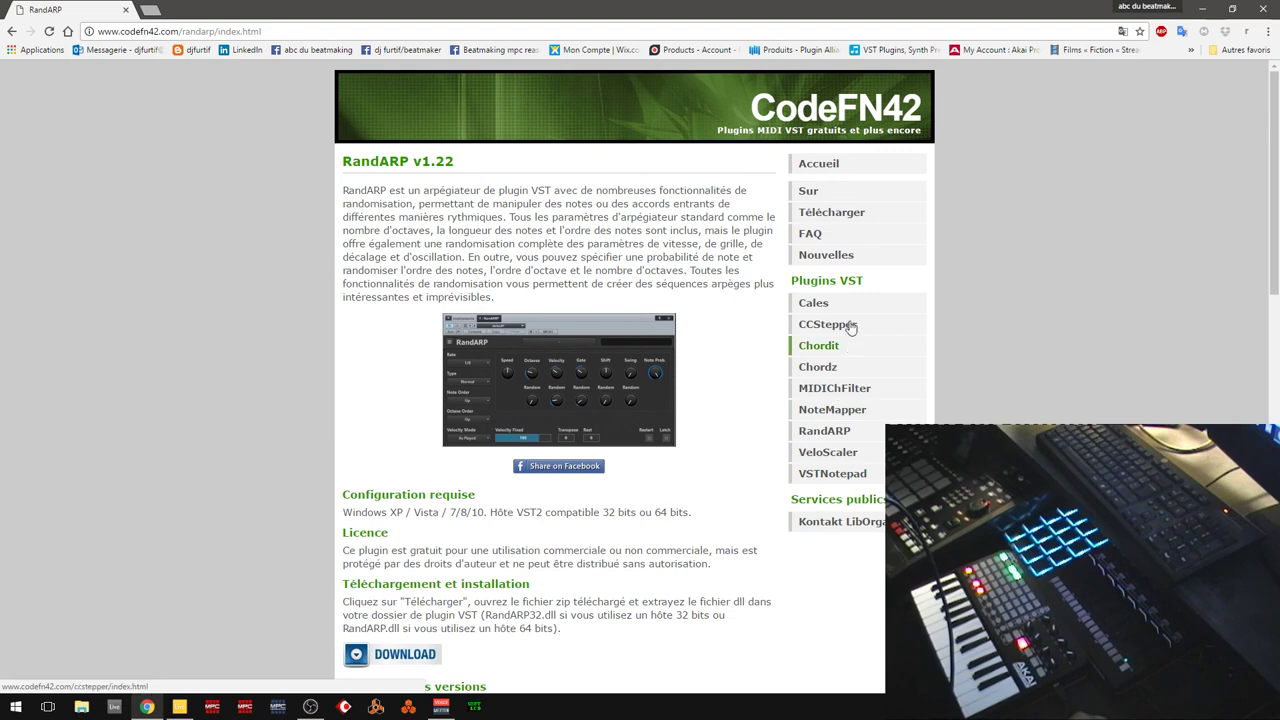
double_click(790, 111)
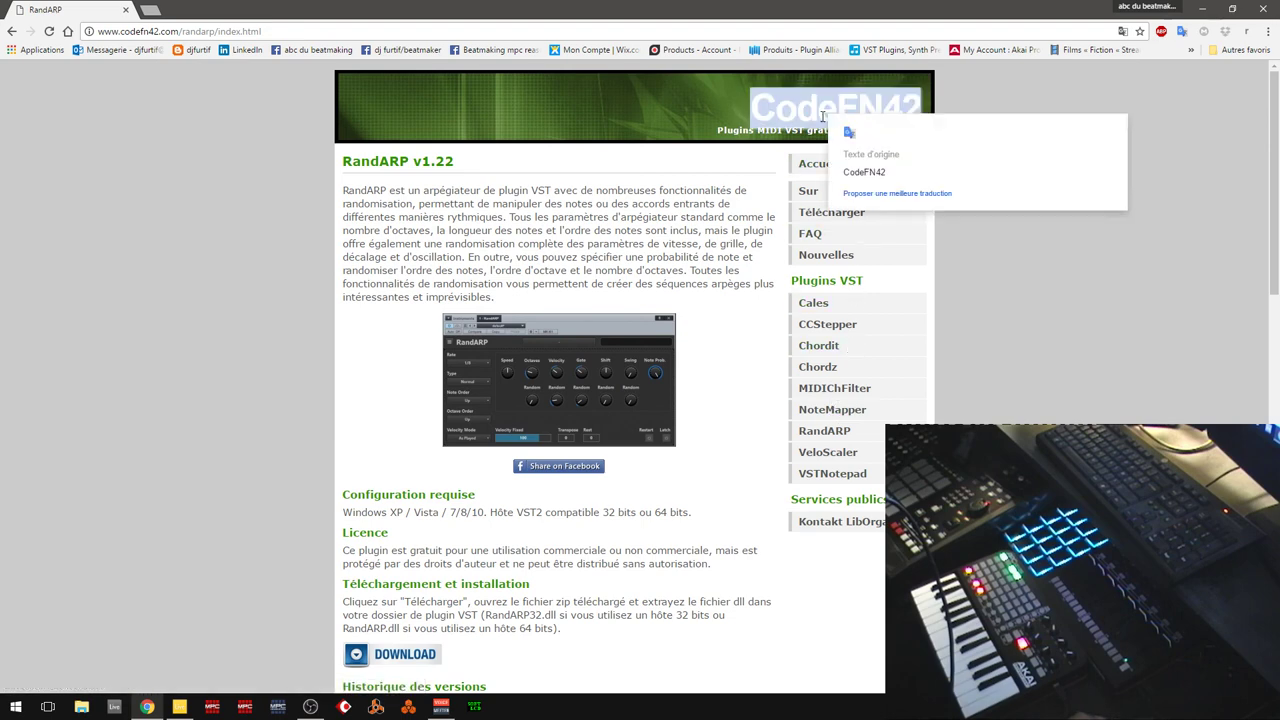
left_click(1005, 245)
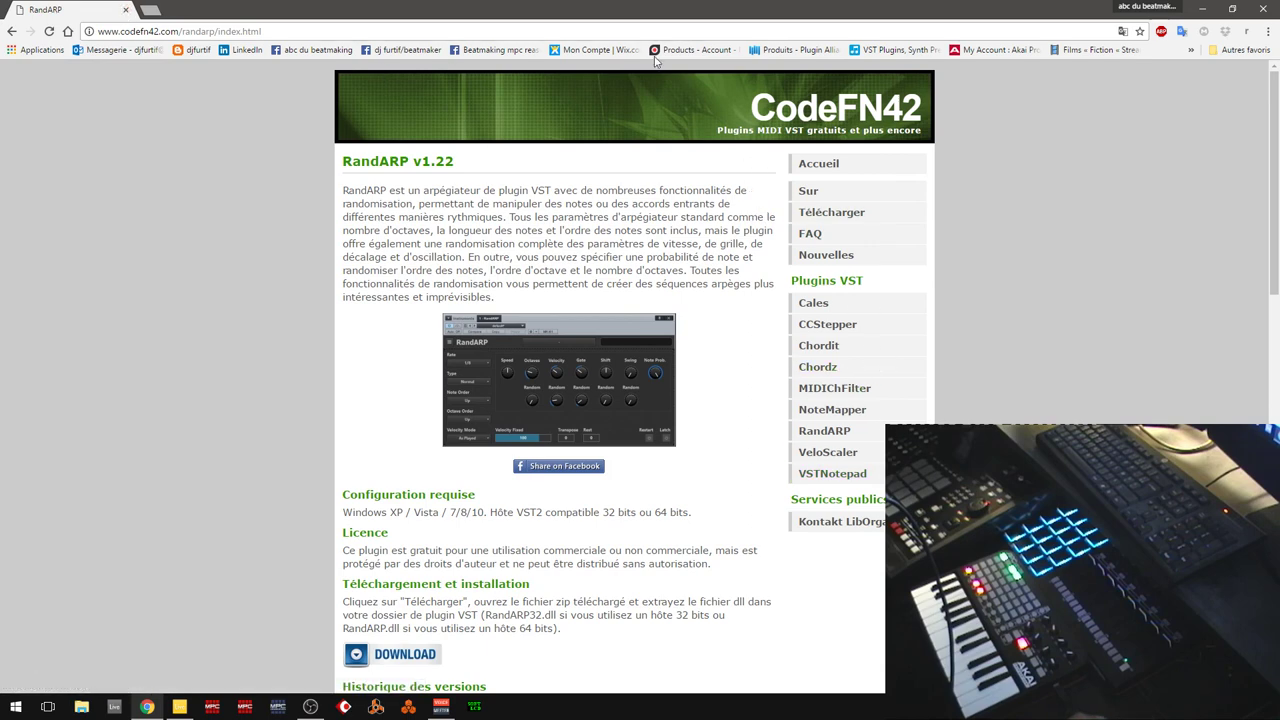
left_click(1201, 10)
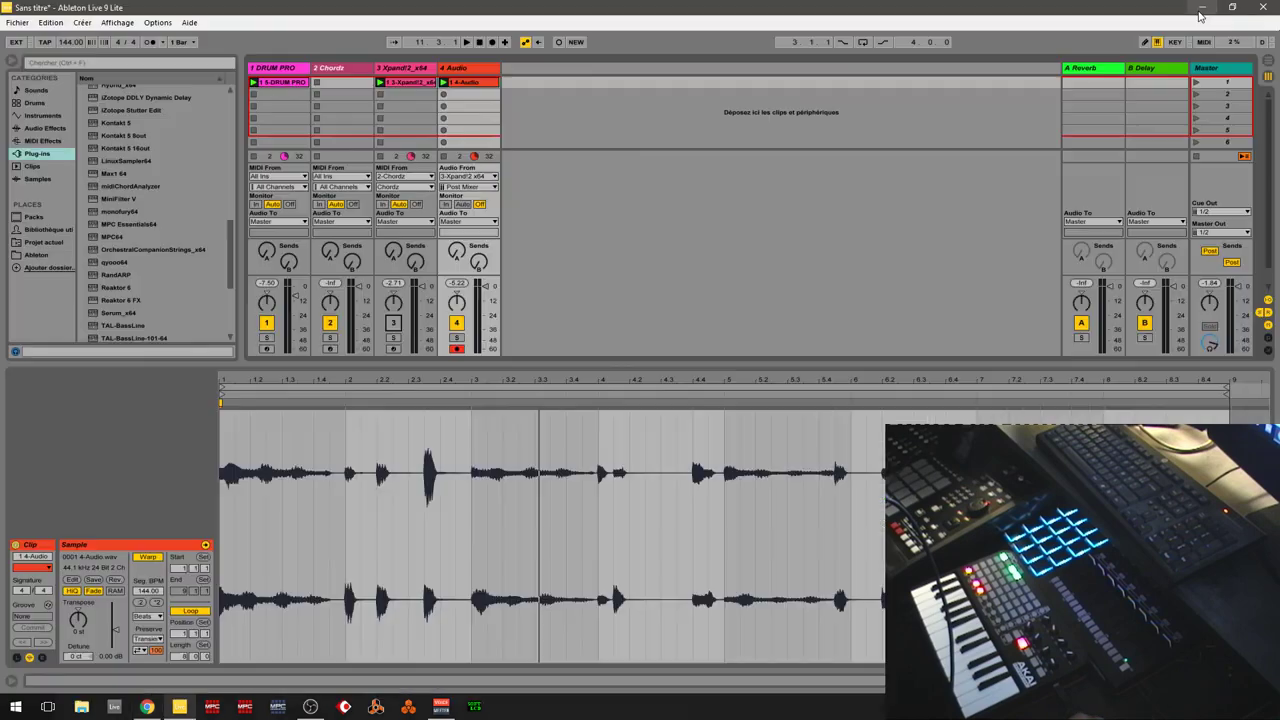